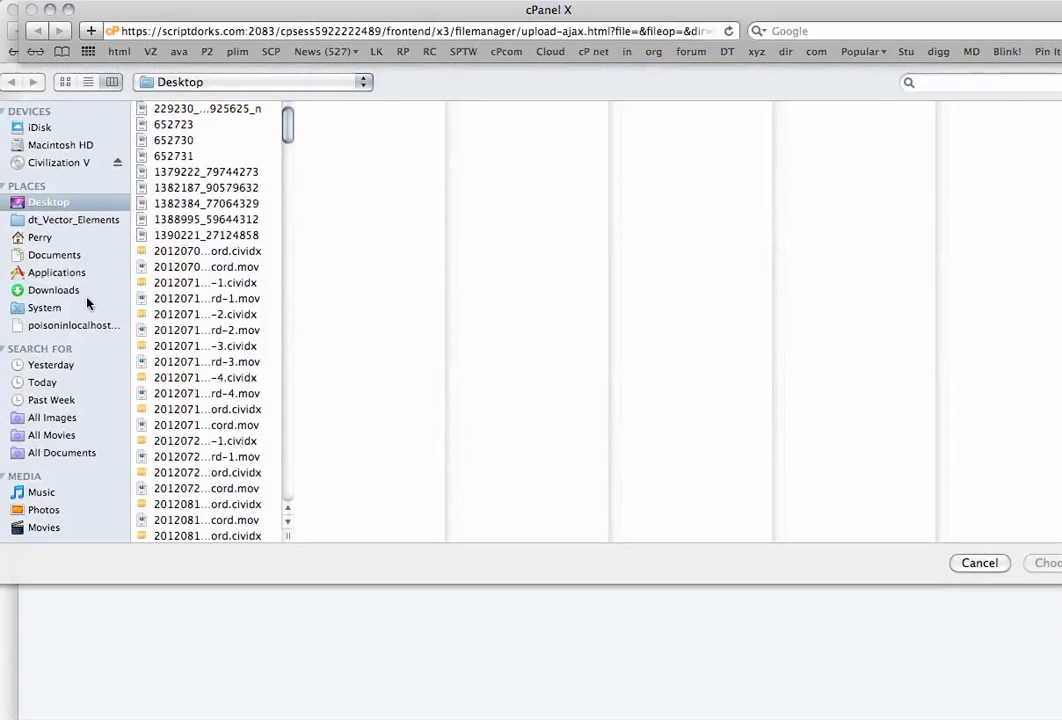
Choose upload.zip from Downloads > cb97e1-3 as the file to upload to socialdemo.
left_click(44, 291)
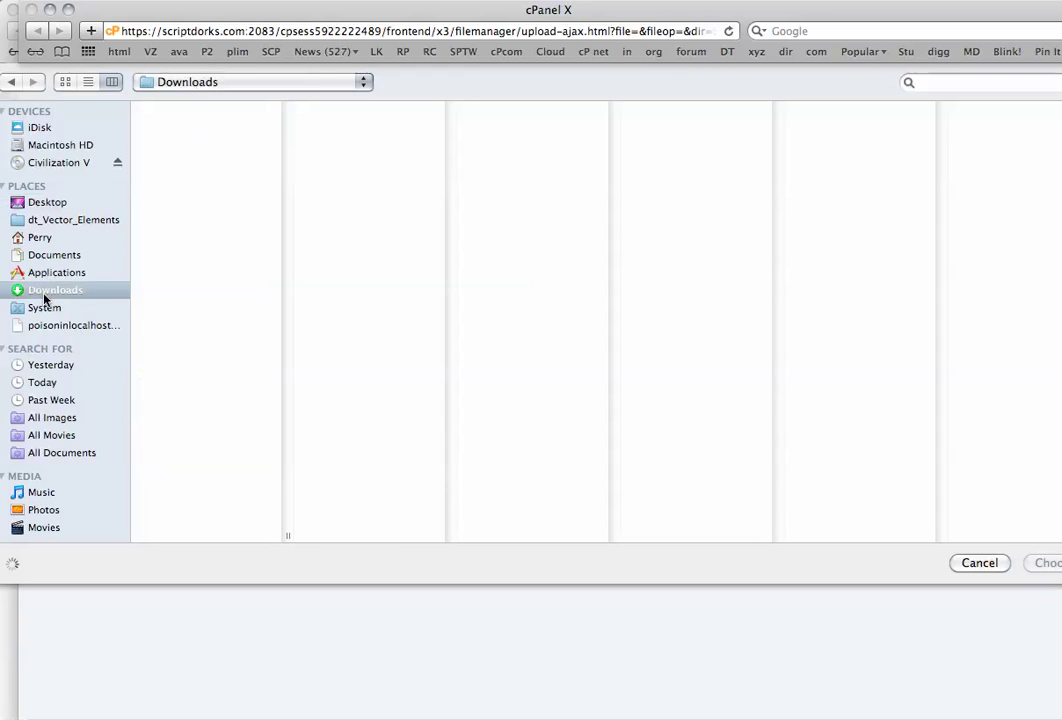
scroll(200, 250, "down", 15)
scroll(220, 266, "up", 15)
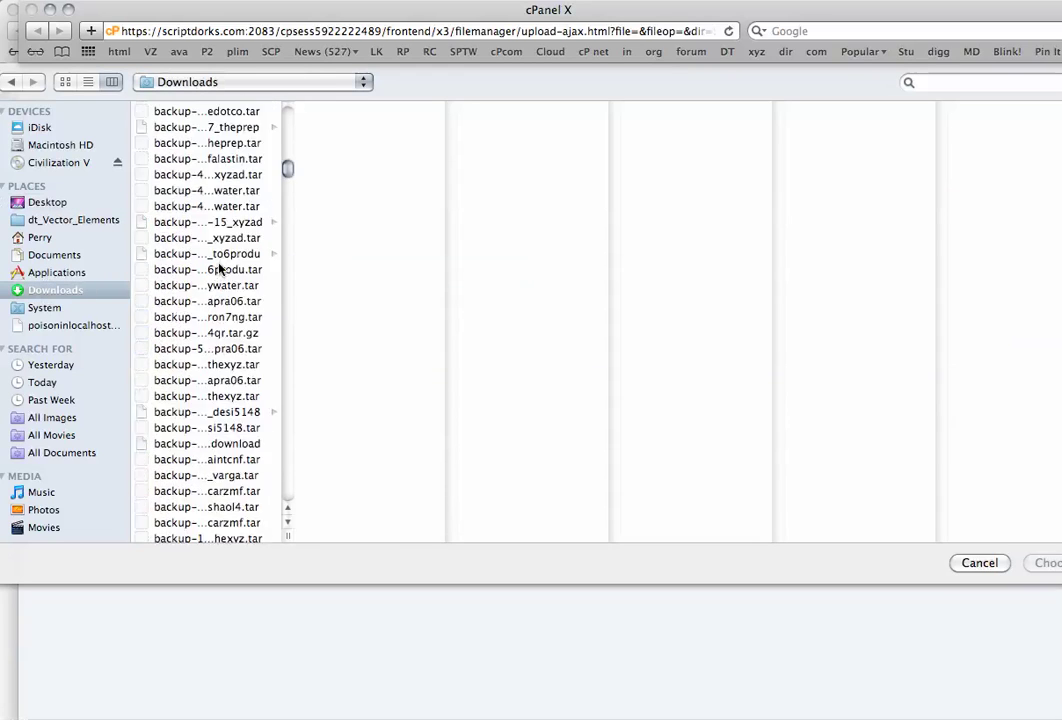
key("c")
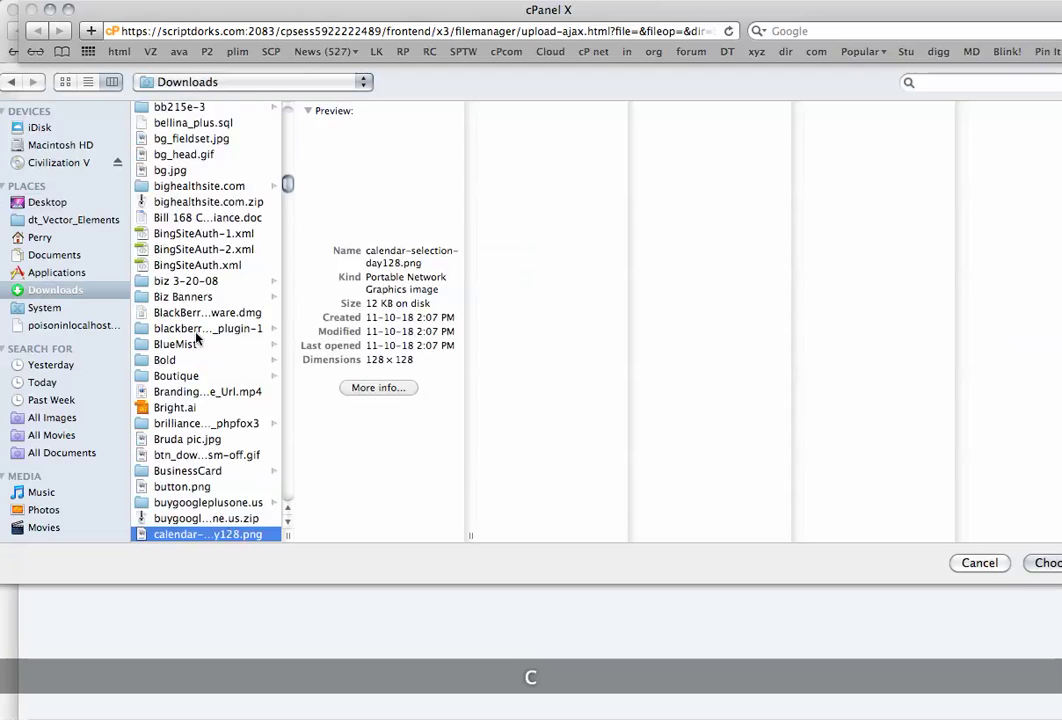
scroll(197, 340, "down", 3)
scroll(190, 345, "down", 5)
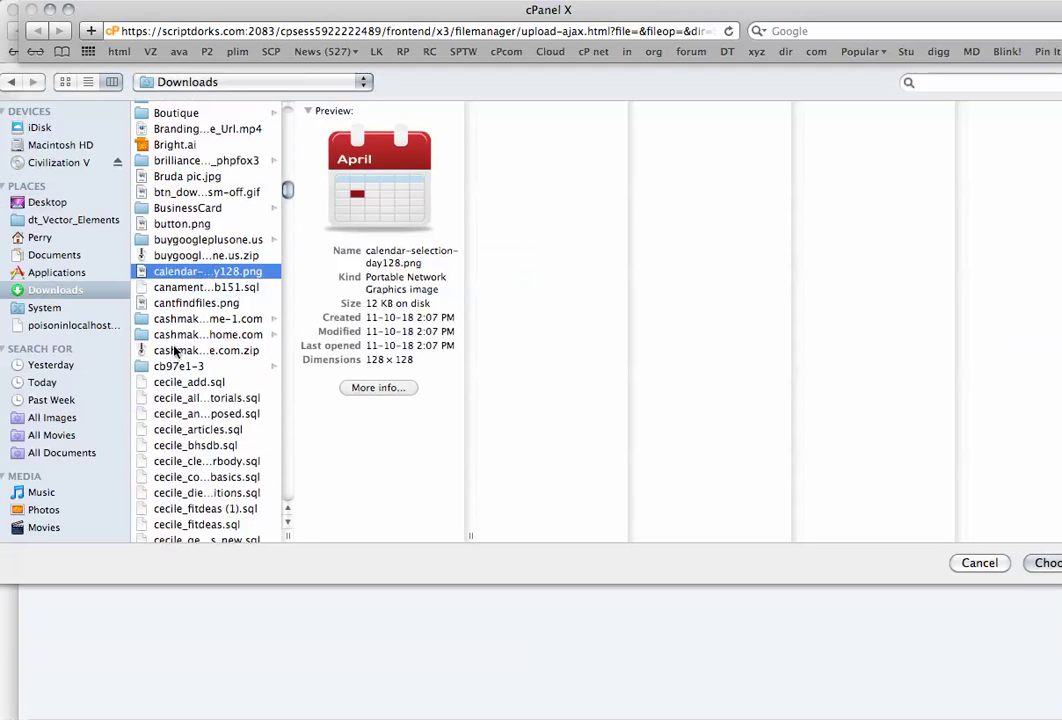
left_click(172, 368)
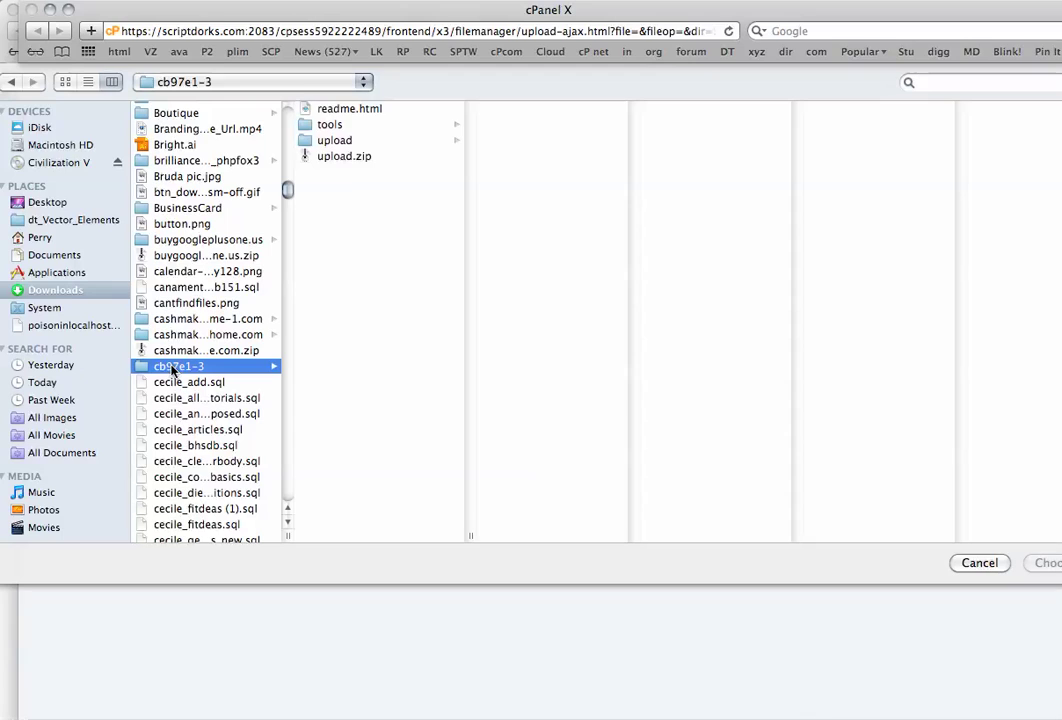
left_click(352, 160)
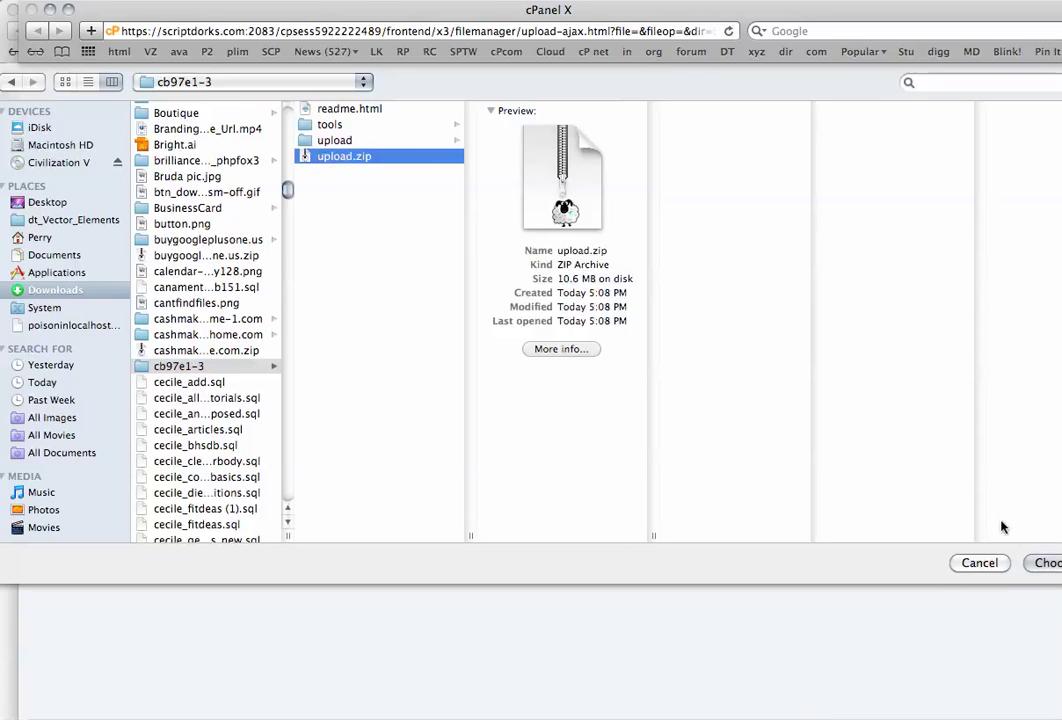
left_click(1040, 563)
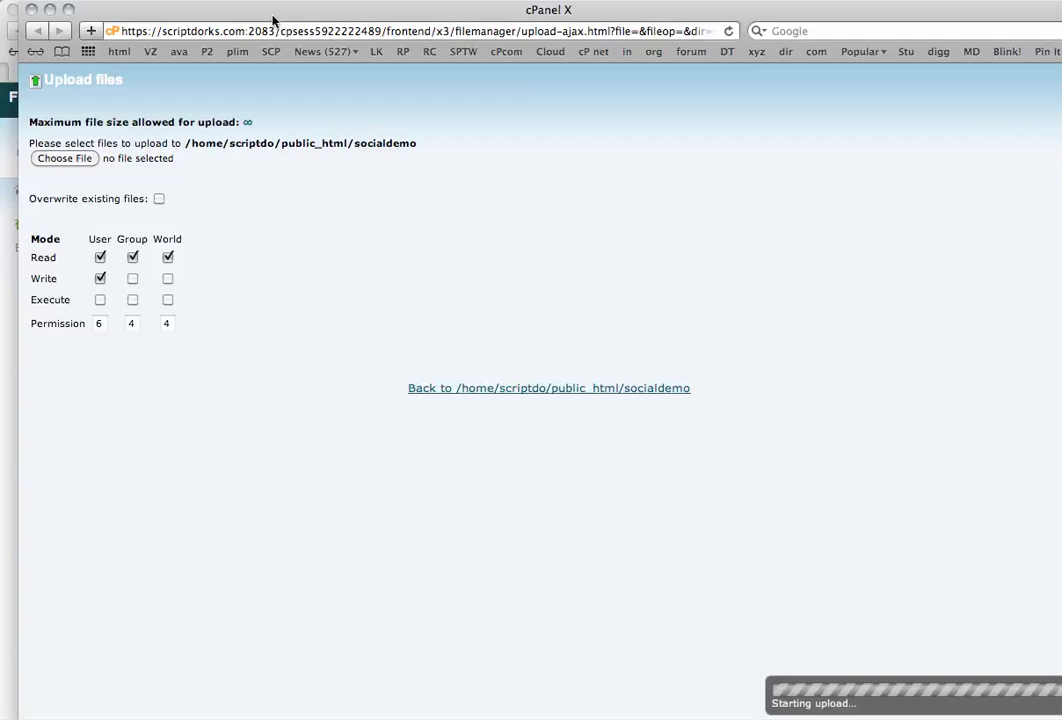
Move the upload window aside and bring up the phpFox upgrade readme.
left_click_drag(272, 18, 470, 12)
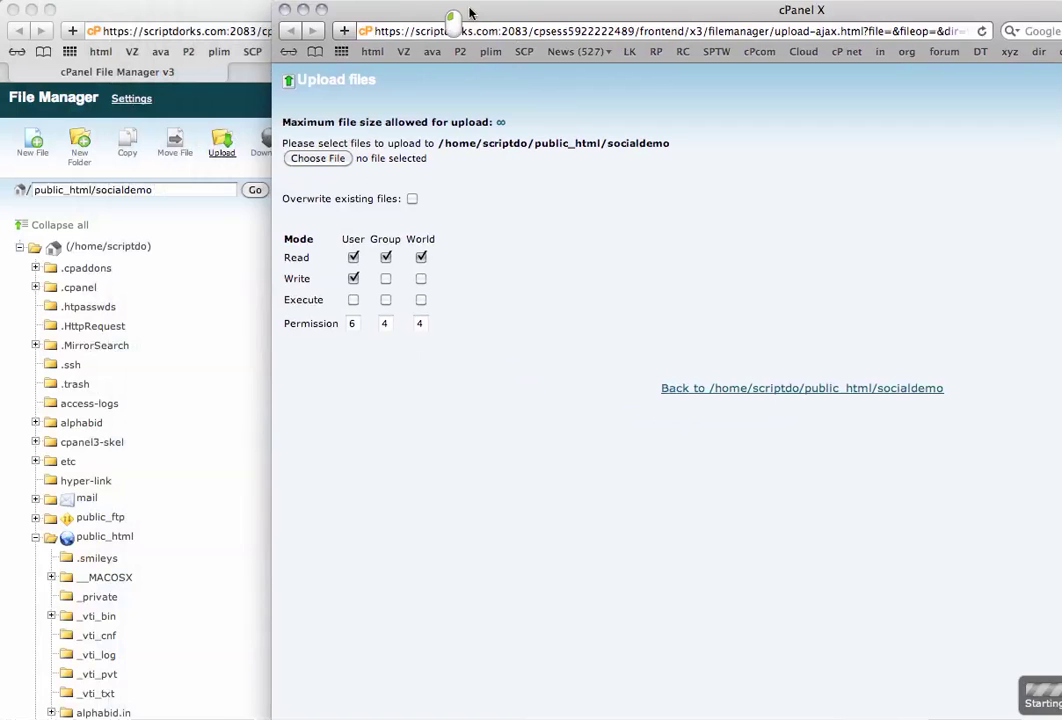
left_click(197, 14)
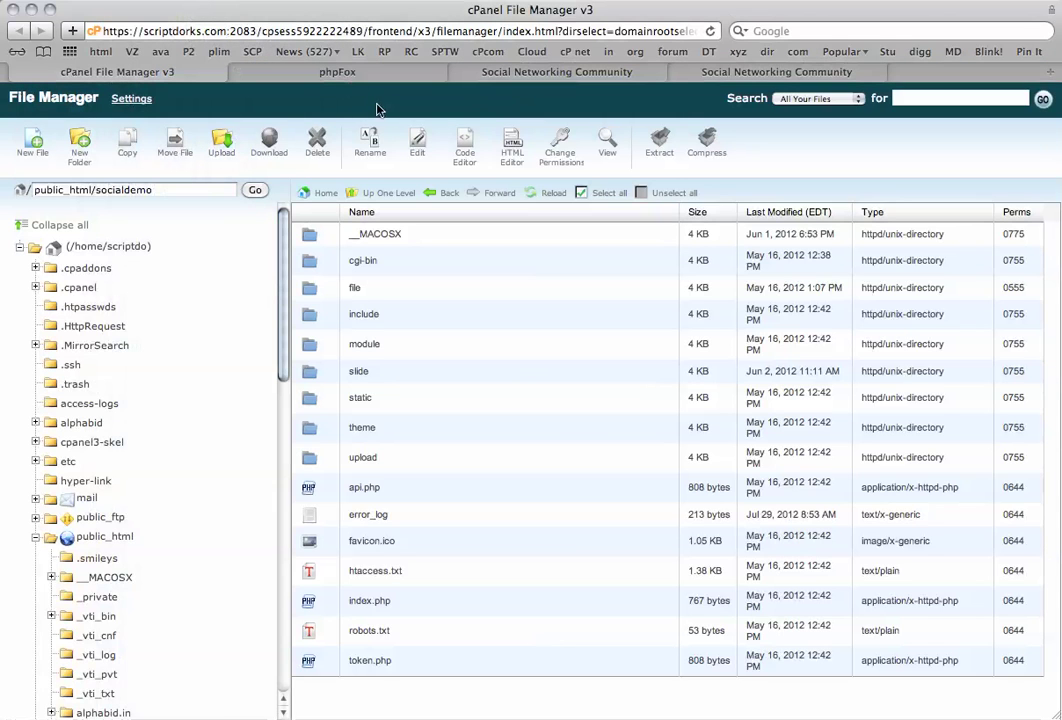
left_click(352, 72)
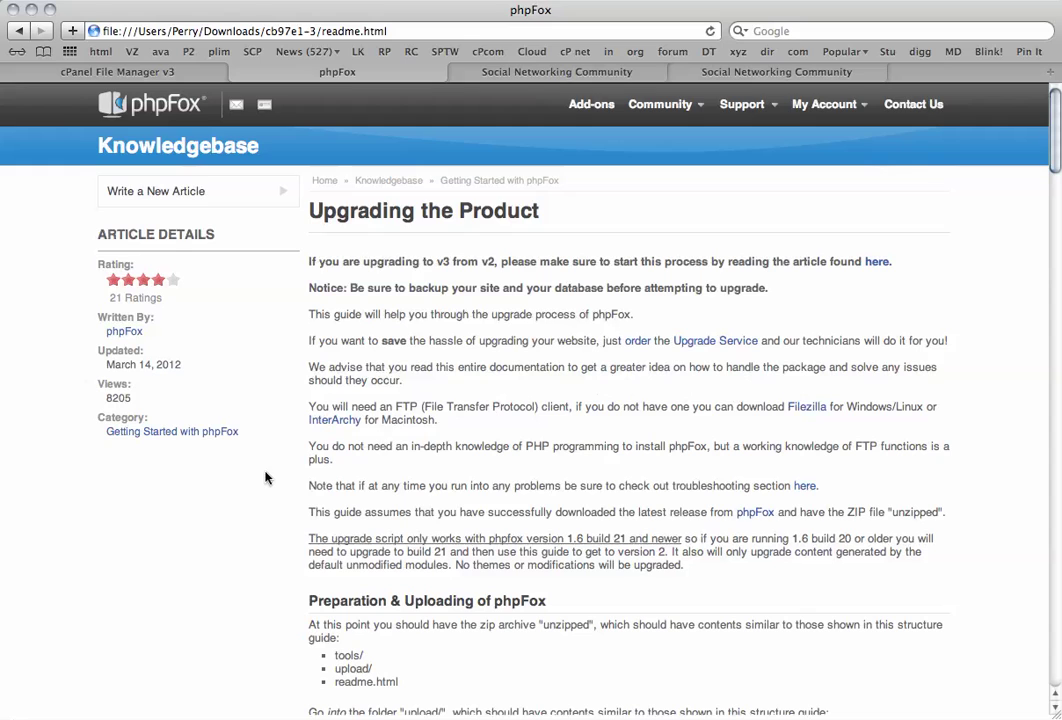
scroll(403, 450, "down", 5)
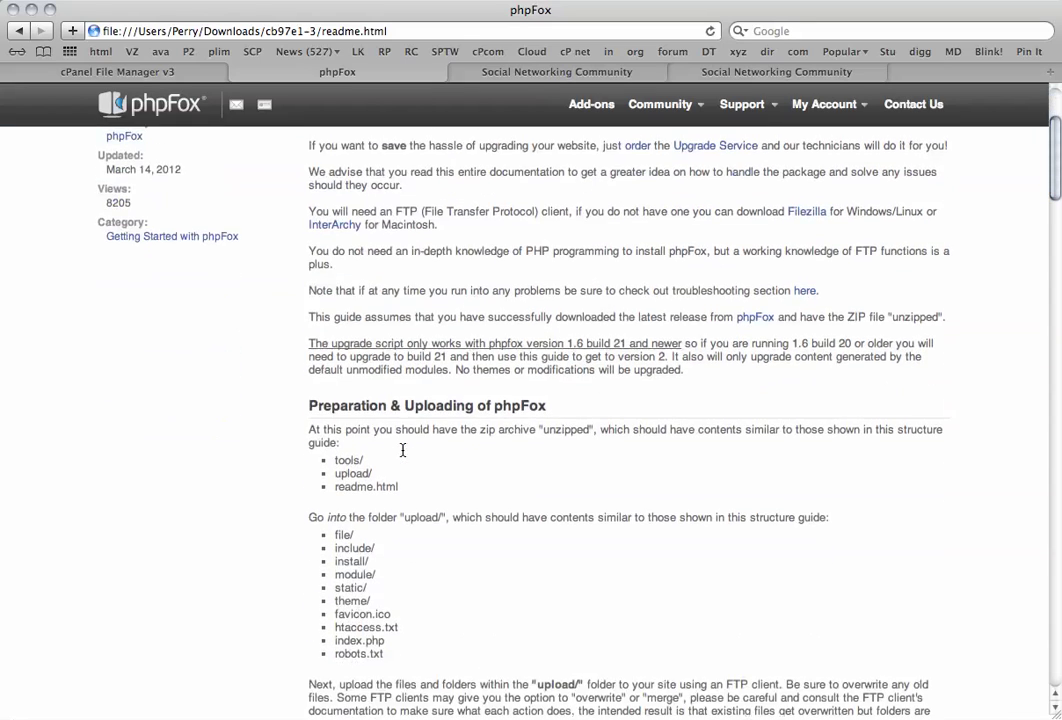
scroll(403, 450, "up", 5)
scroll(403, 450, "down", 4)
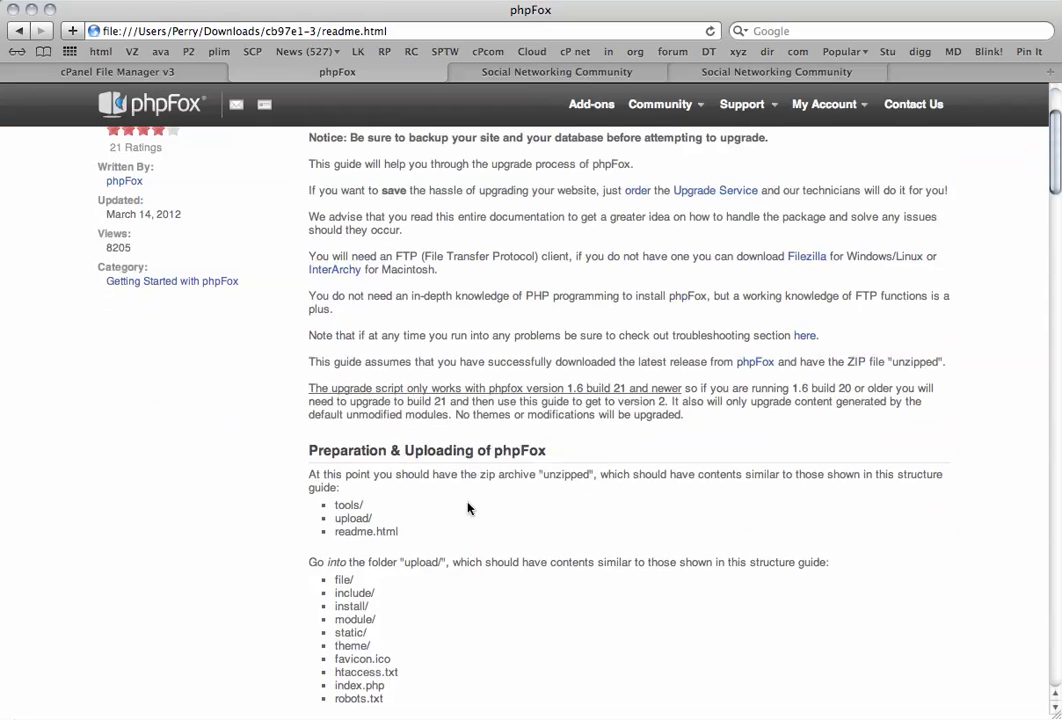
scroll(453, 486, "down", 2)
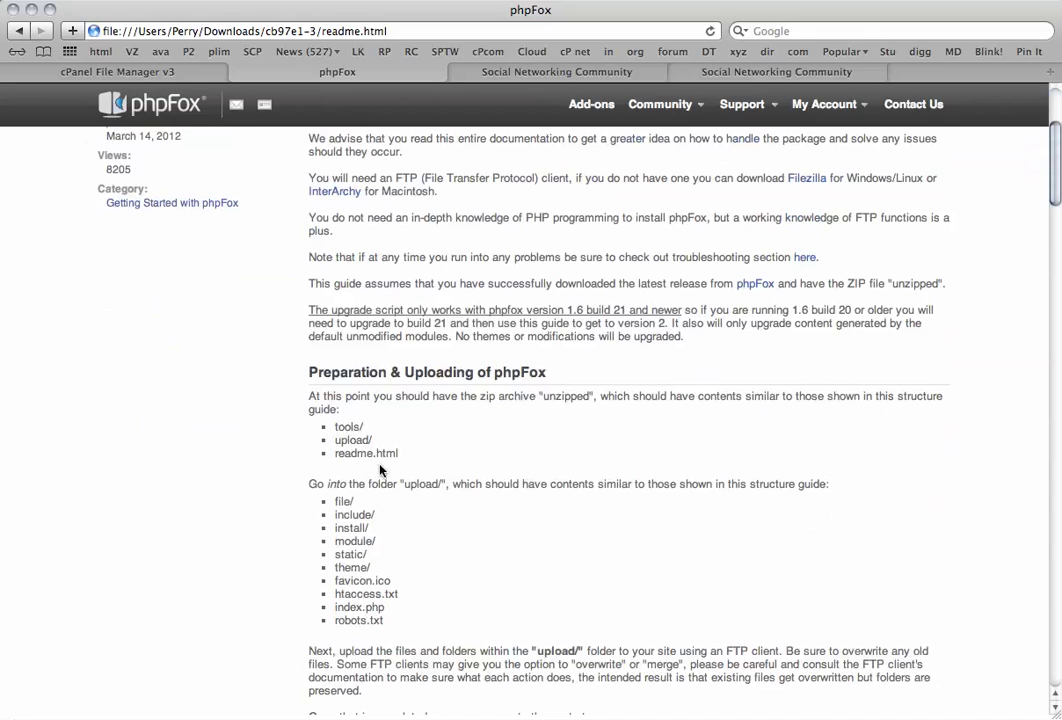
scroll(289, 500, "down", 2)
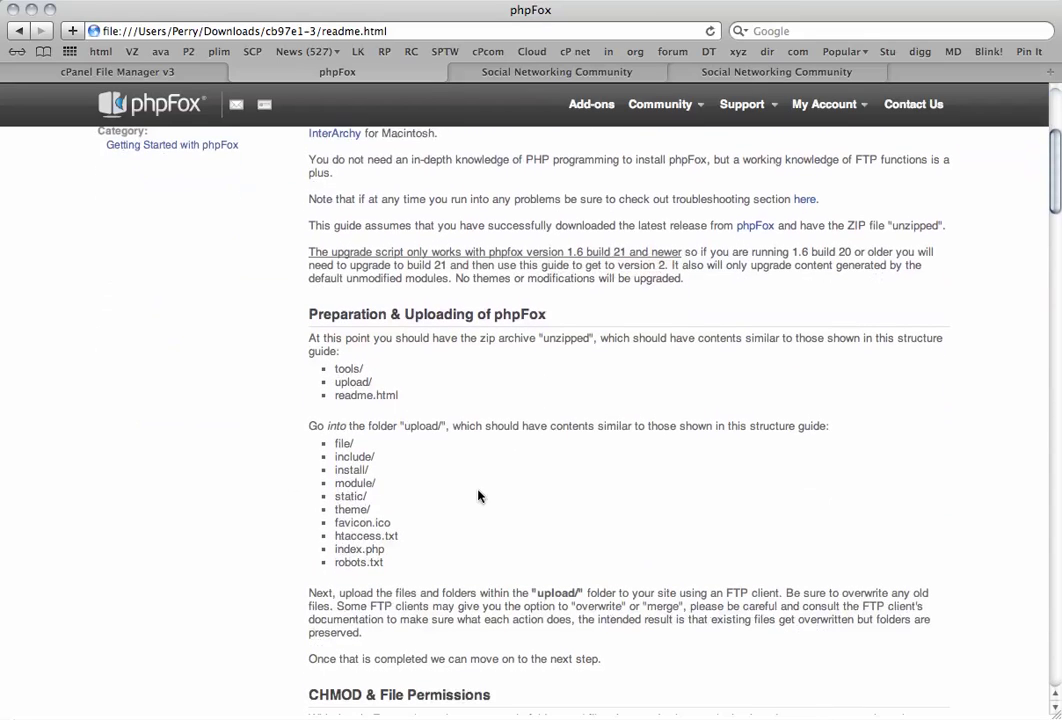
scroll(398, 455, "down", 2)
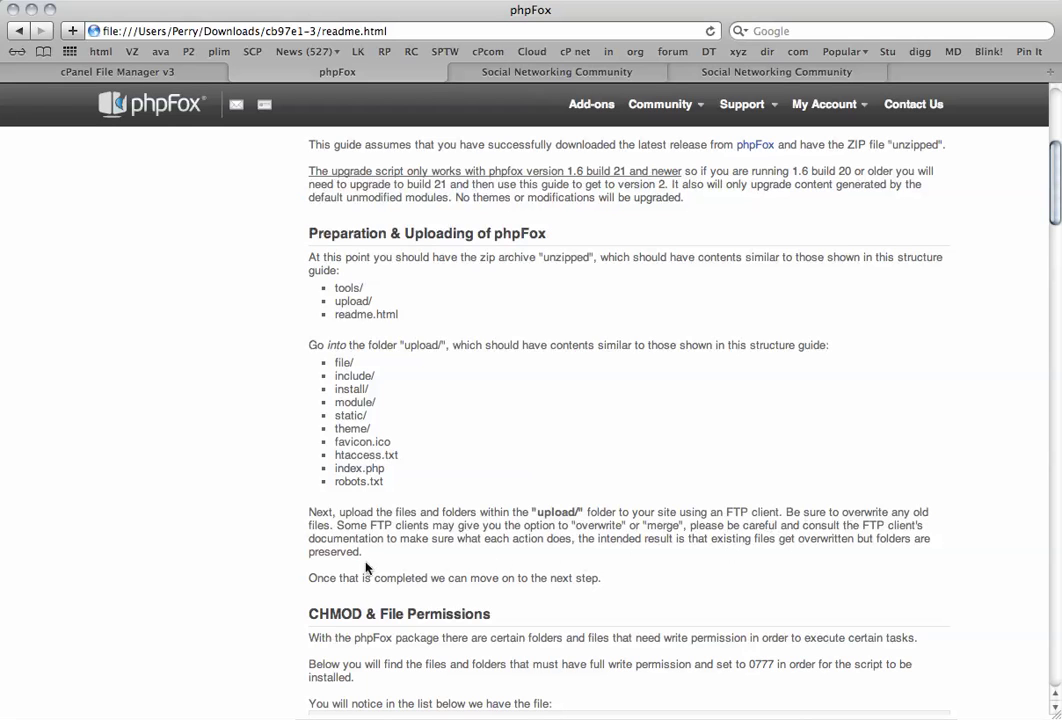
scroll(296, 576, "down", 2)
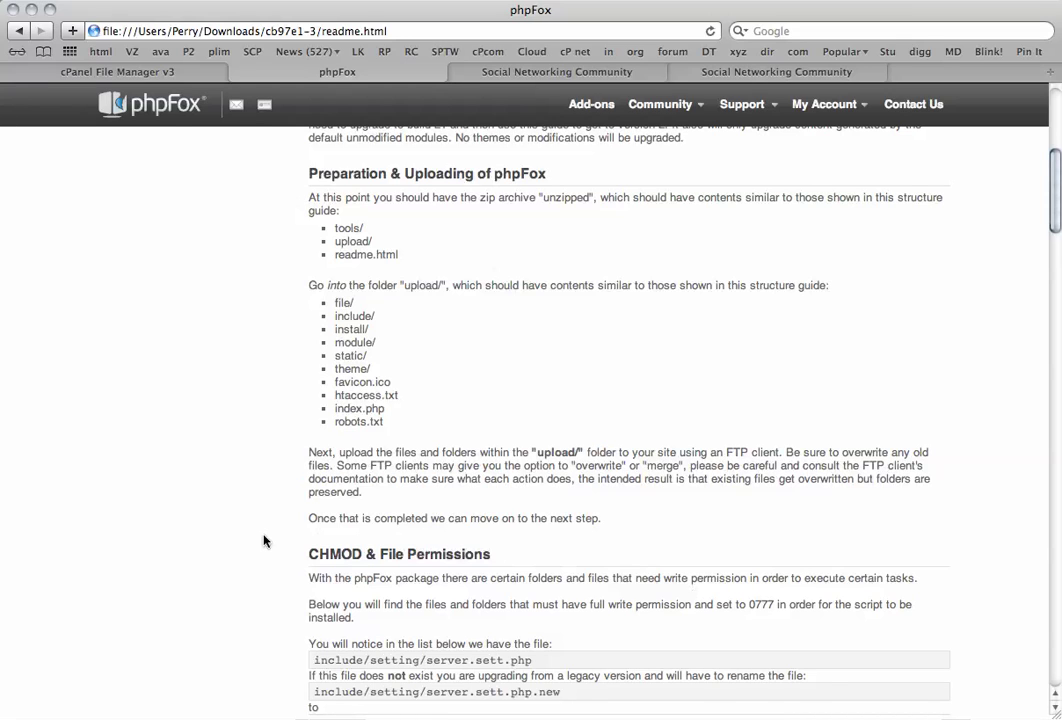
Read the readme's CHMOD & File Permissions section, then switch to the Social Networking Community site.
scroll(264, 541, "down", 3)
scroll(264, 541, "down", 2)
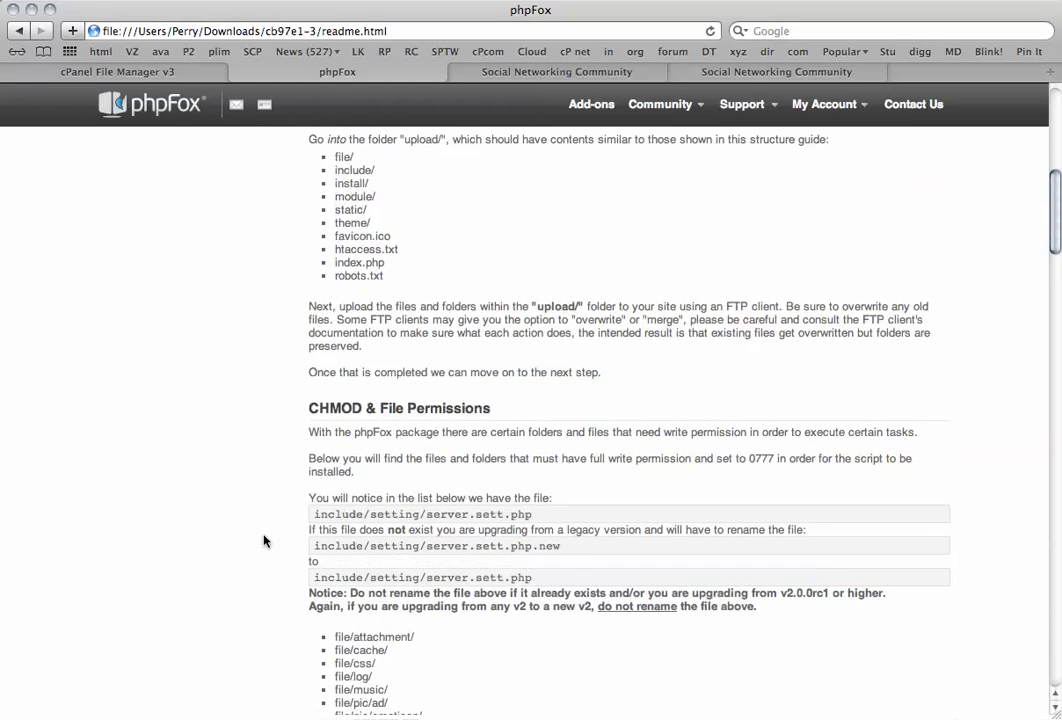
scroll(264, 541, "up", 1)
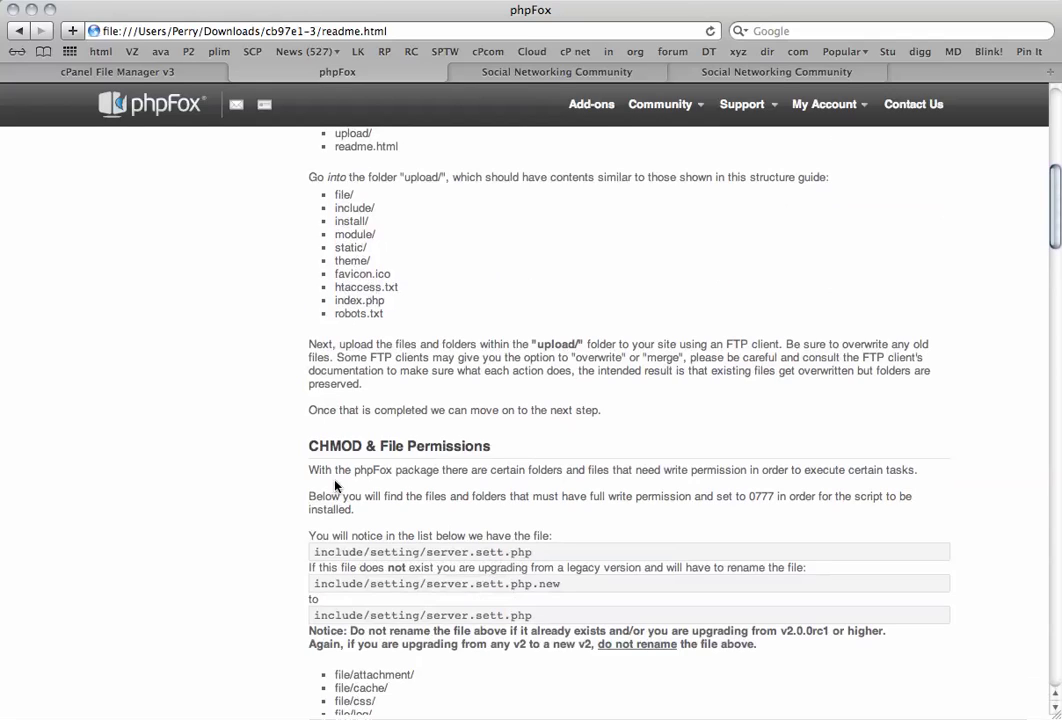
scroll(343, 388, "down", 15)
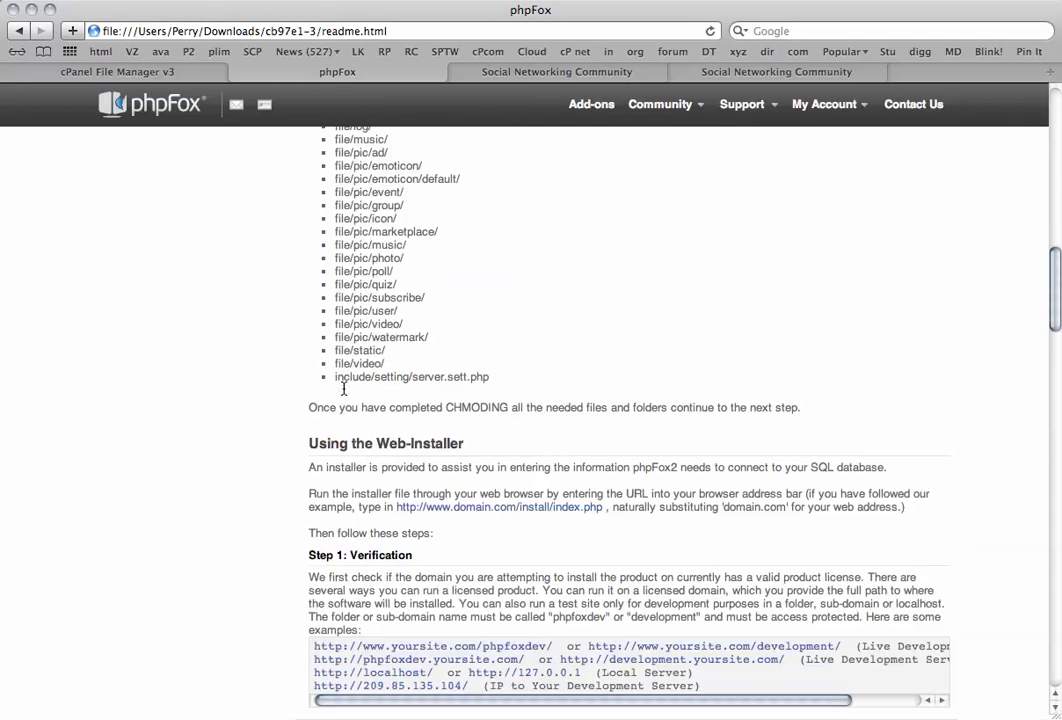
scroll(343, 388, "up", 9)
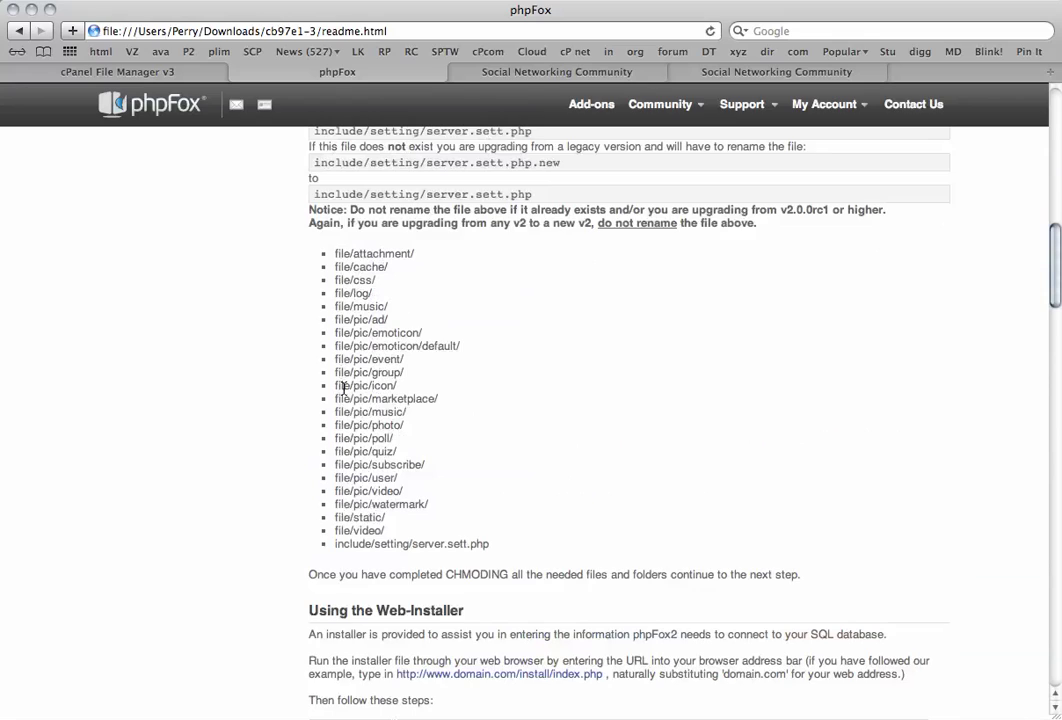
scroll(343, 388, "up", 8)
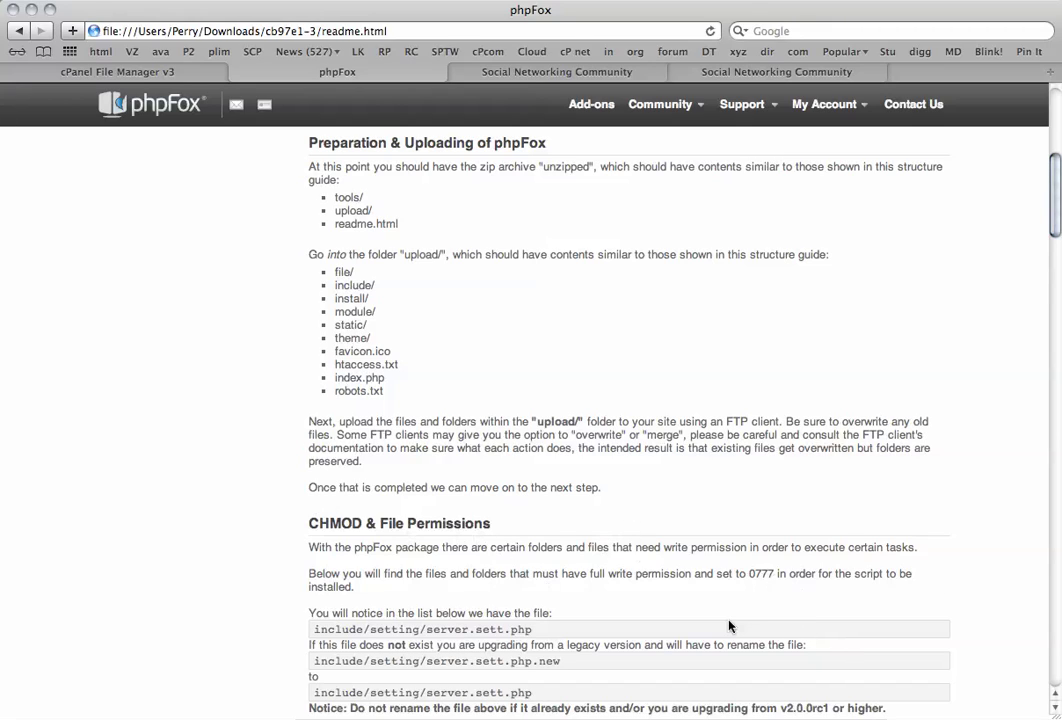
scroll(261, 526, "down", 3)
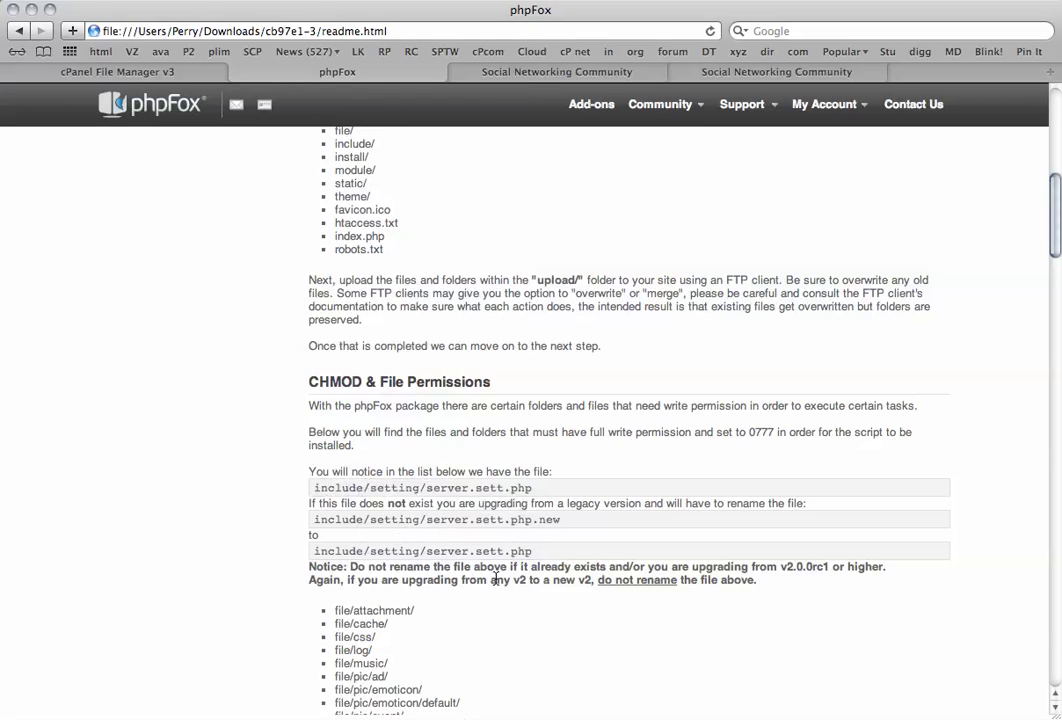
left_click(578, 72)
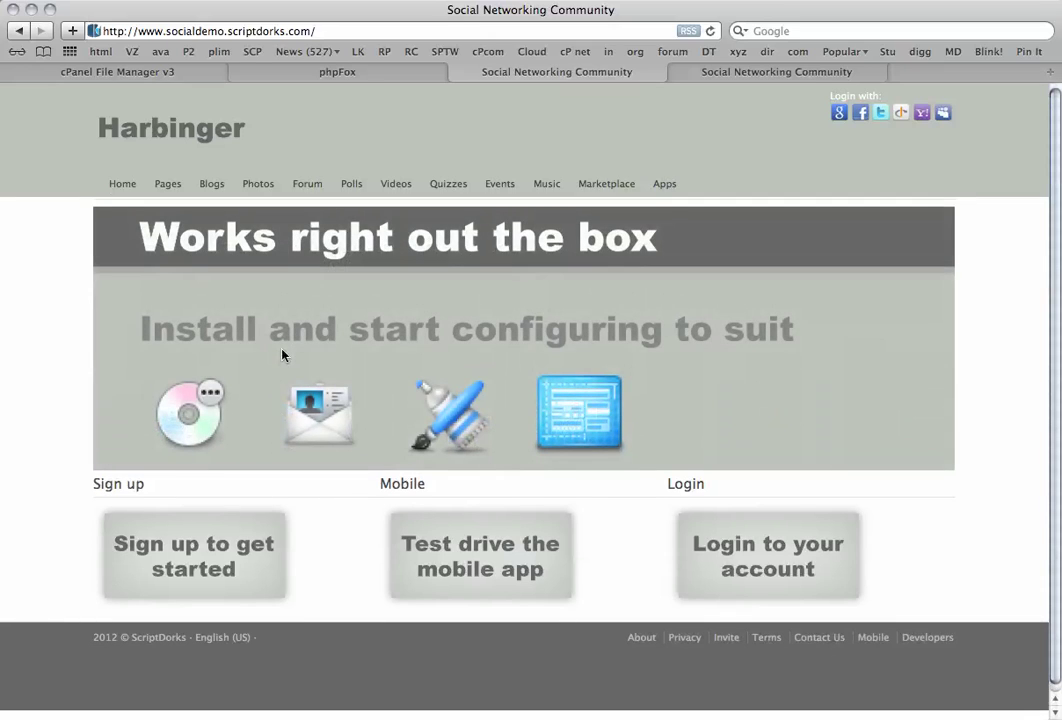
Reload the Harbinger community homepage with Cmd+R, then return to cPanel File Manager.
key("super")
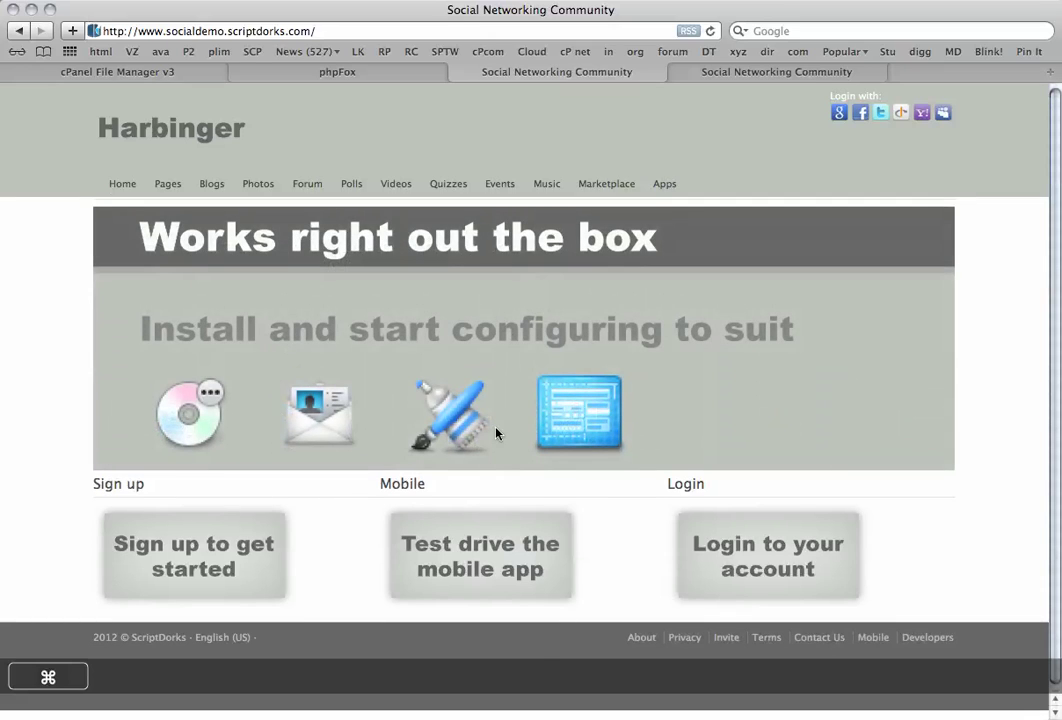
key("super+r")
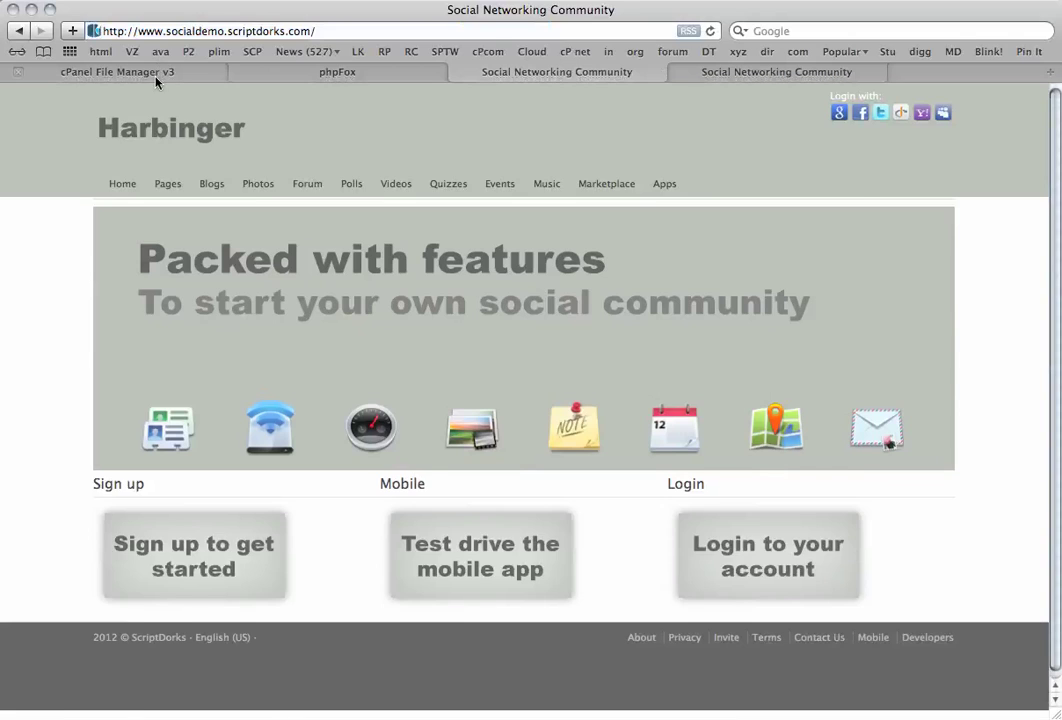
left_click(156, 78)
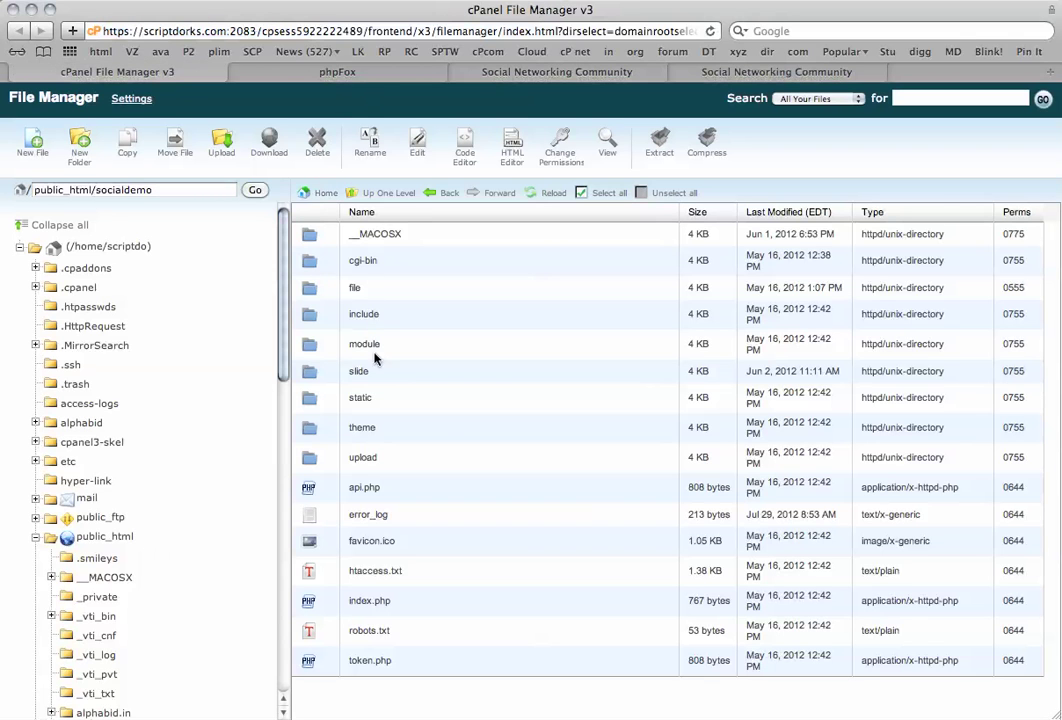
Refresh the socialdemo listing and check the contents of the old upload folder.
left_click(548, 200)
left_click(323, 461)
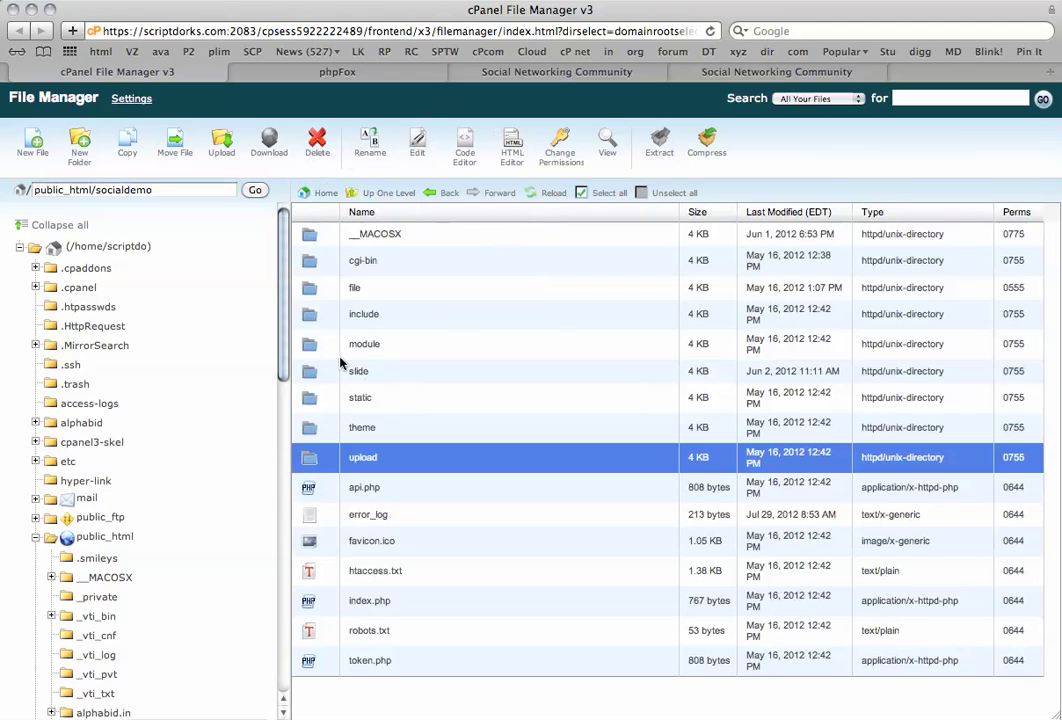
double_click(319, 457)
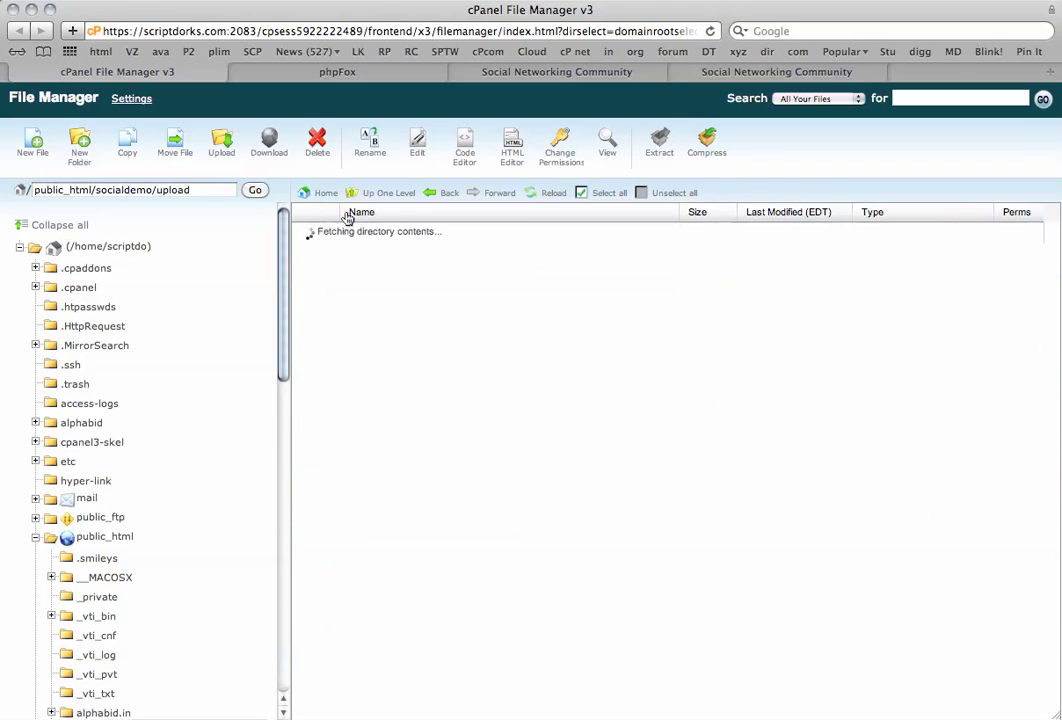
left_click(386, 203)
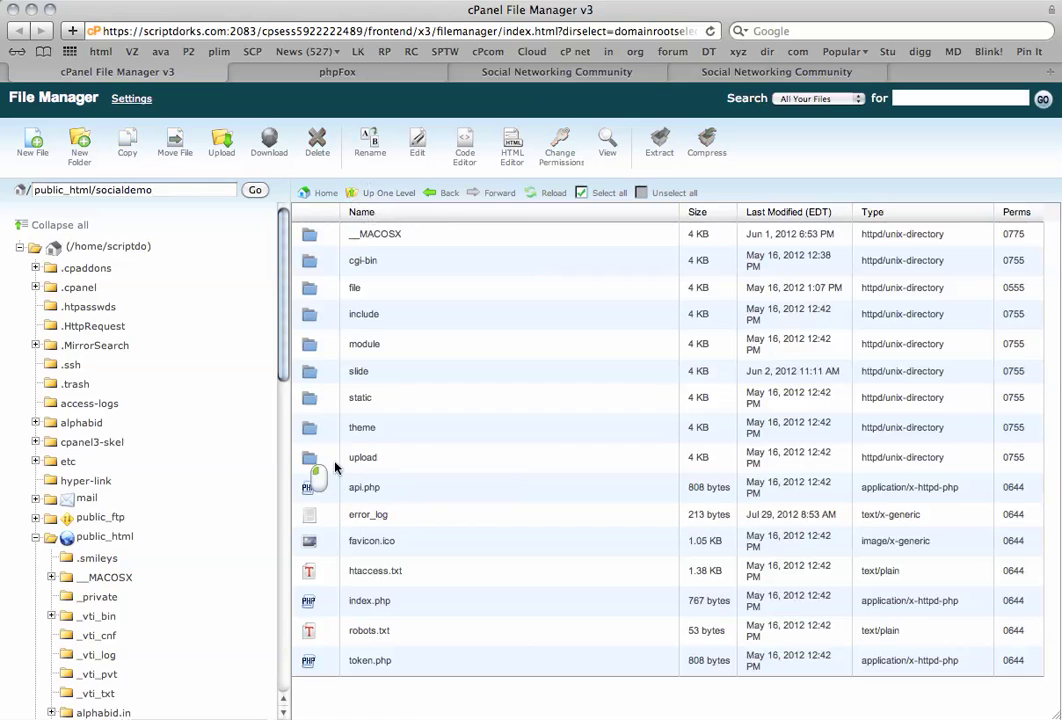
Delete the old upload folder from socialdemo, refresh the listing, and return to the readme.
left_click(335, 467)
left_click(317, 150)
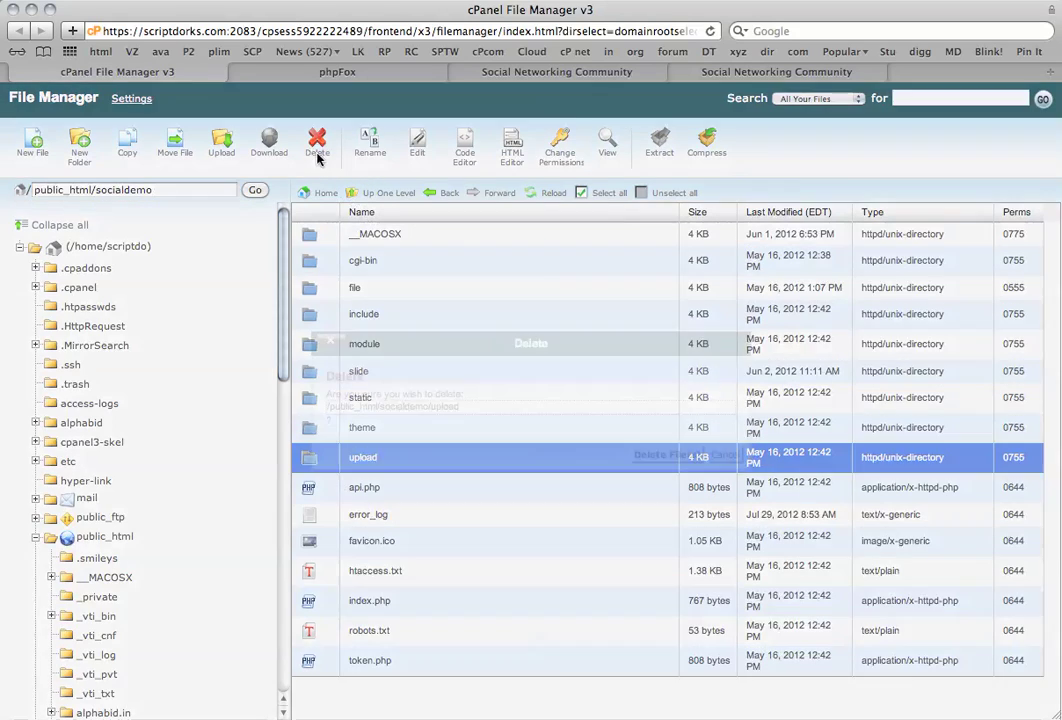
left_click(670, 457)
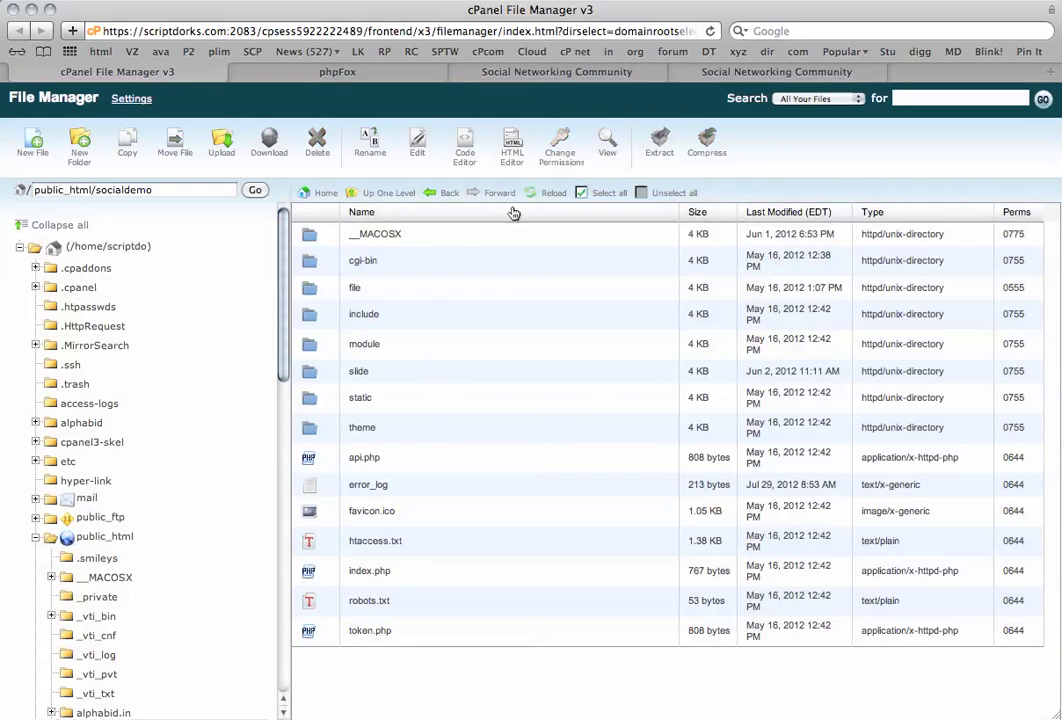
left_click(552, 194)
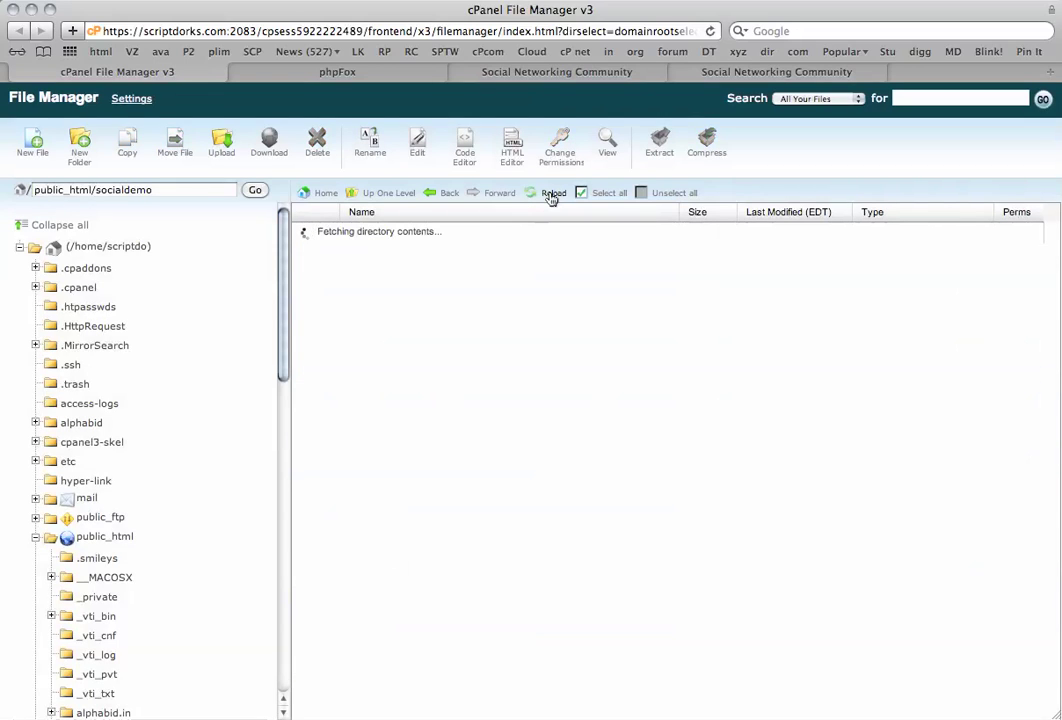
key("super+Tab")
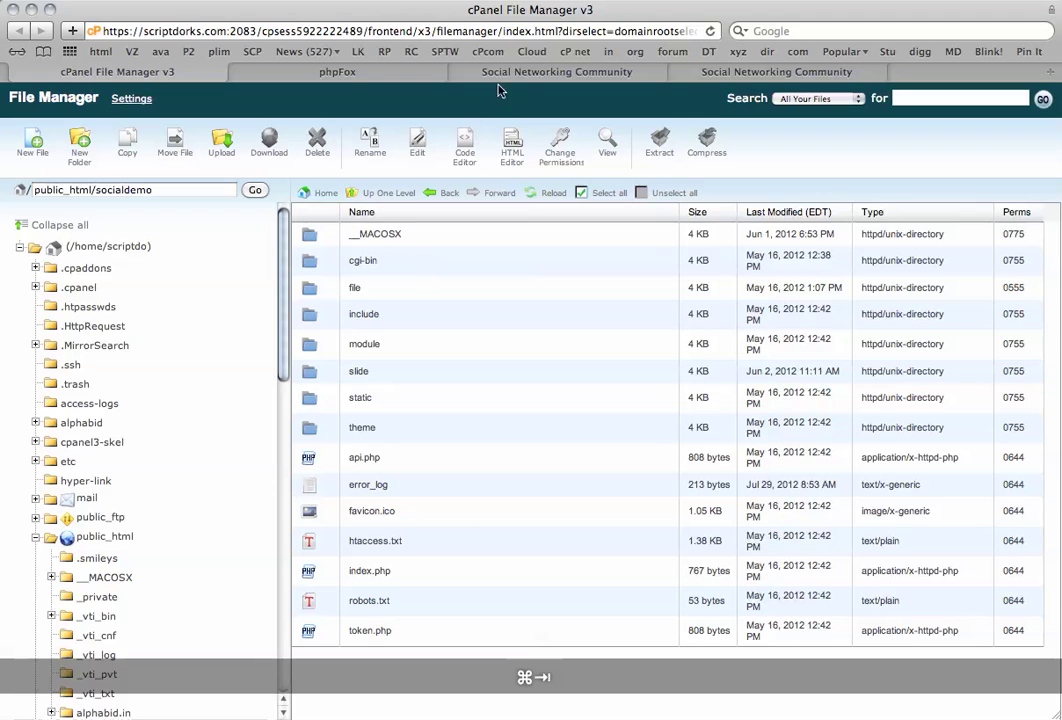
left_click(358, 80)
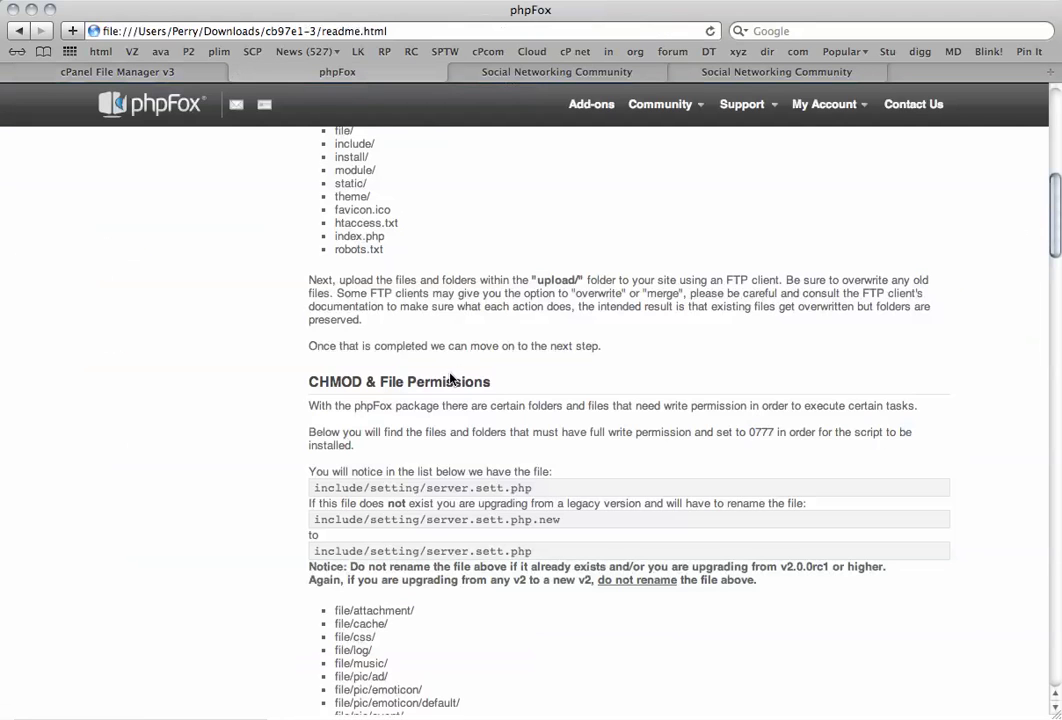
Scroll to the readme's list of 0777-permission folders, then return to File Manager.
scroll(450, 379, "down", 5)
scroll(450, 379, "down", 3)
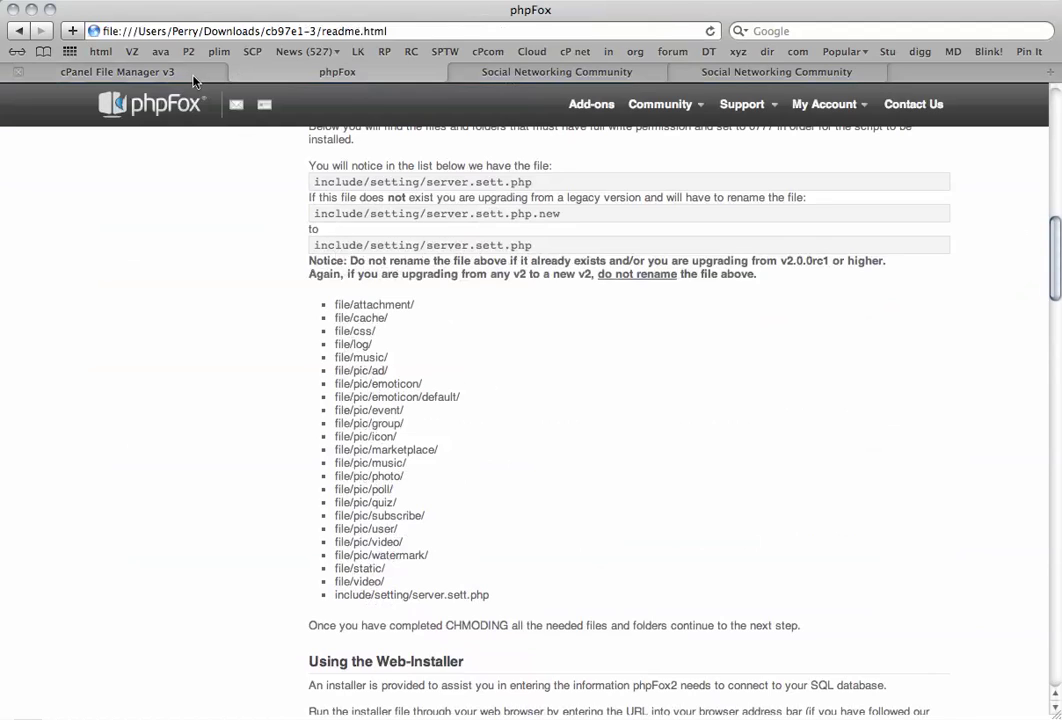
left_click(146, 66)
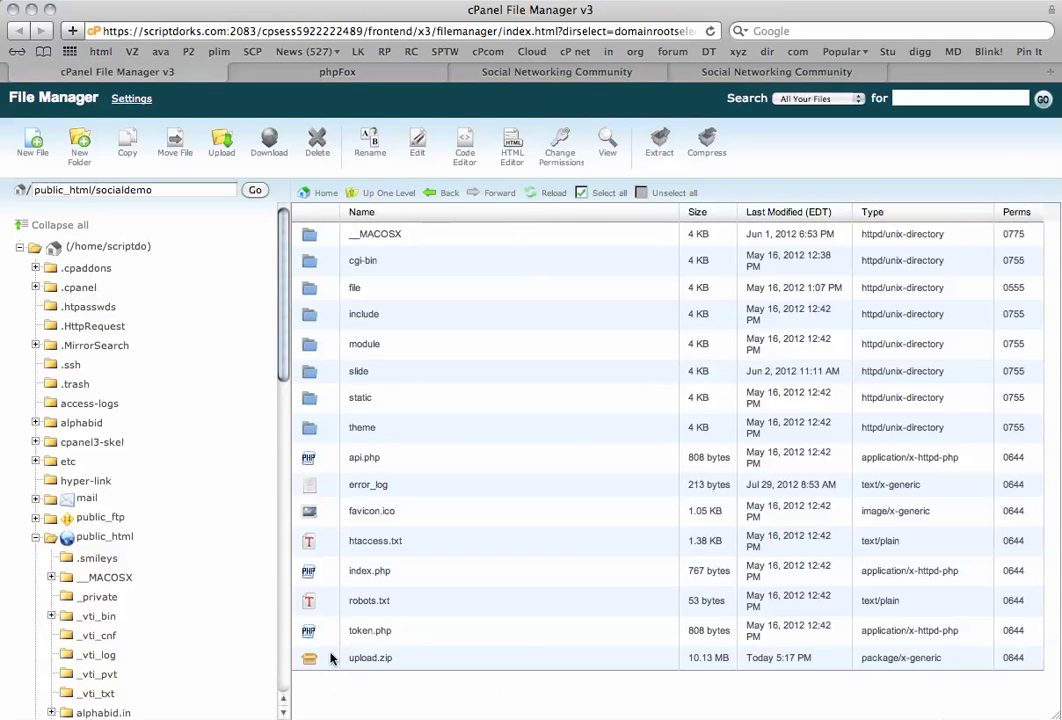
Extract upload.zip into /public_html/socialdemo and open the new upload folder.
left_click(331, 658)
right_click(331, 658)
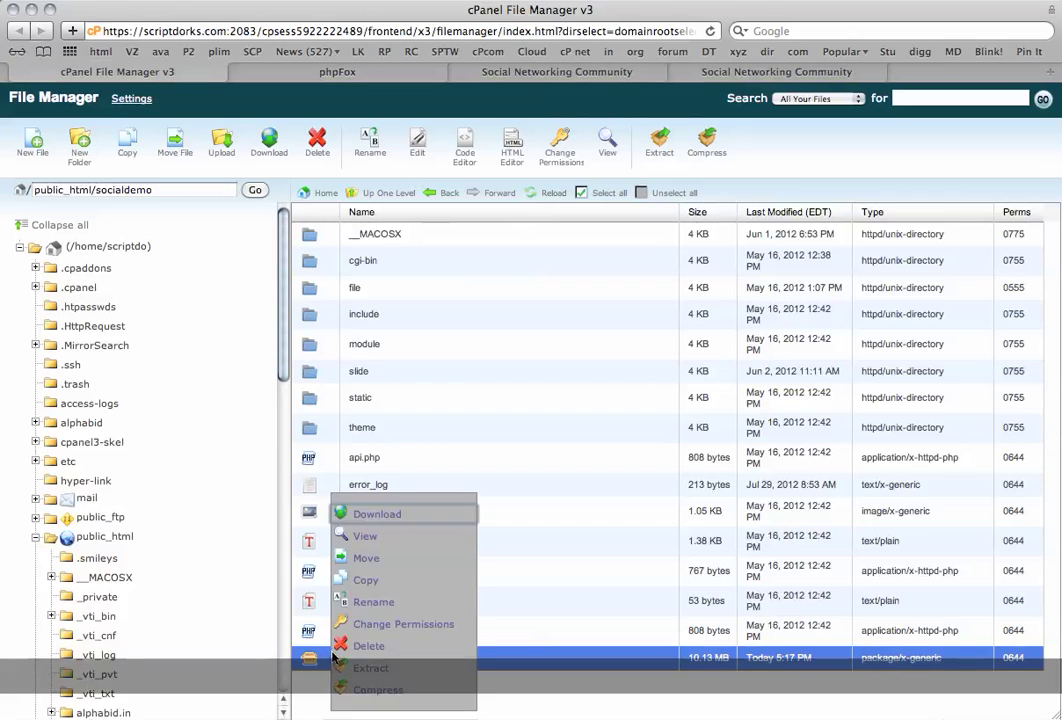
left_click(370, 668)
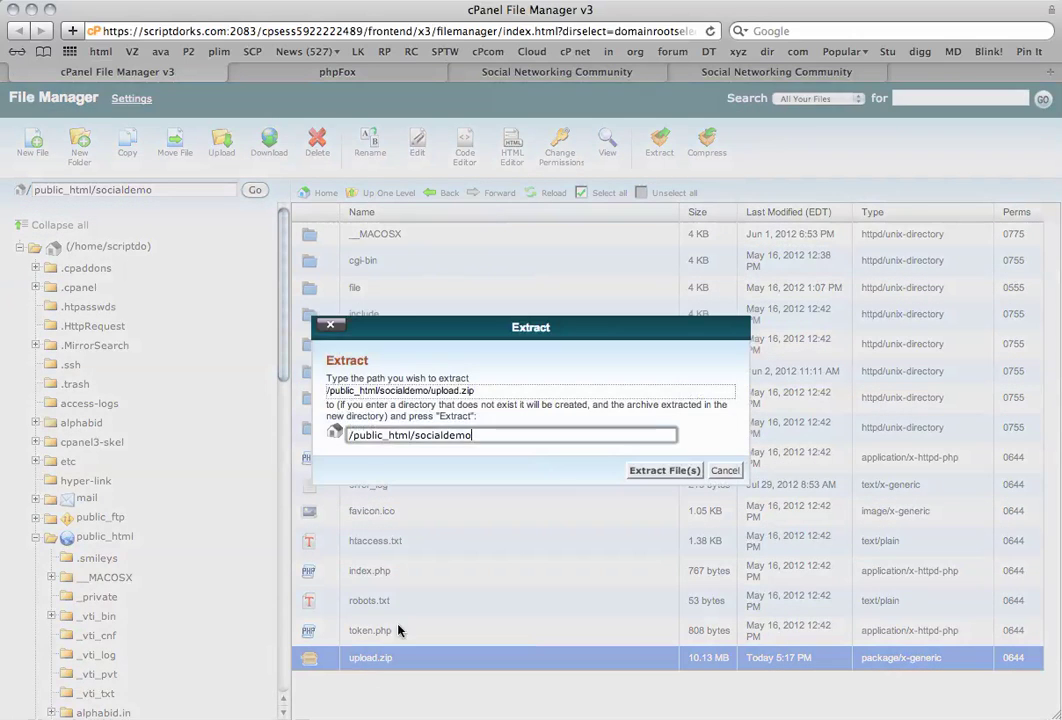
left_click(656, 470)
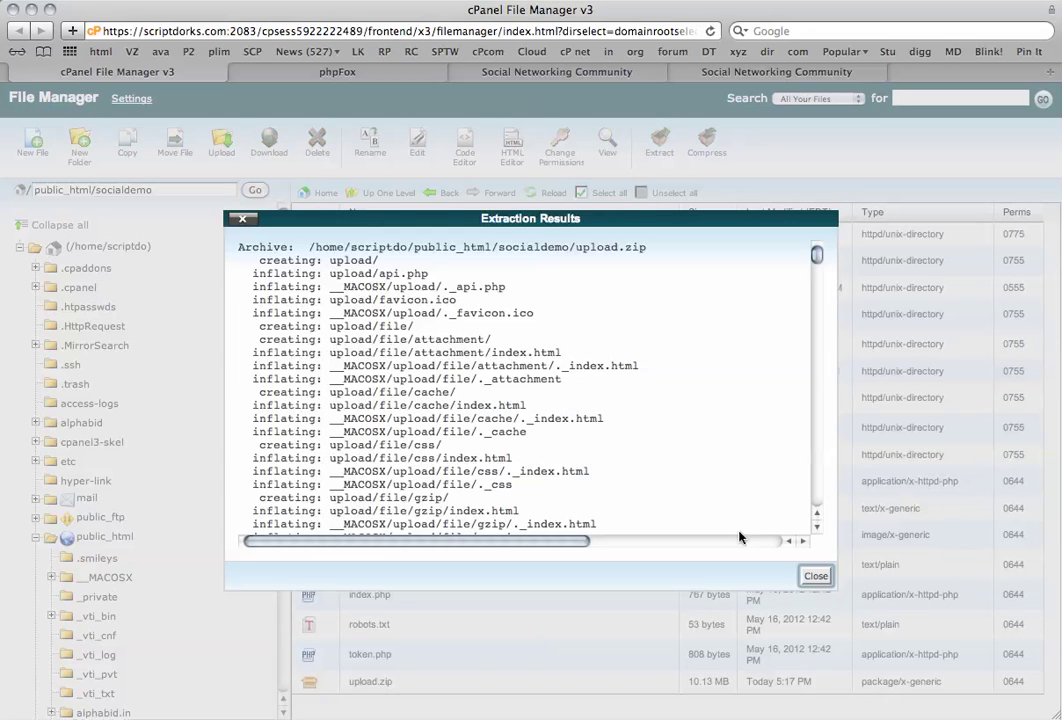
left_click(815, 576)
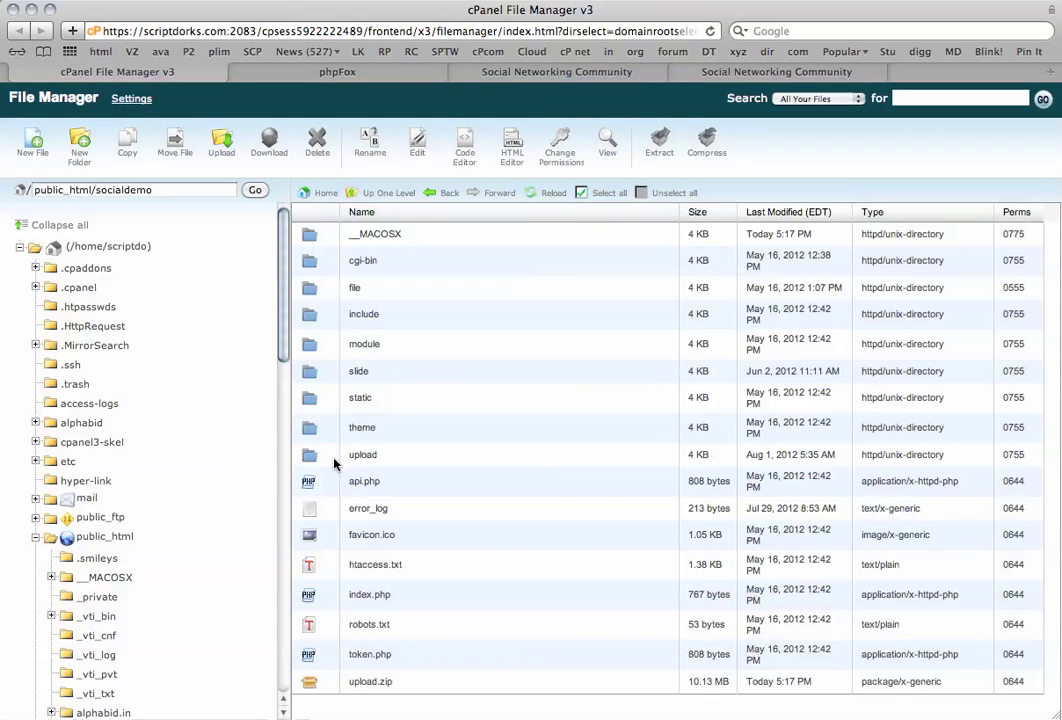
double_click(334, 459)
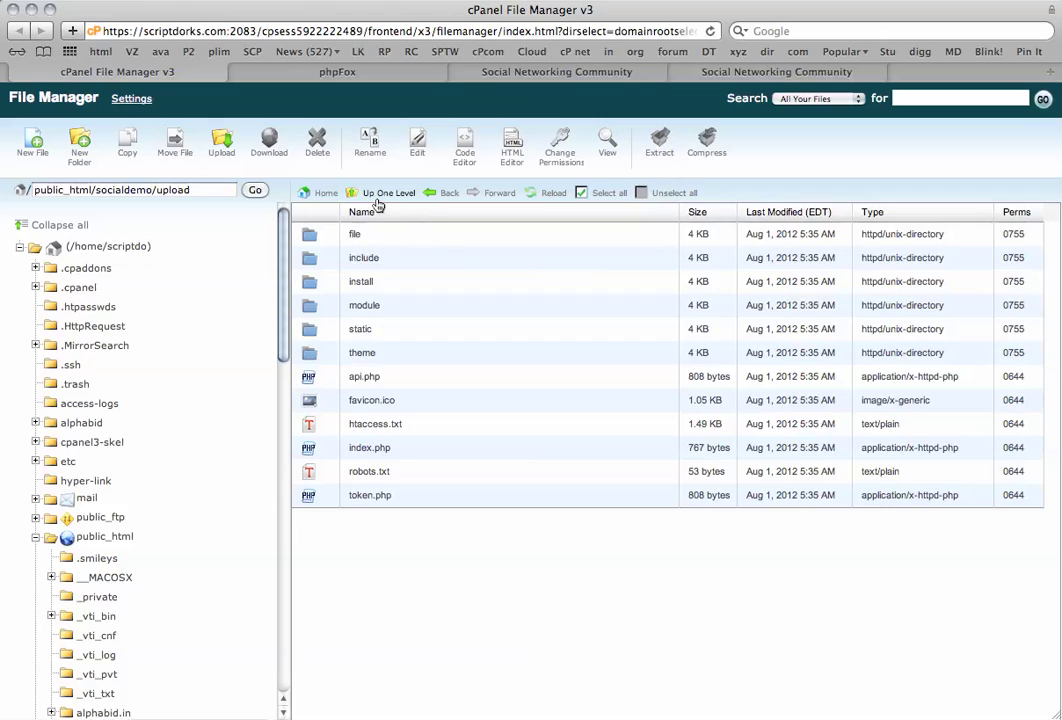
double_click(335, 351)
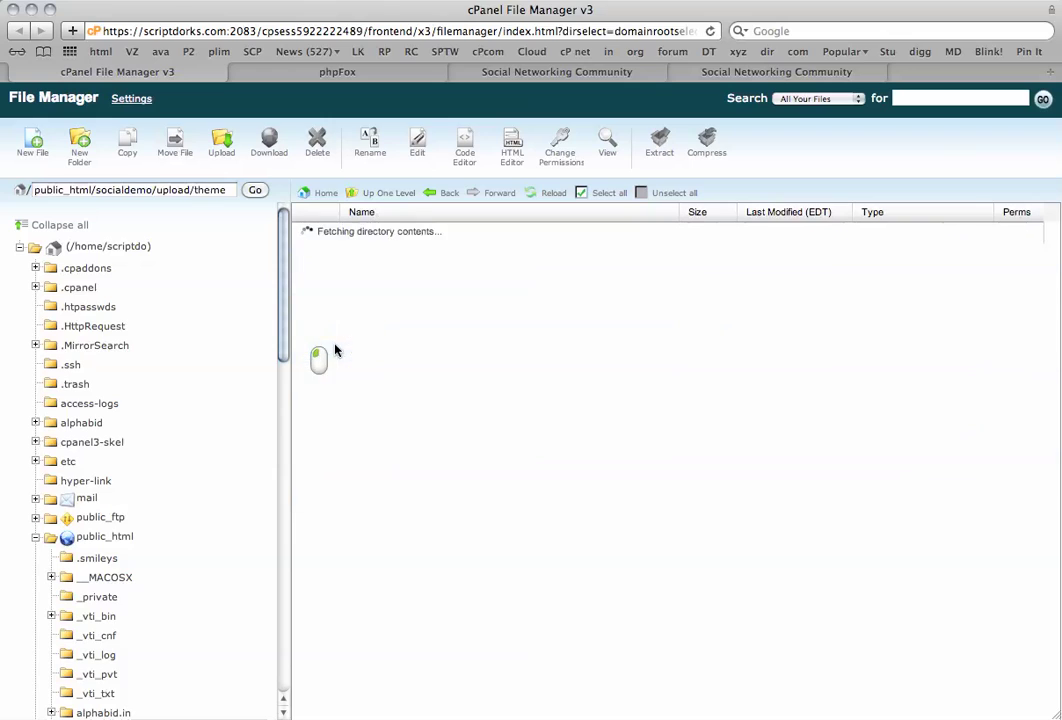
left_click(390, 193)
left_click(390, 193)
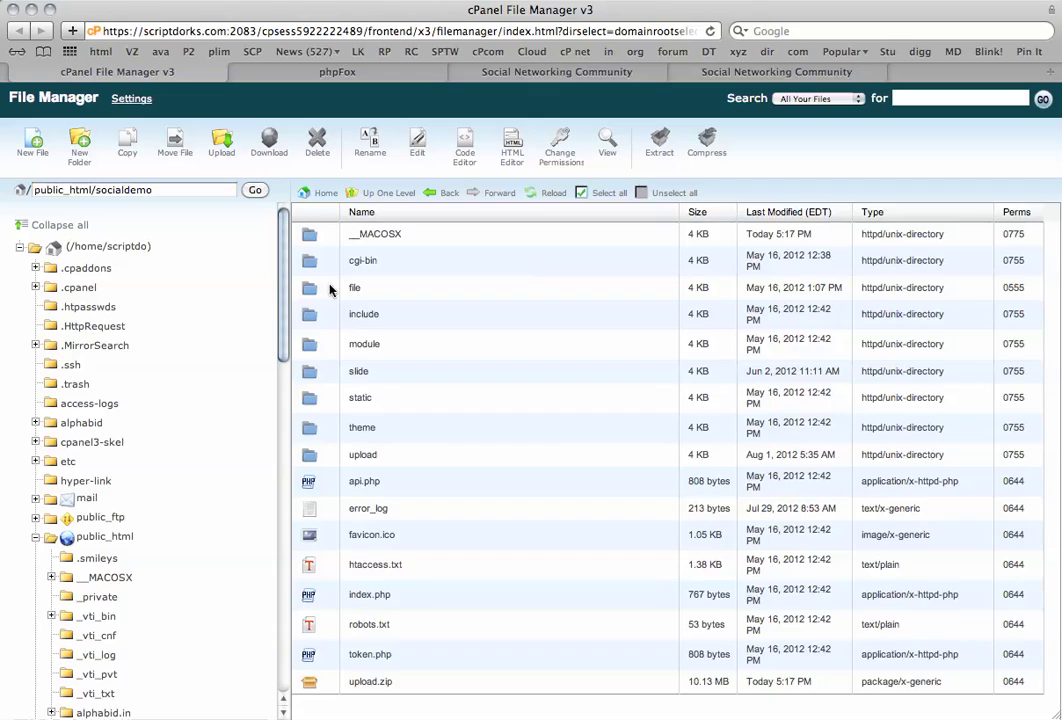
Go from the file folder to socialdemo/theme/frontend and select the harbinger theme folder.
double_click(345, 288)
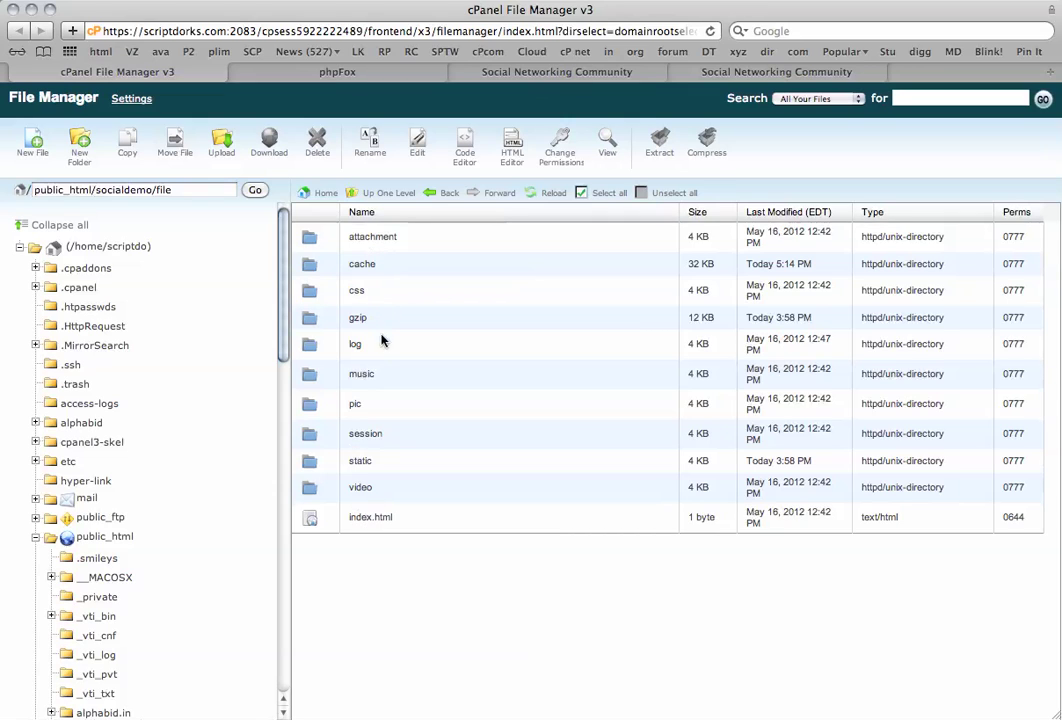
left_click(372, 195)
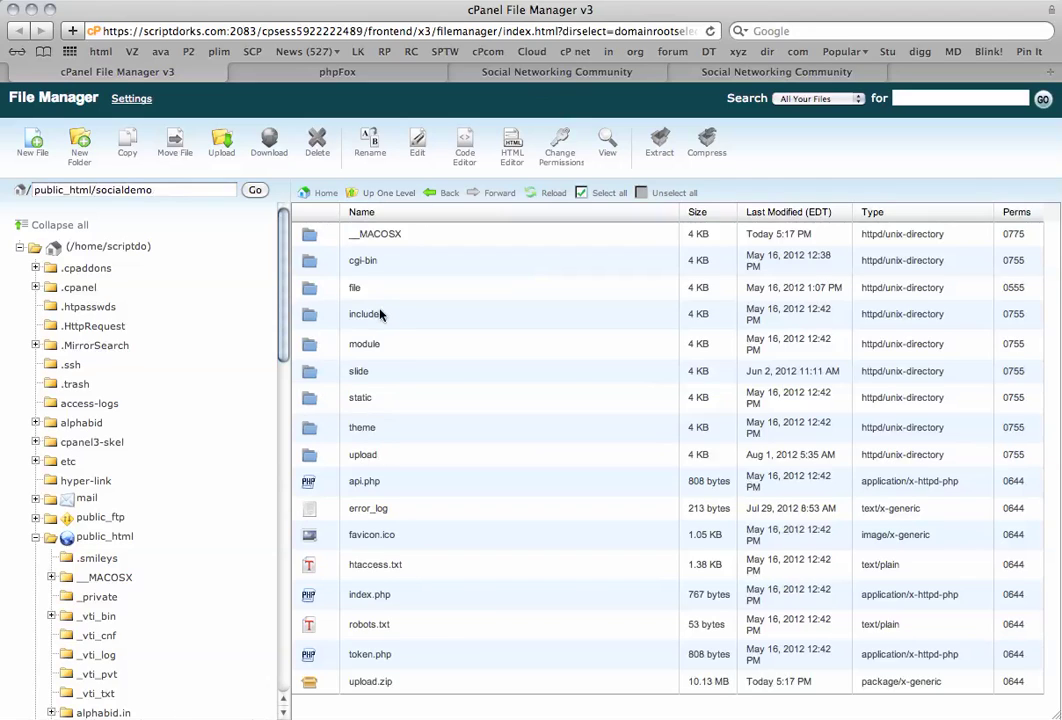
double_click(336, 434)
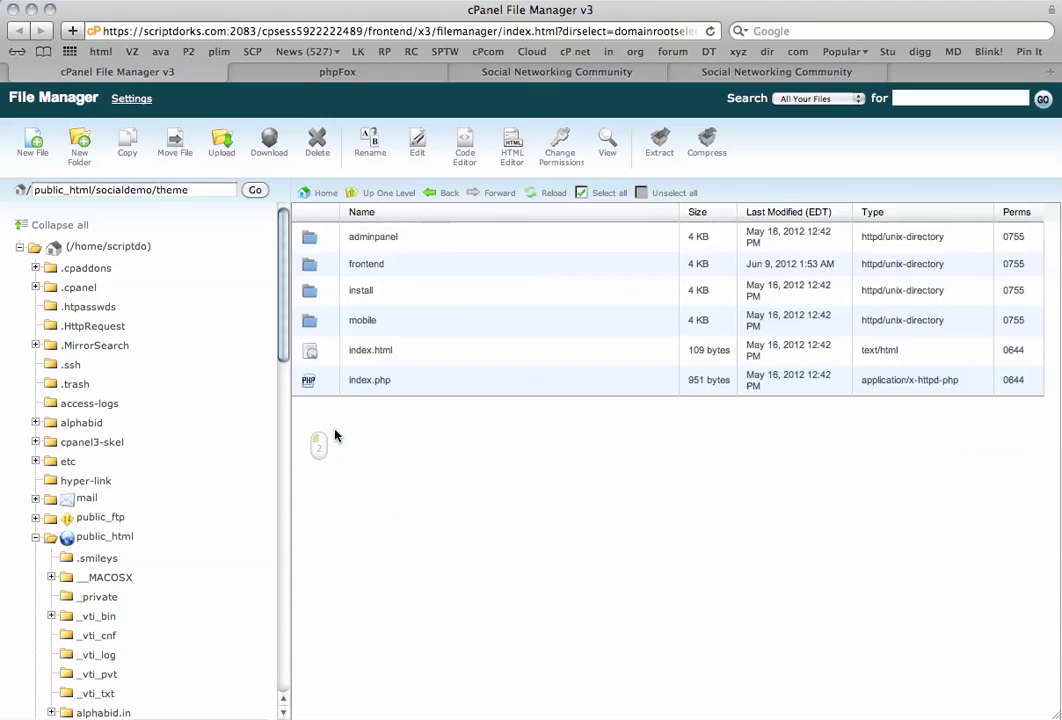
double_click(329, 264)
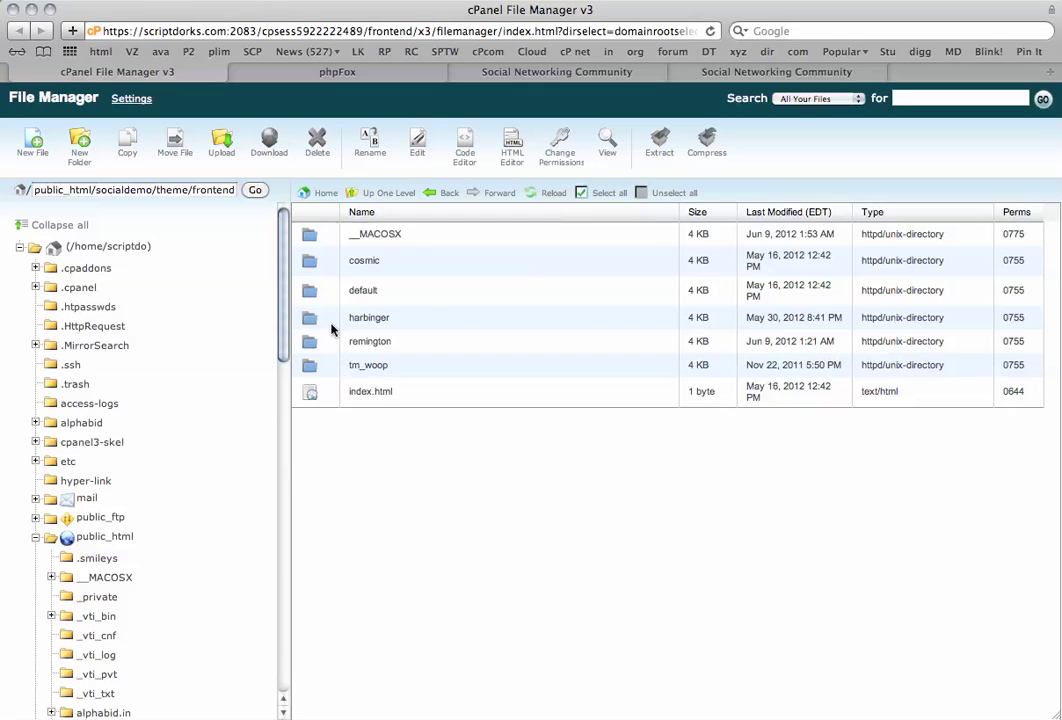
left_click(330, 320)
right_click(332, 324)
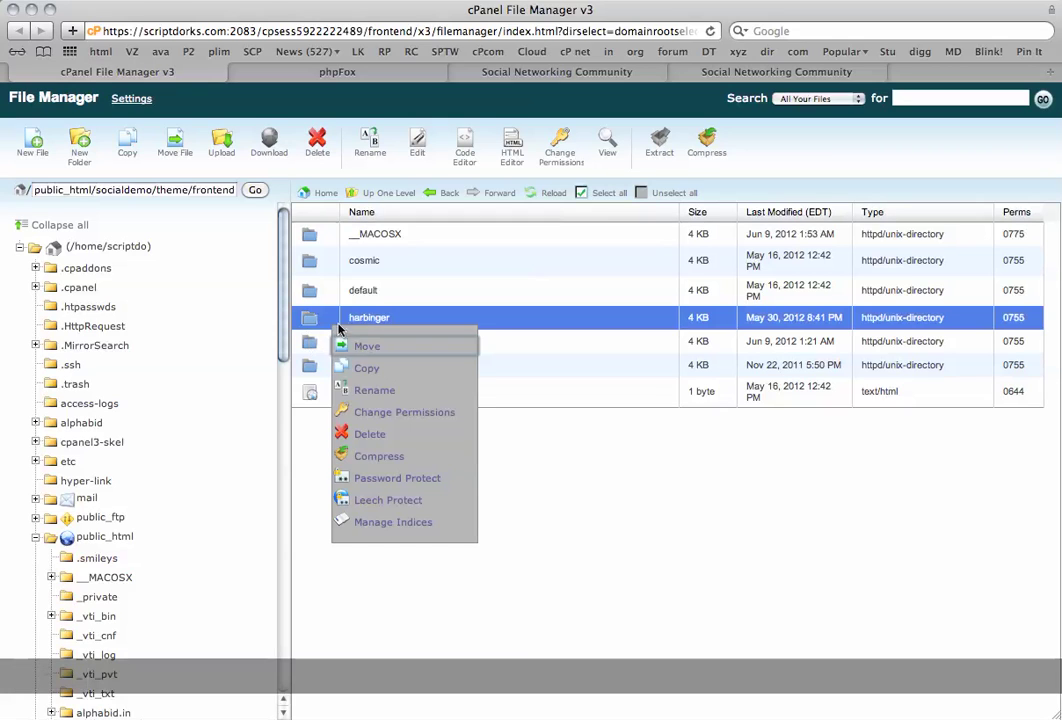
Copy the harbinger folder to /public_html/socialdemo/upload/theme/frontend.
left_click(381, 376)
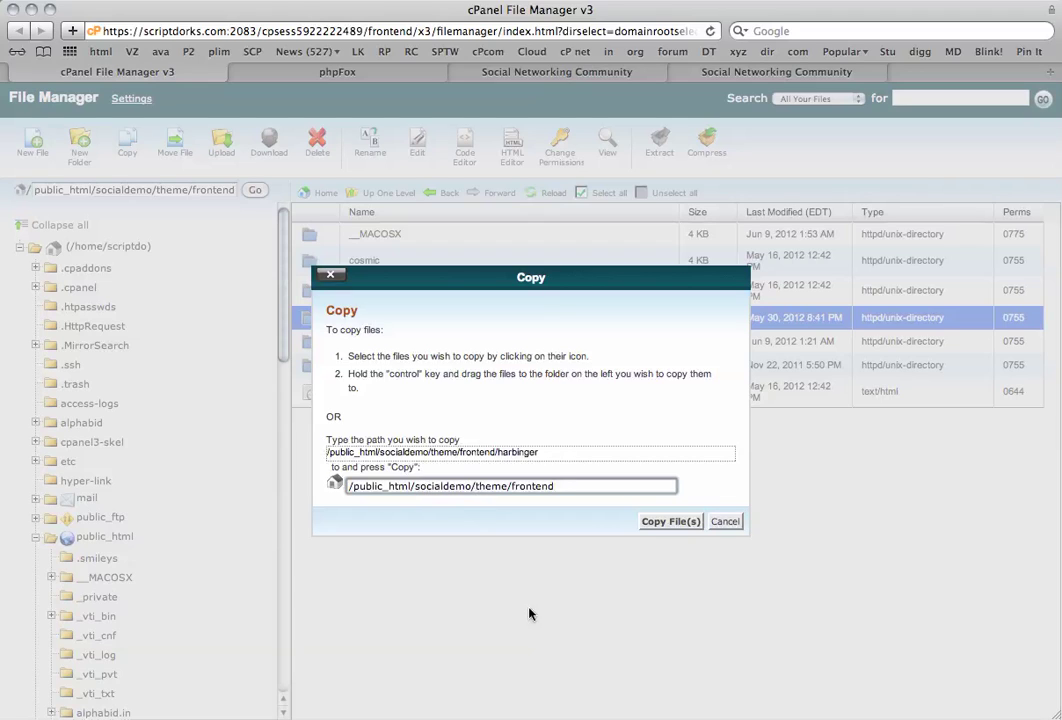
type("upload")
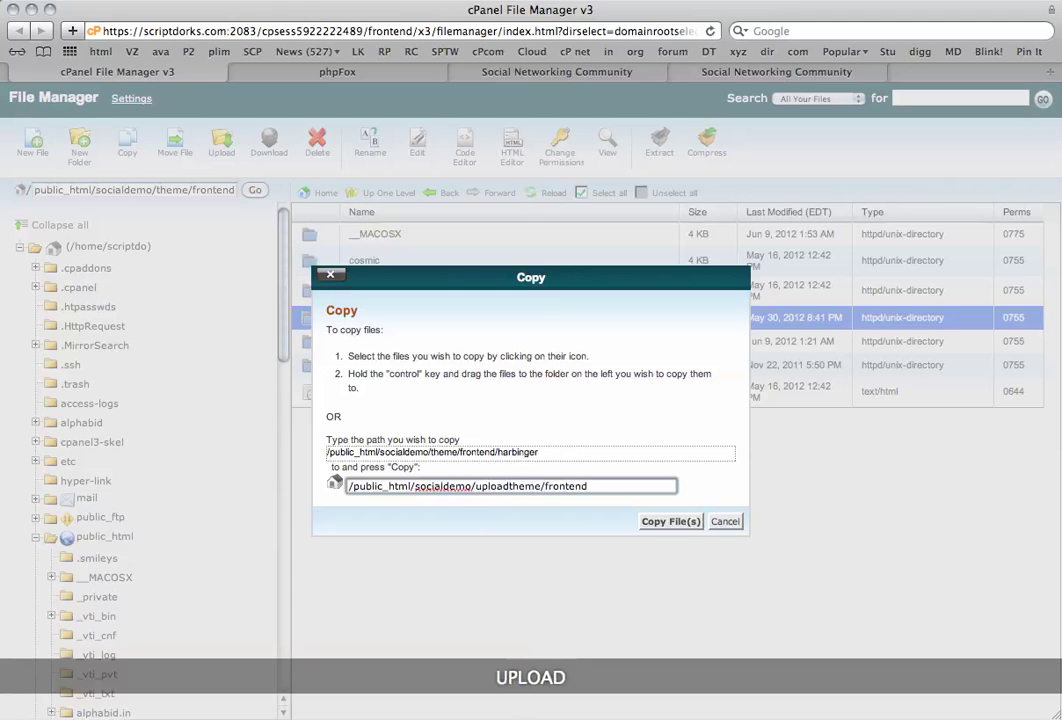
type("/")
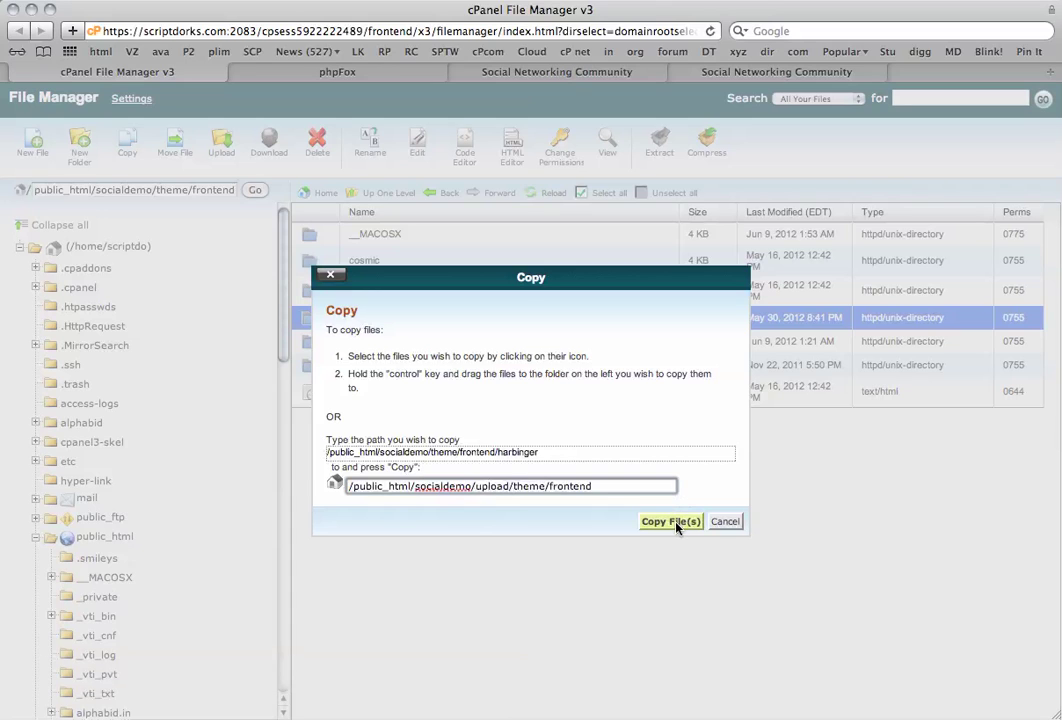
left_click(676, 523)
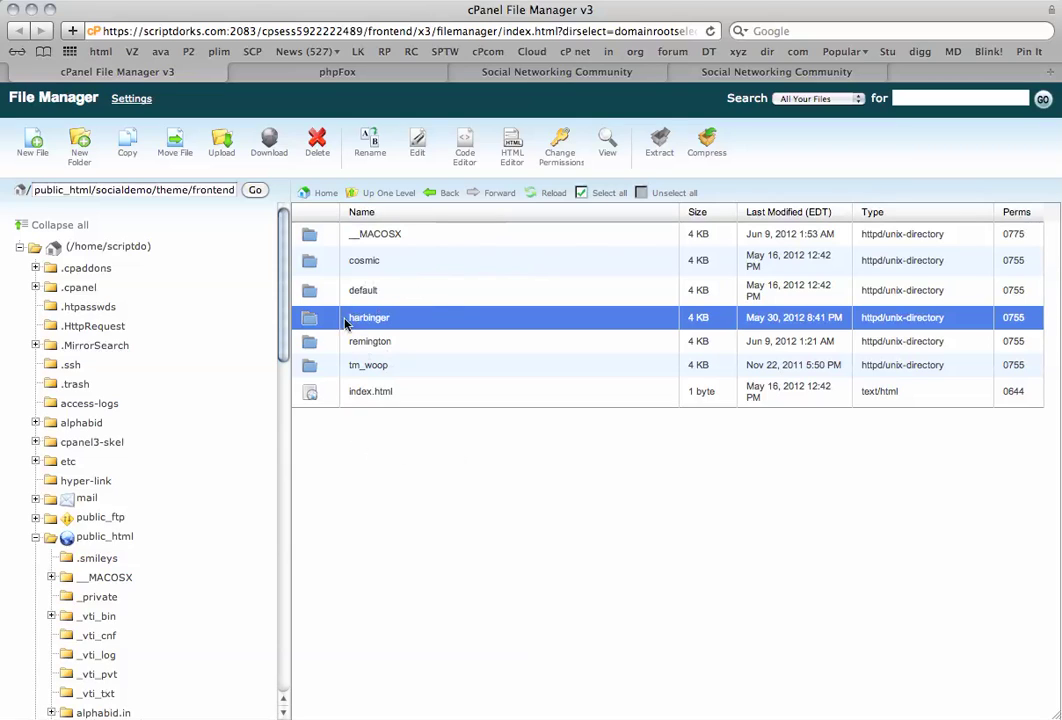
left_click(376, 193)
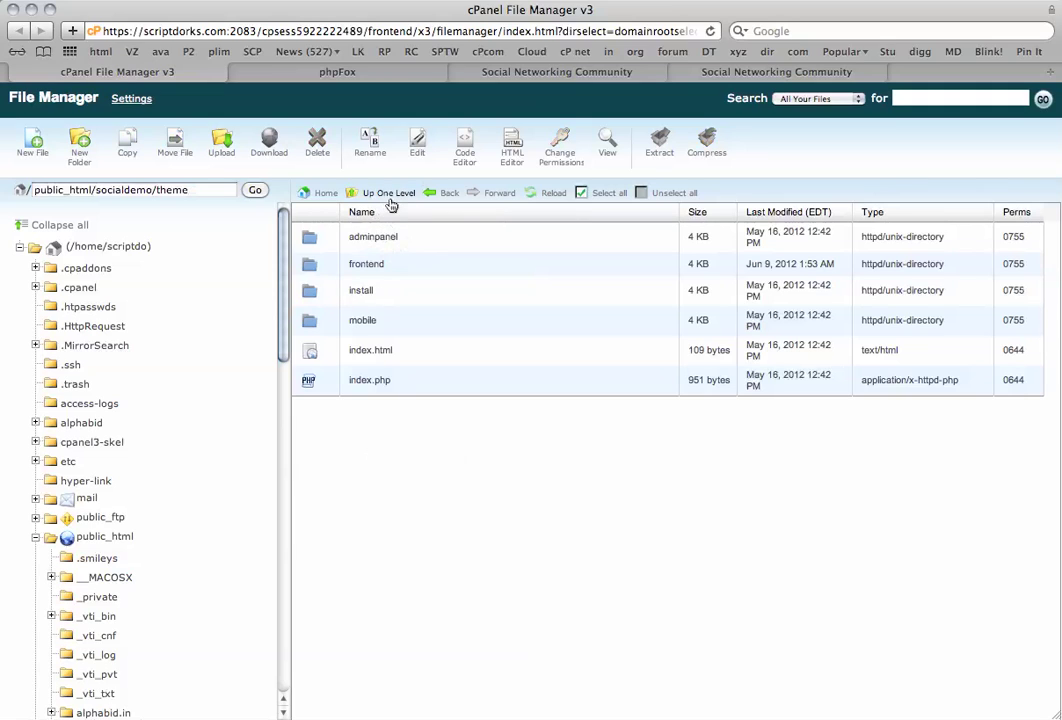
Browse into the module/user/template/default folder of the live site.
left_click(392, 194)
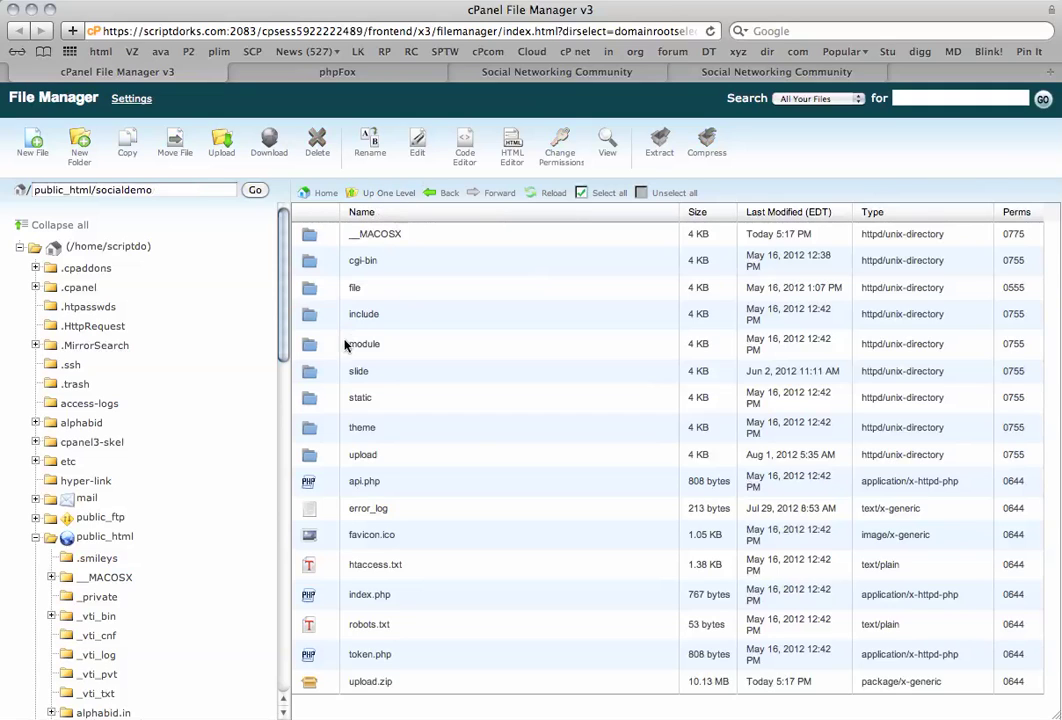
double_click(334, 346)
scroll(340, 330, "down", 10)
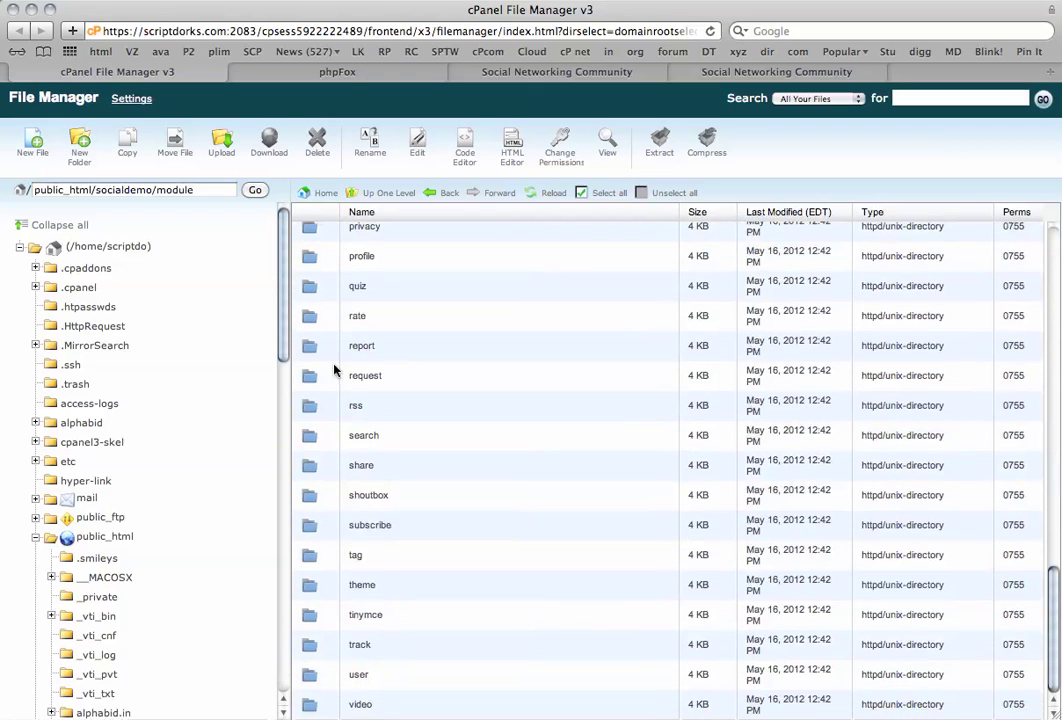
double_click(313, 676)
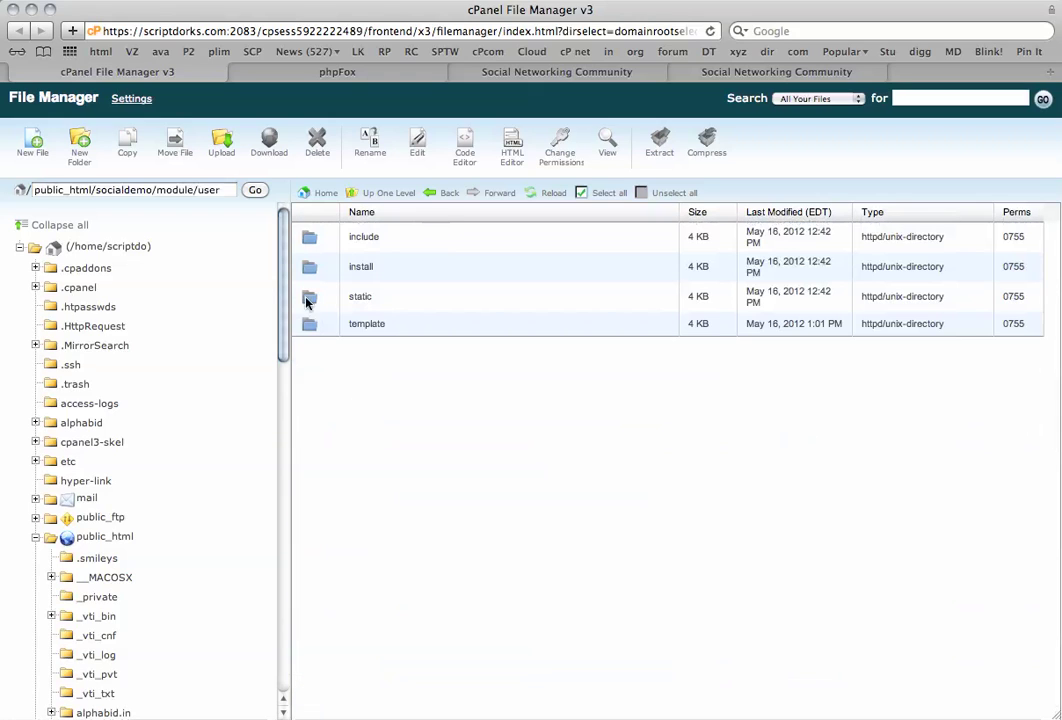
double_click(330, 326)
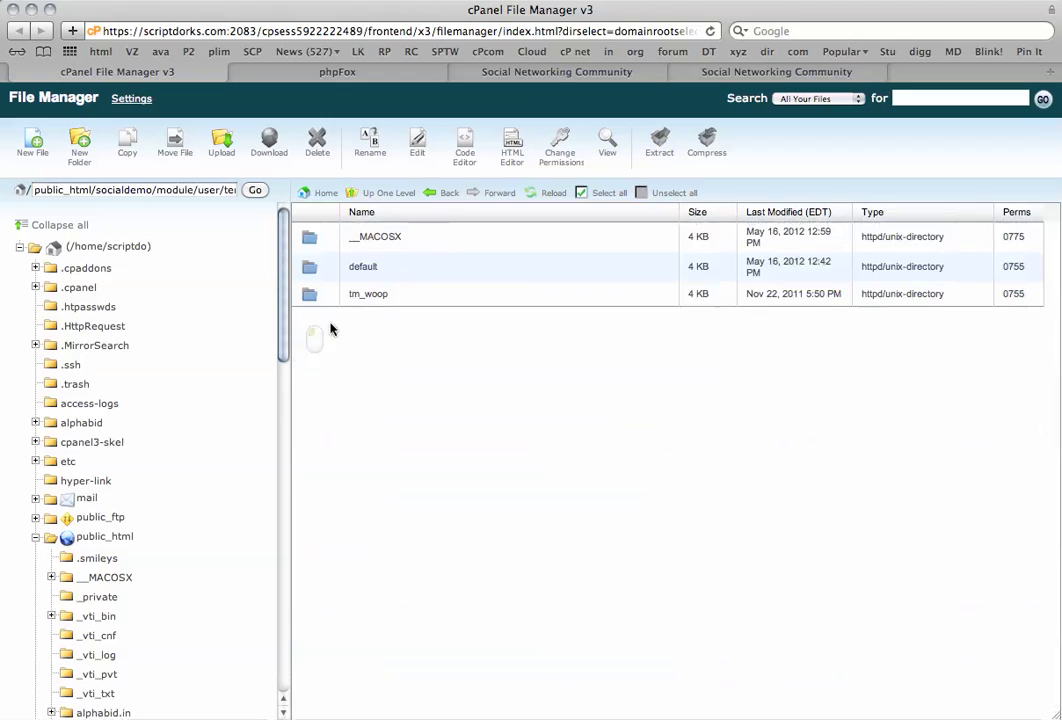
double_click(325, 272)
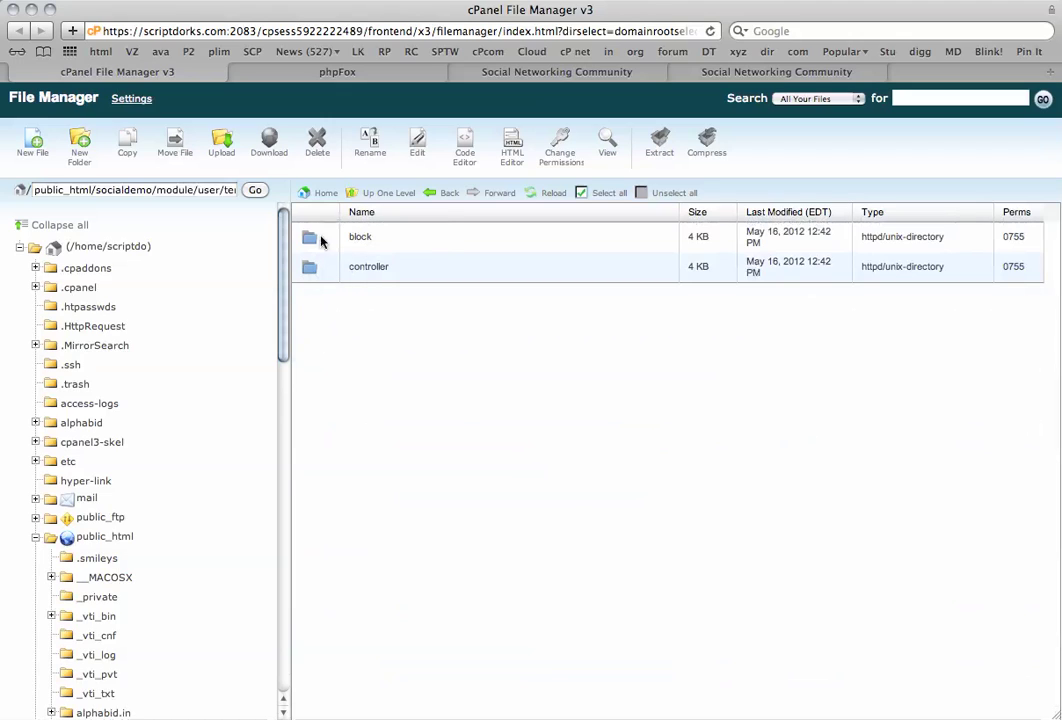
Climb back up to the socialdemo folder and select the file folder.
left_click(375, 193)
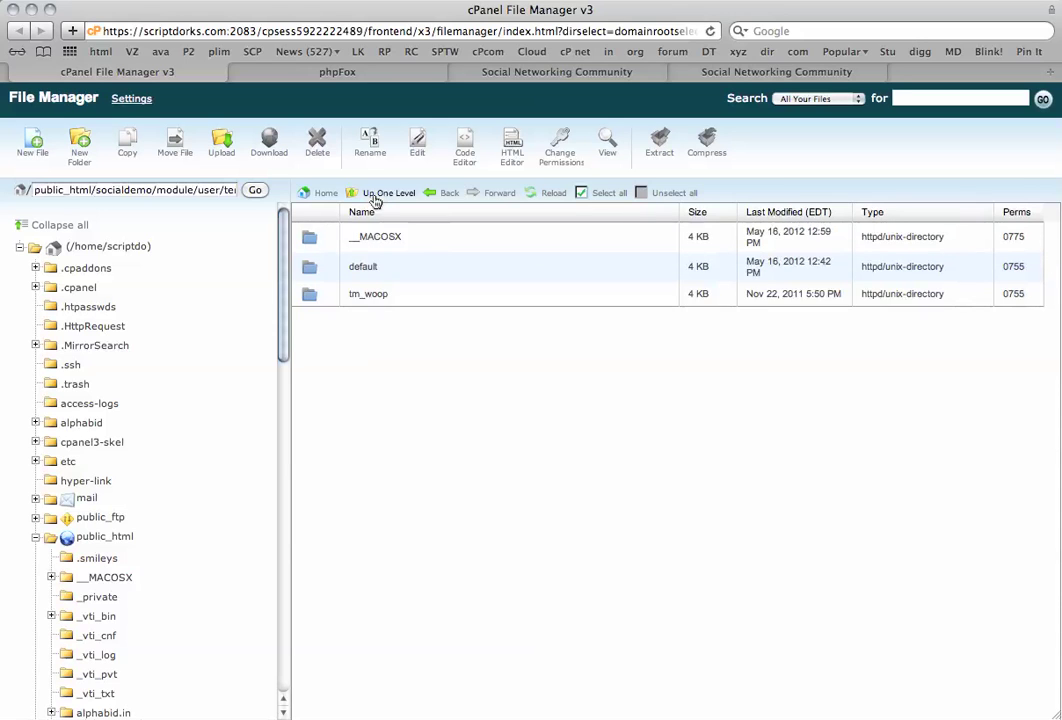
left_click(375, 194)
left_click(375, 194)
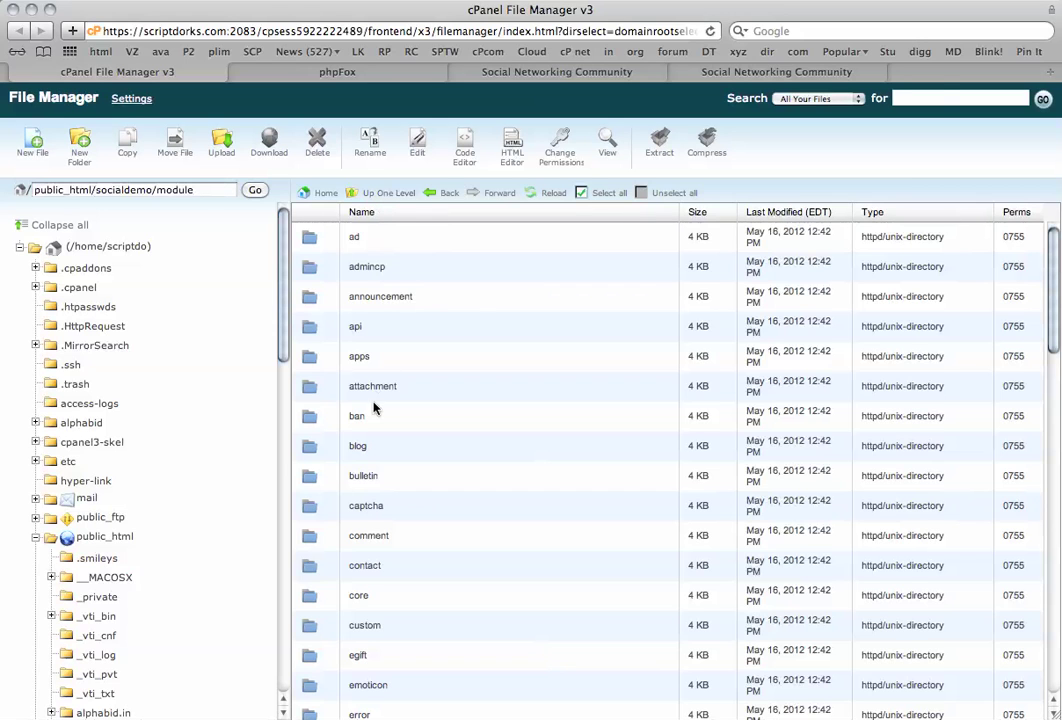
scroll(374, 407, "down", 5)
scroll(374, 407, "up", 2)
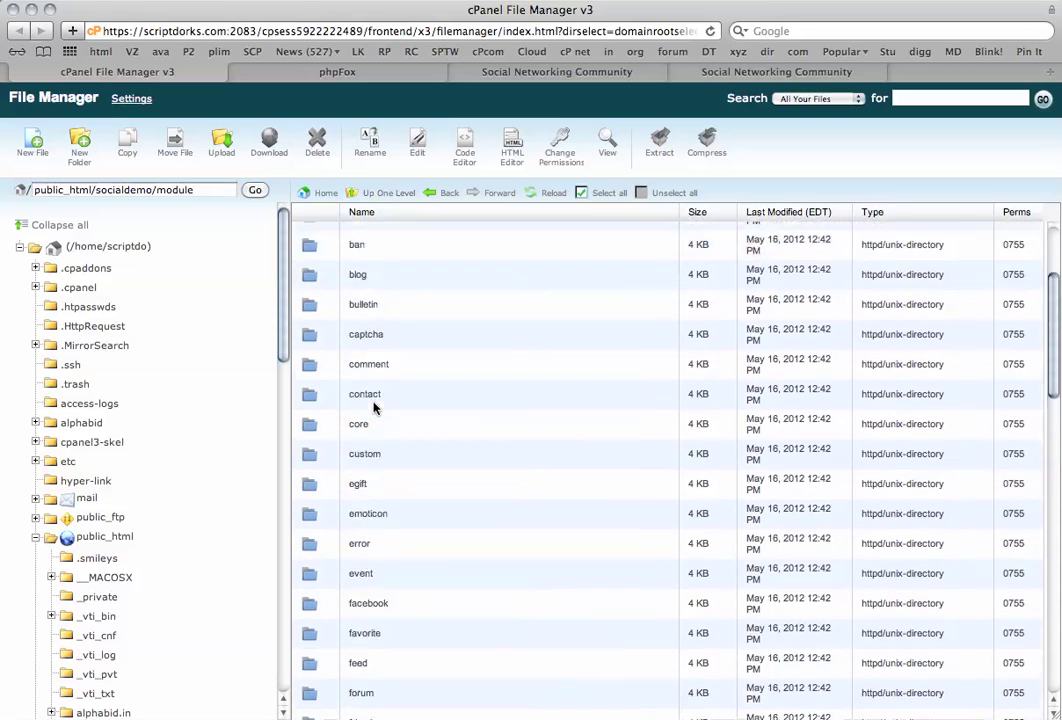
scroll(374, 407, "up", 3)
left_click(375, 194)
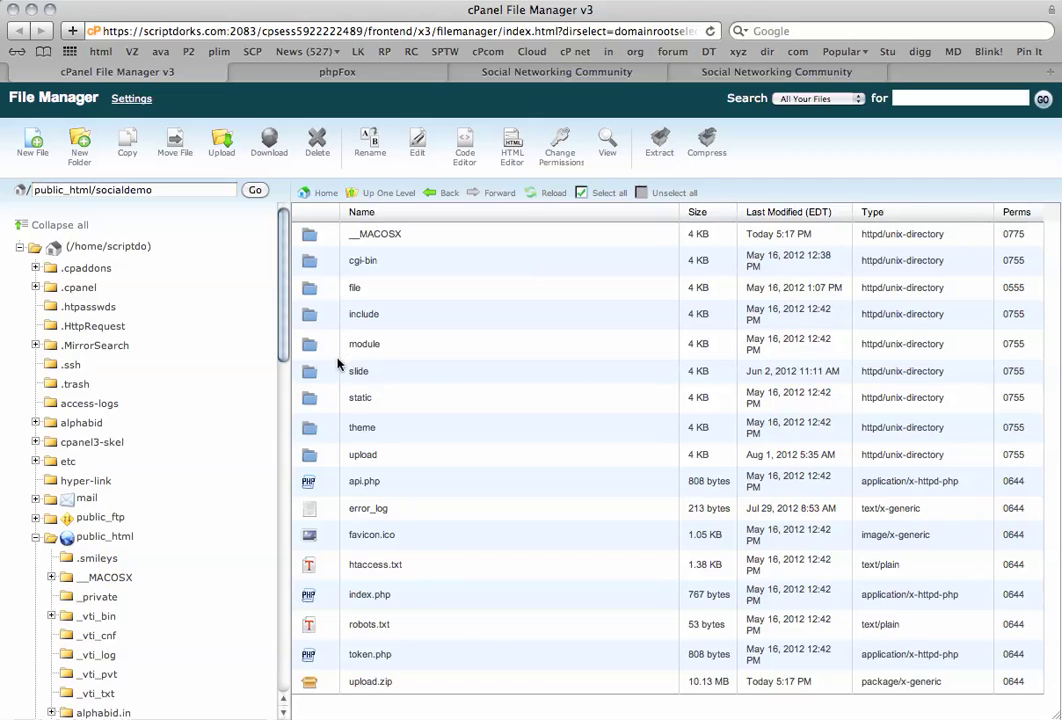
left_click(325, 290)
Compress the file folder as a Zip Archive into file.zip and close the results.
right_click(324, 292)
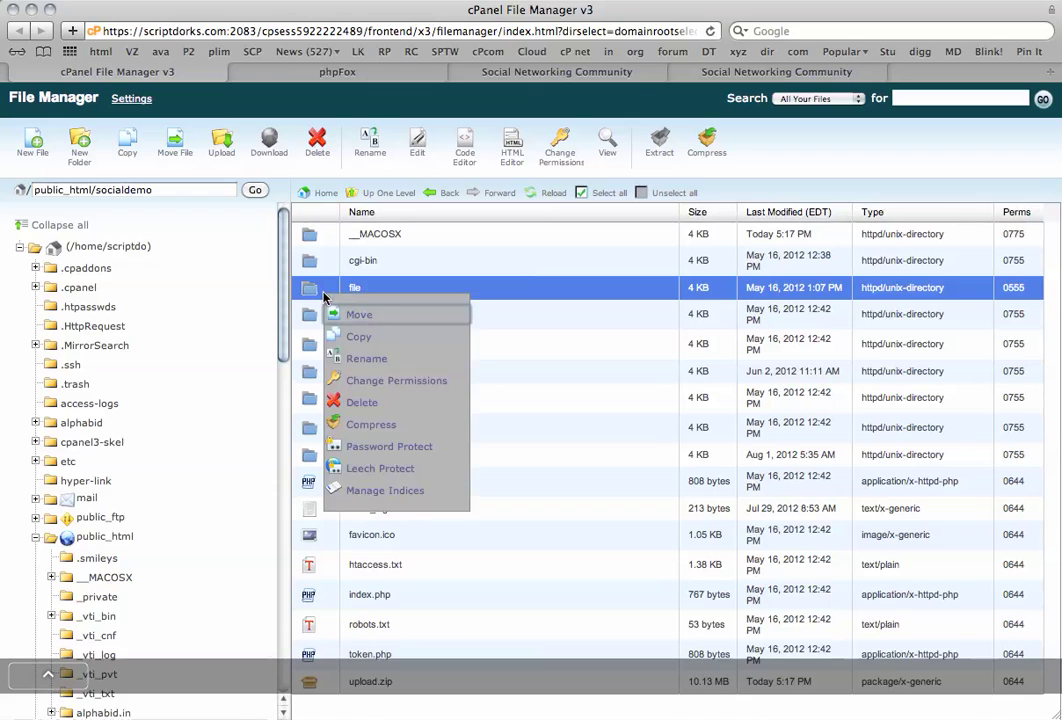
left_click(360, 424)
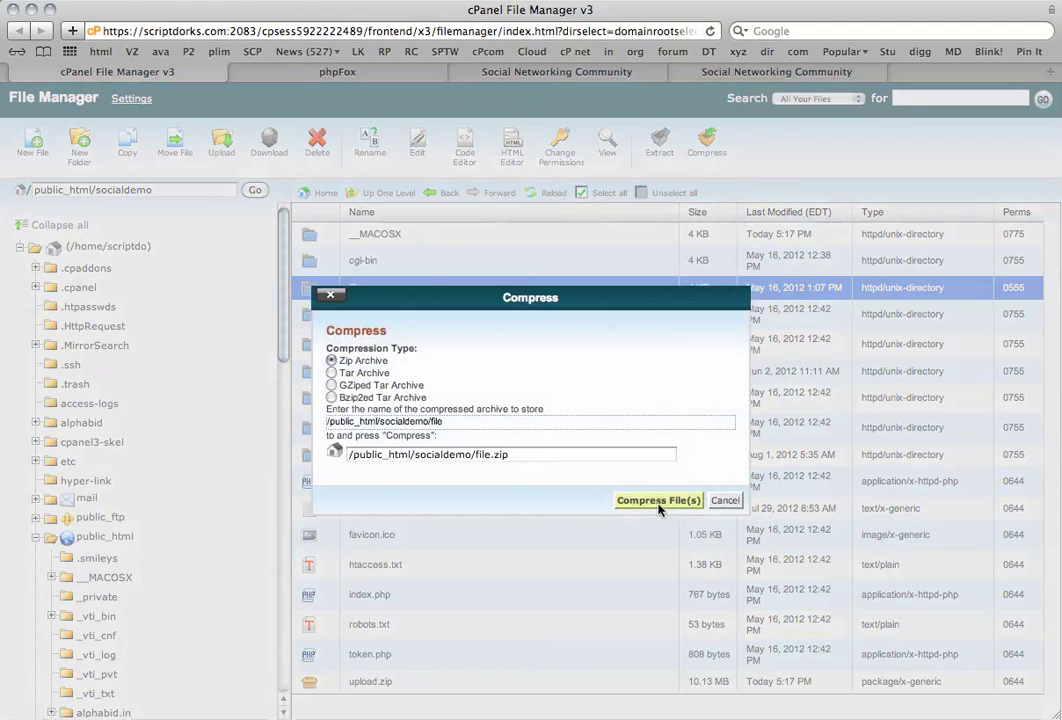
left_click(660, 501)
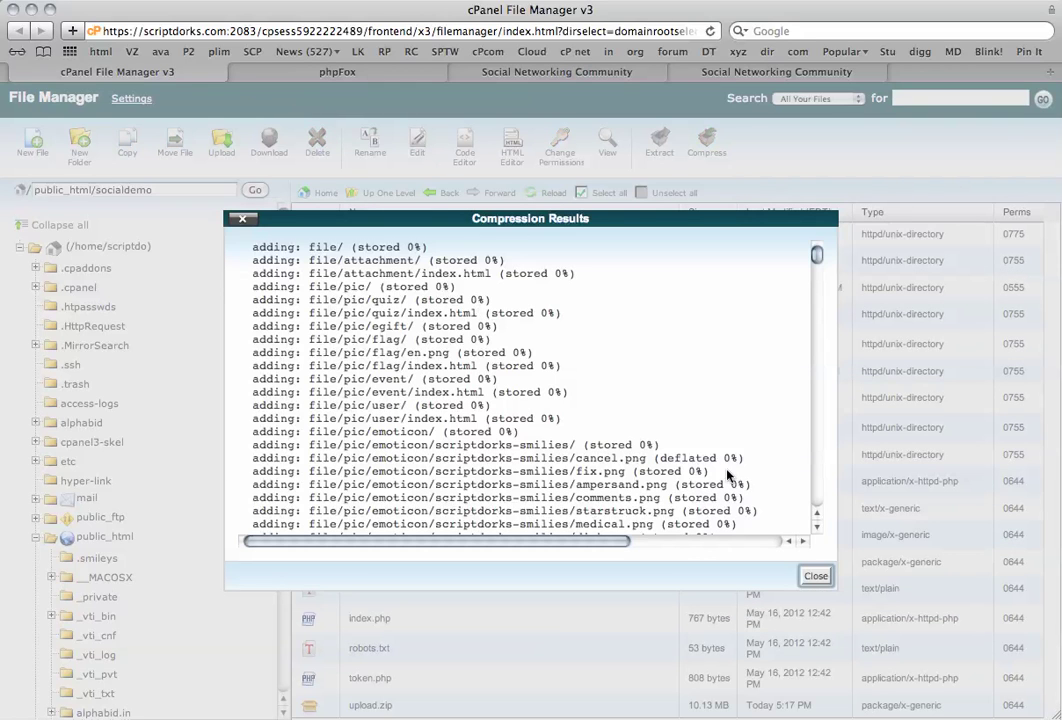
left_click(815, 576)
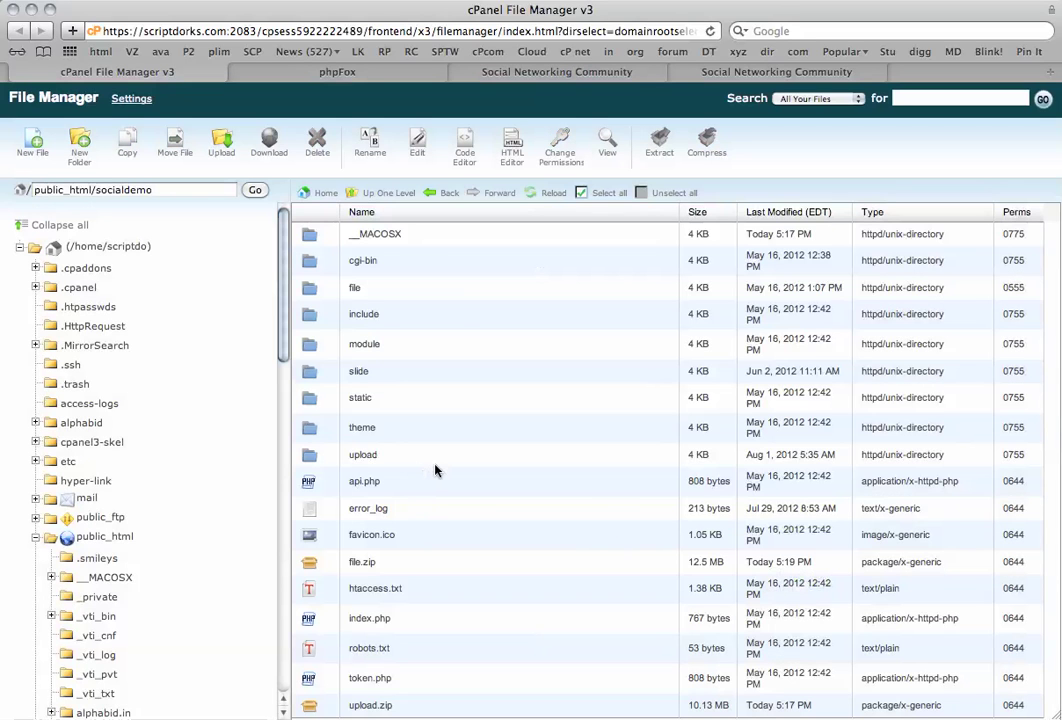
left_click(338, 72)
scroll(503, 289, "down", 1)
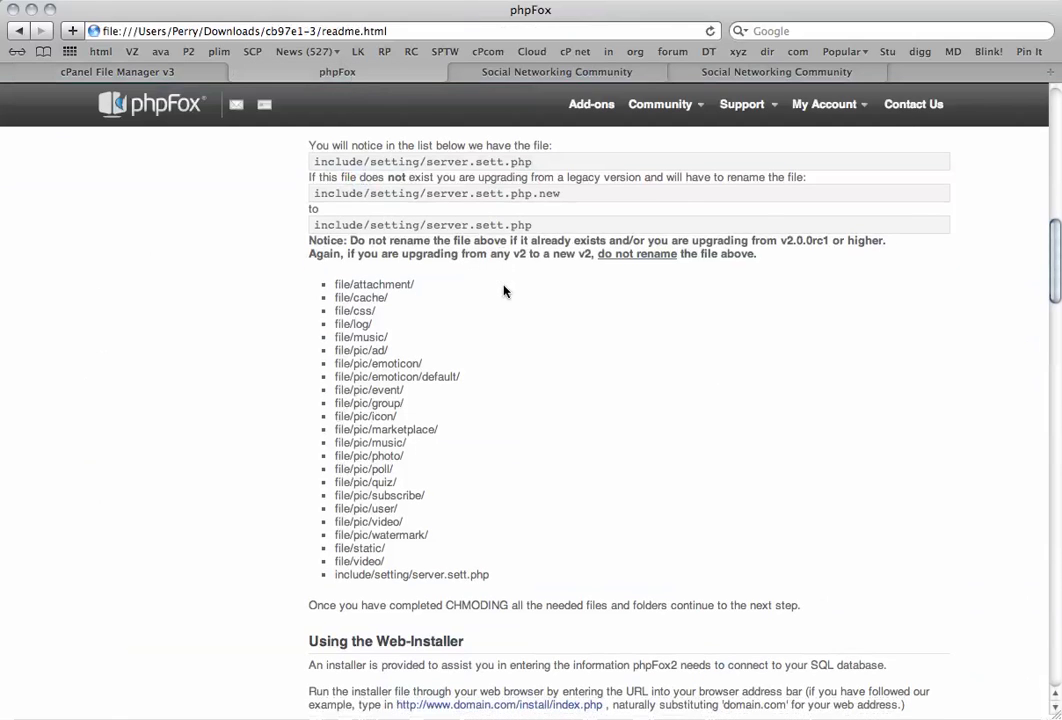
scroll(503, 289, "up", 1)
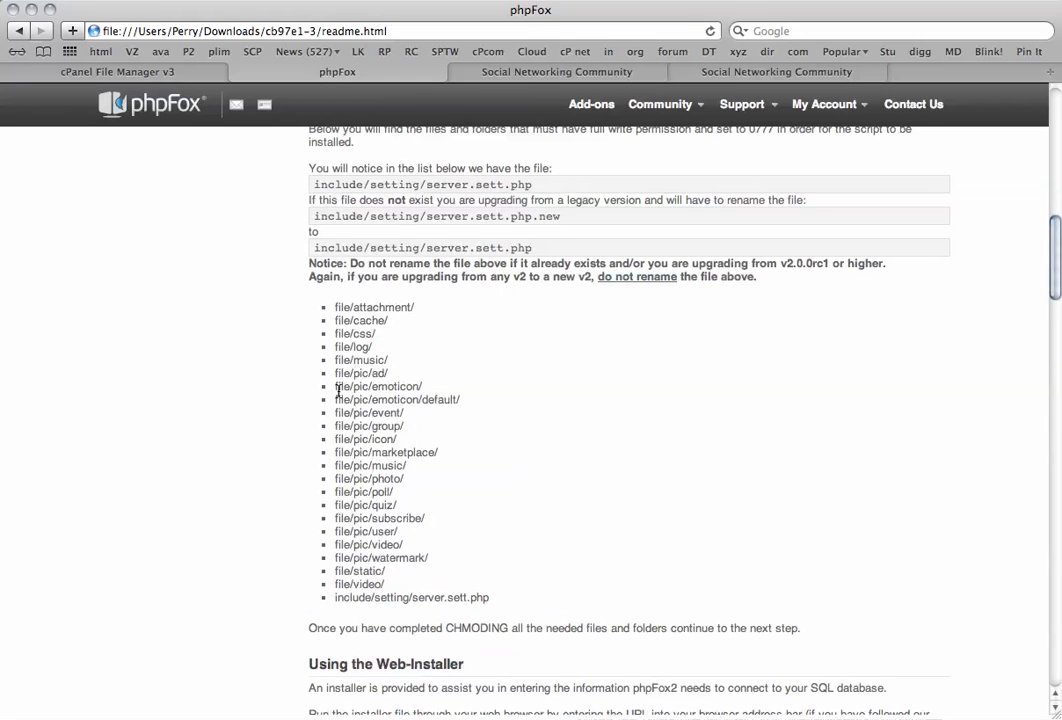
scroll(339, 385, "down", 2)
scroll(339, 391, "up", 4)
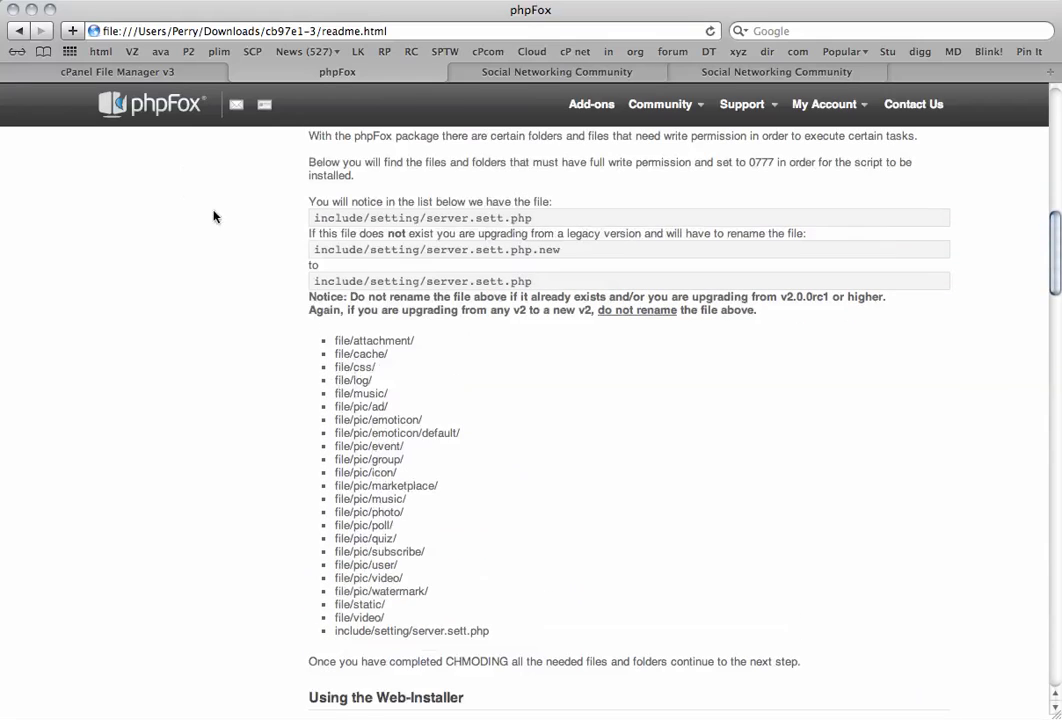
left_click(166, 77)
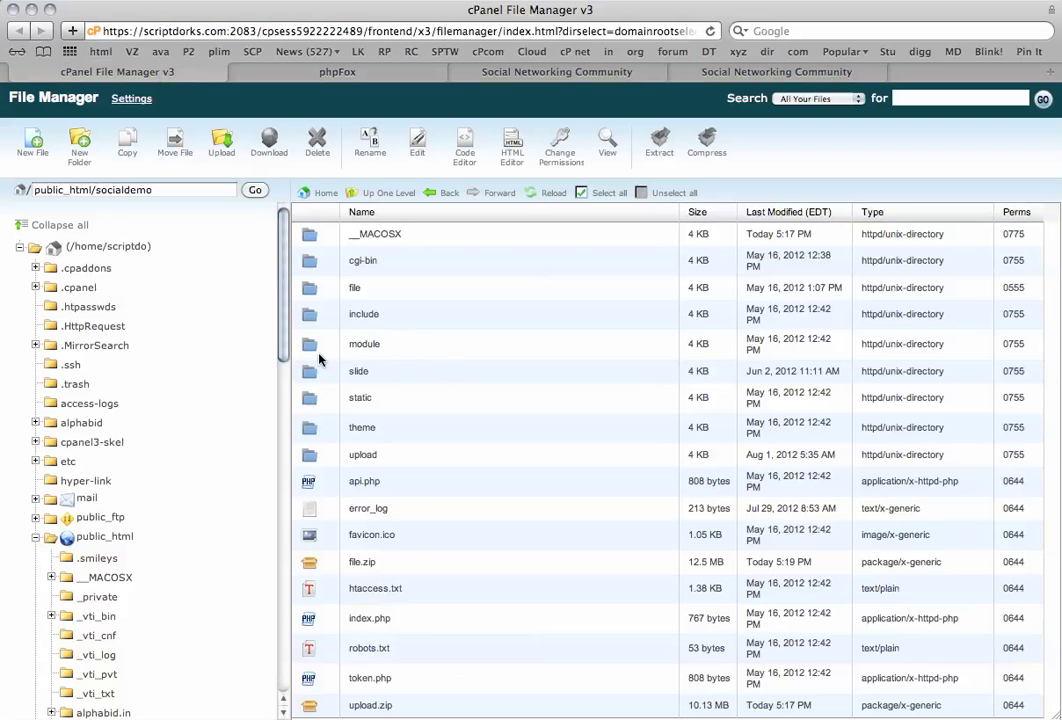
Copy include/setting/server.sett.php to socialdemo/upload/include/setting, then return to the include folder.
double_click(330, 320)
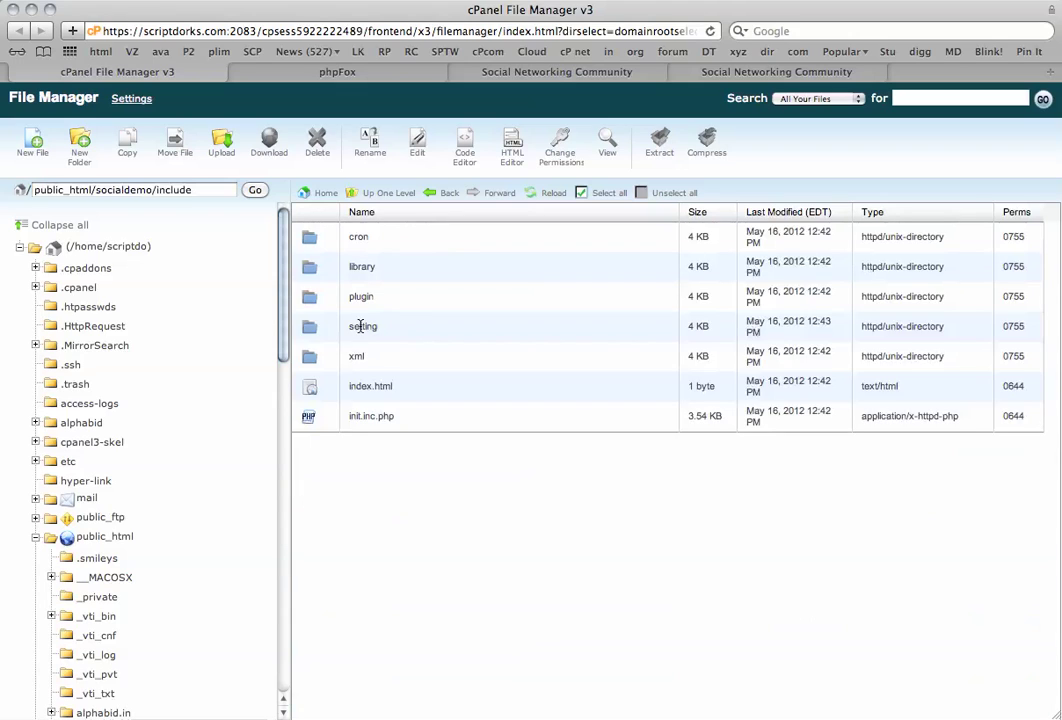
double_click(314, 330)
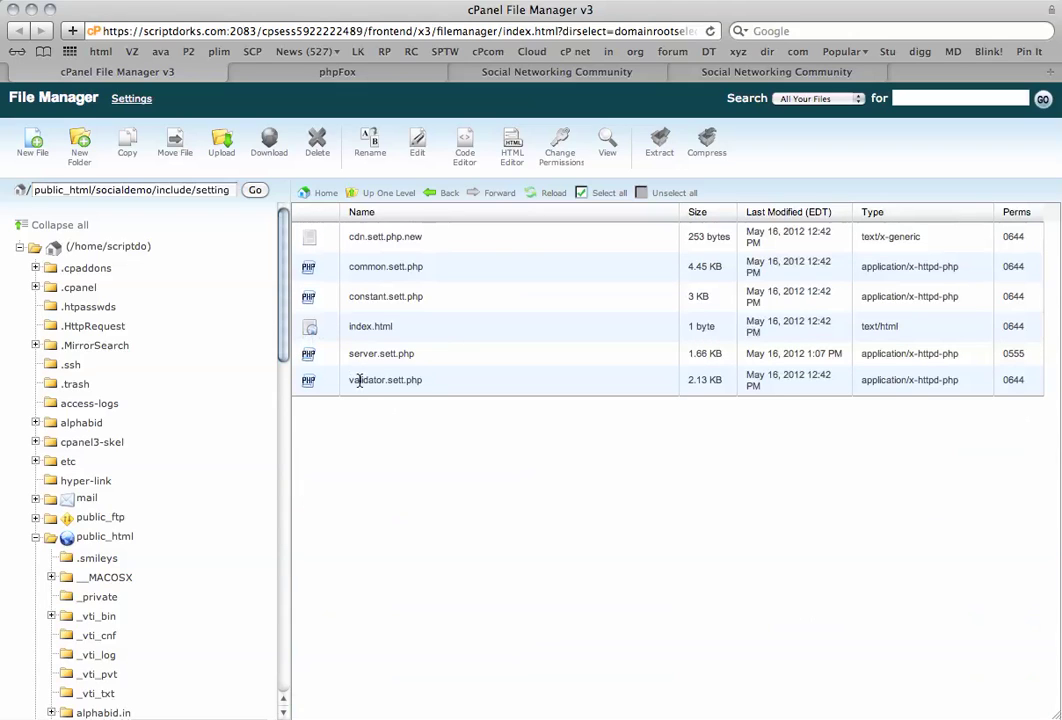
left_click(322, 357)
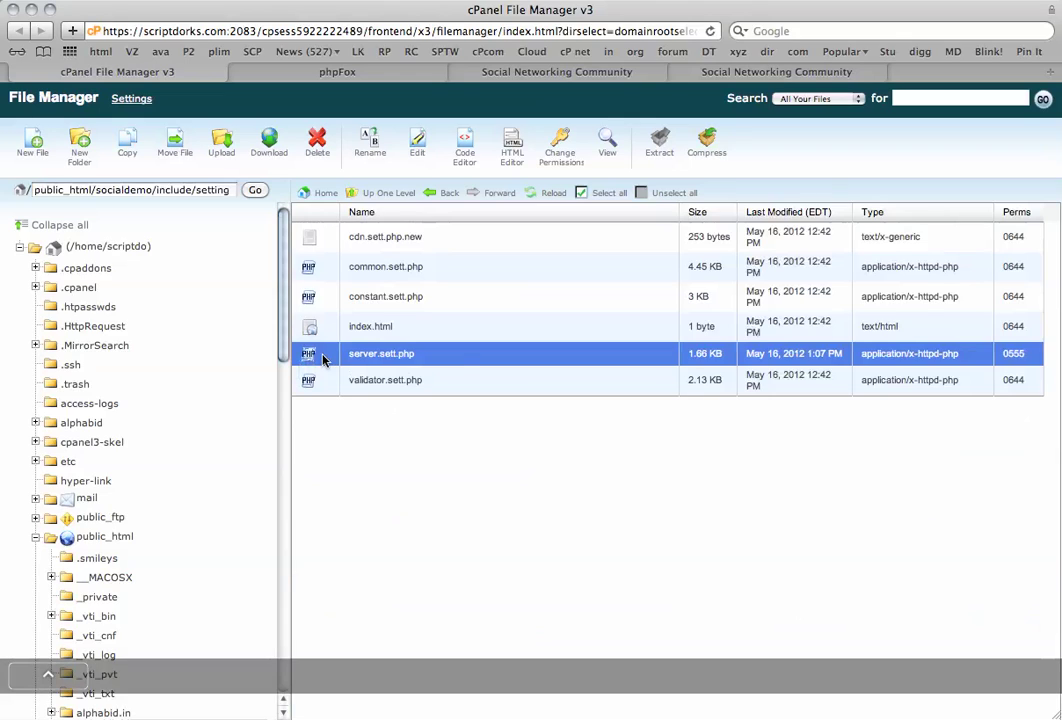
right_click(322, 358)
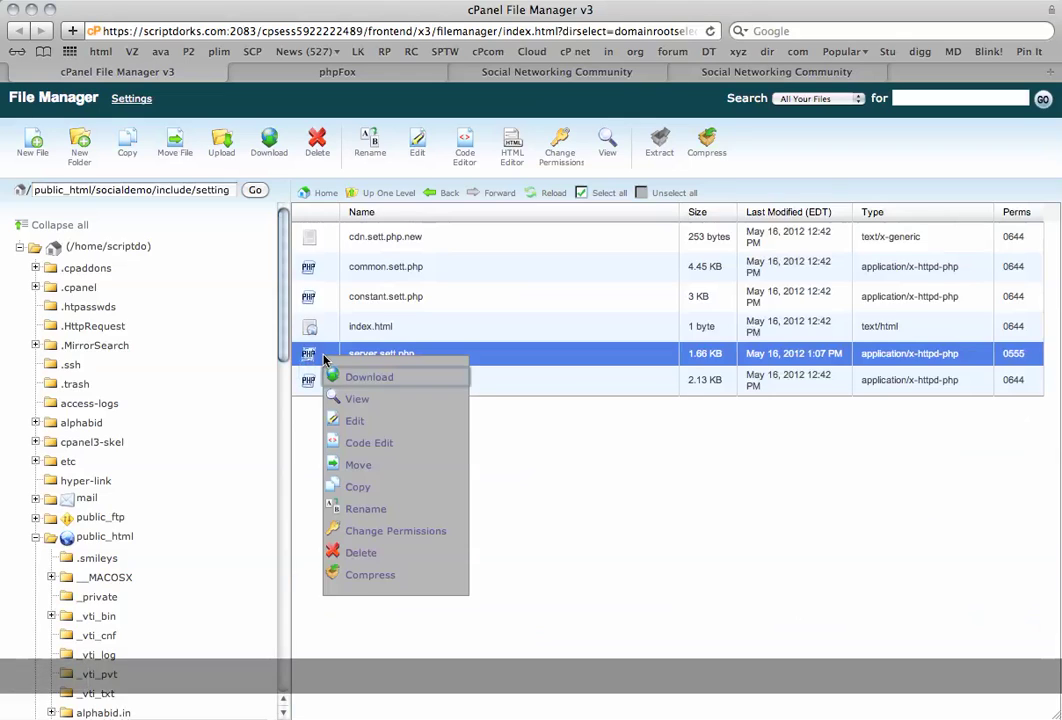
left_click(358, 487)
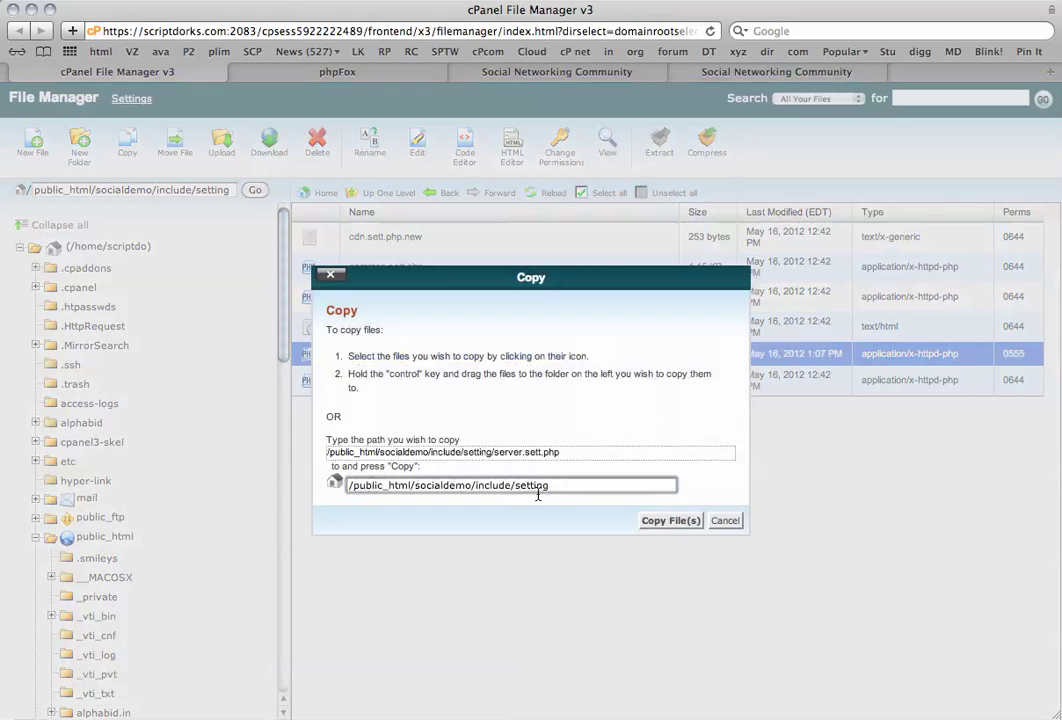
left_click(474, 489)
type("upload/")
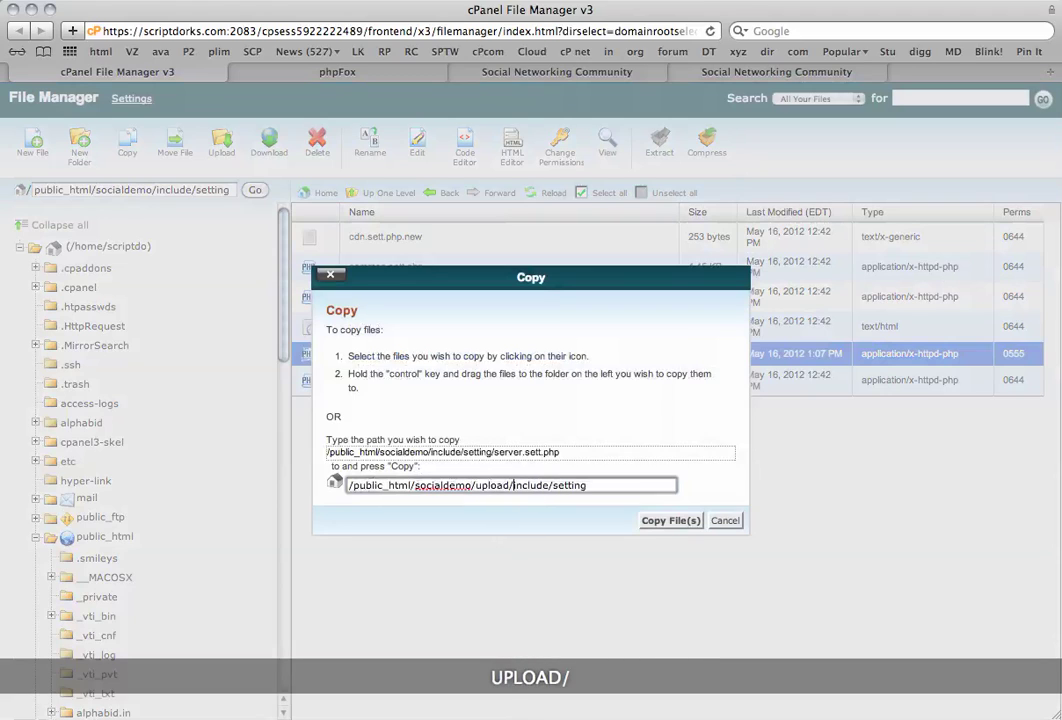
left_click(668, 521)
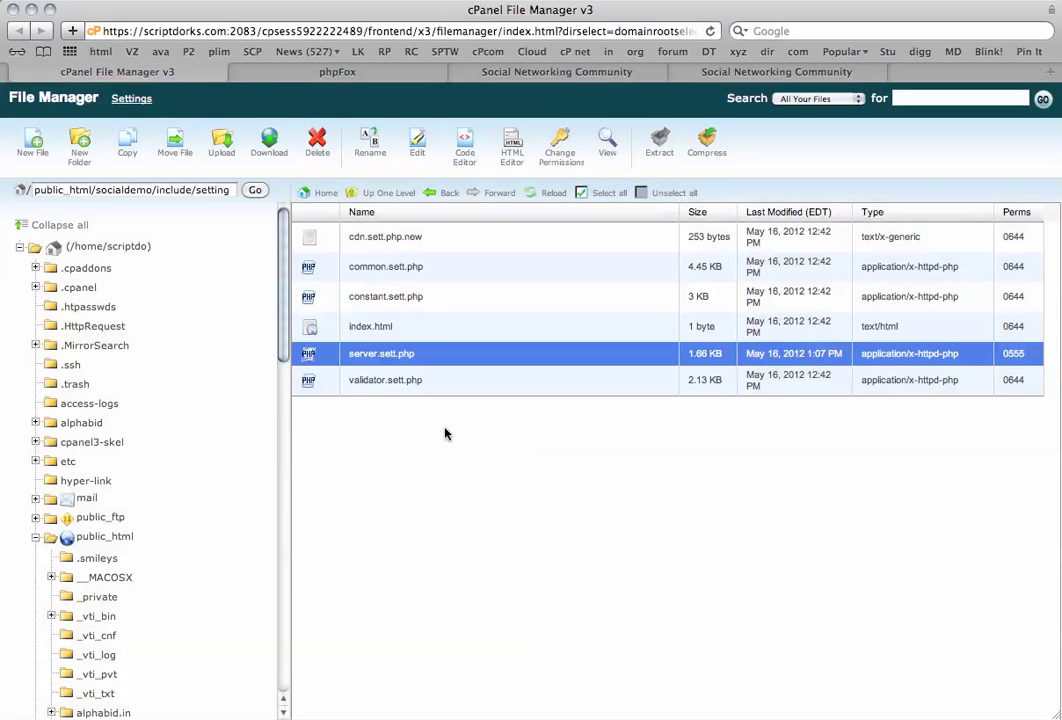
left_click(382, 198)
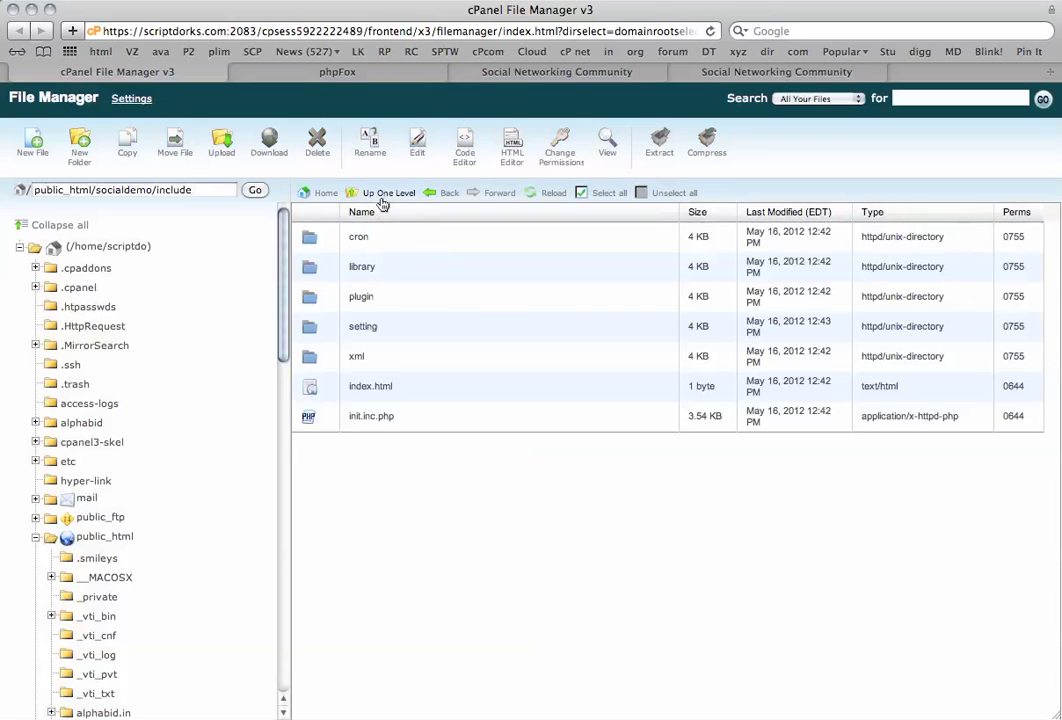
Browse upload's theme/frontend/harbinger folder, then return up to the upload folder.
left_click(382, 195)
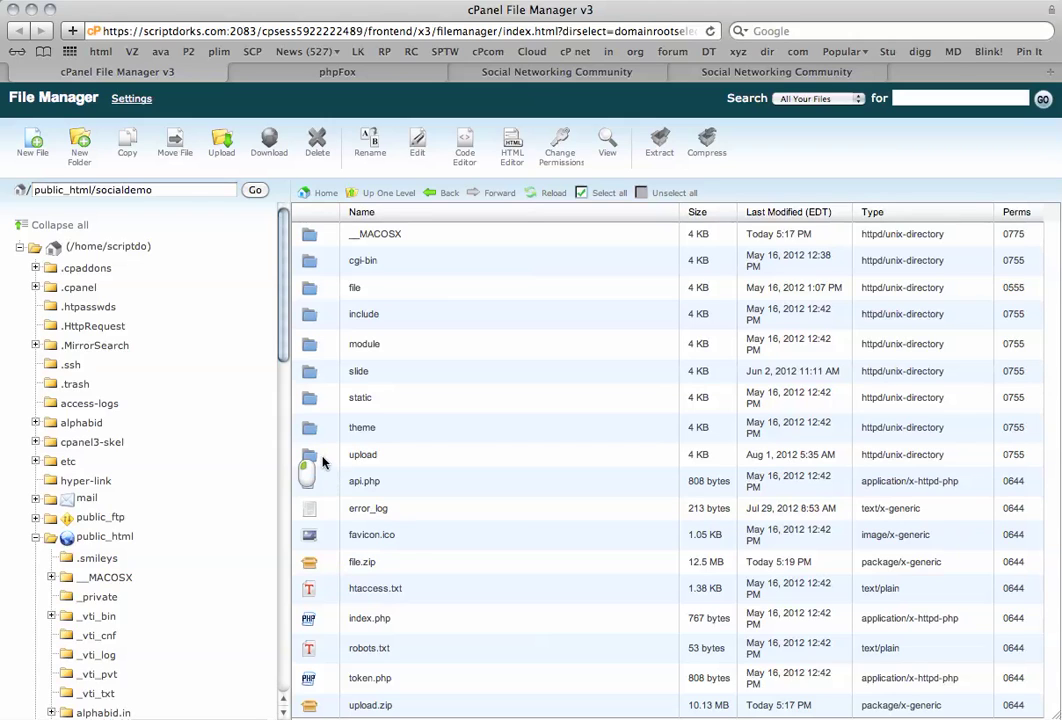
double_click(322, 458)
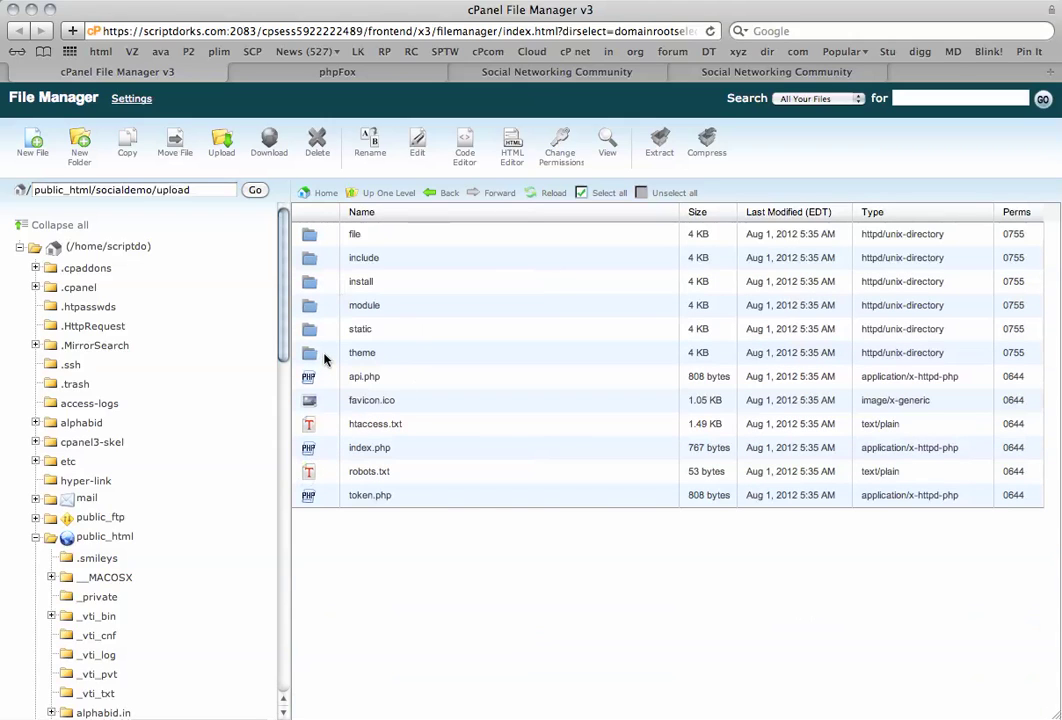
double_click(322, 355)
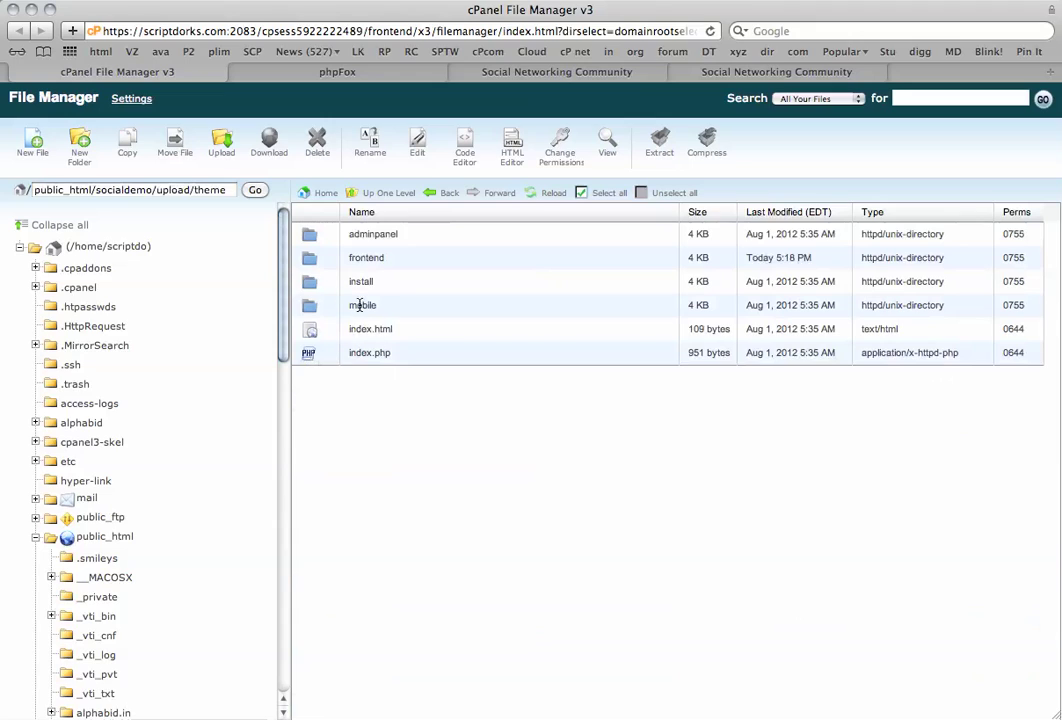
double_click(334, 259)
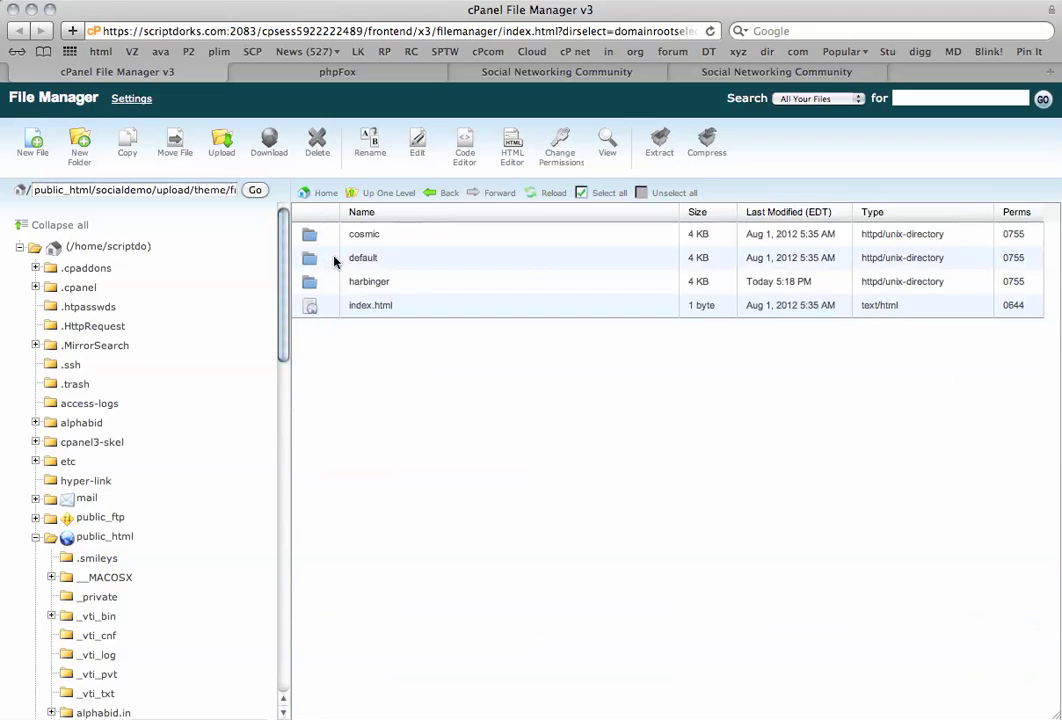
double_click(338, 281)
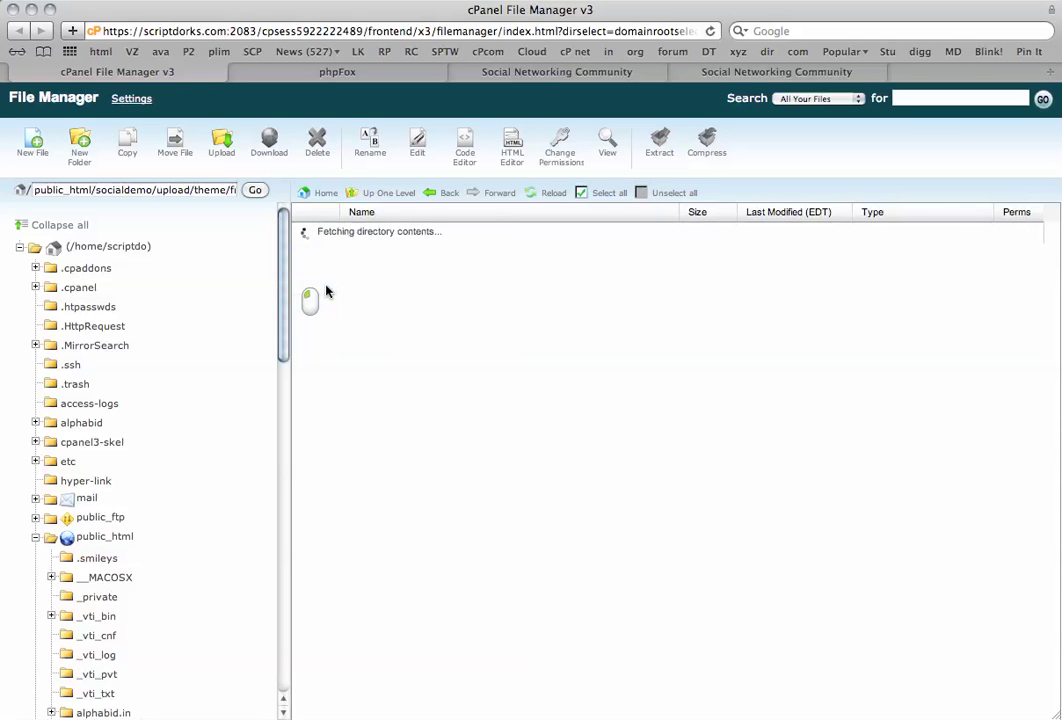
left_click(377, 193)
left_click(382, 193)
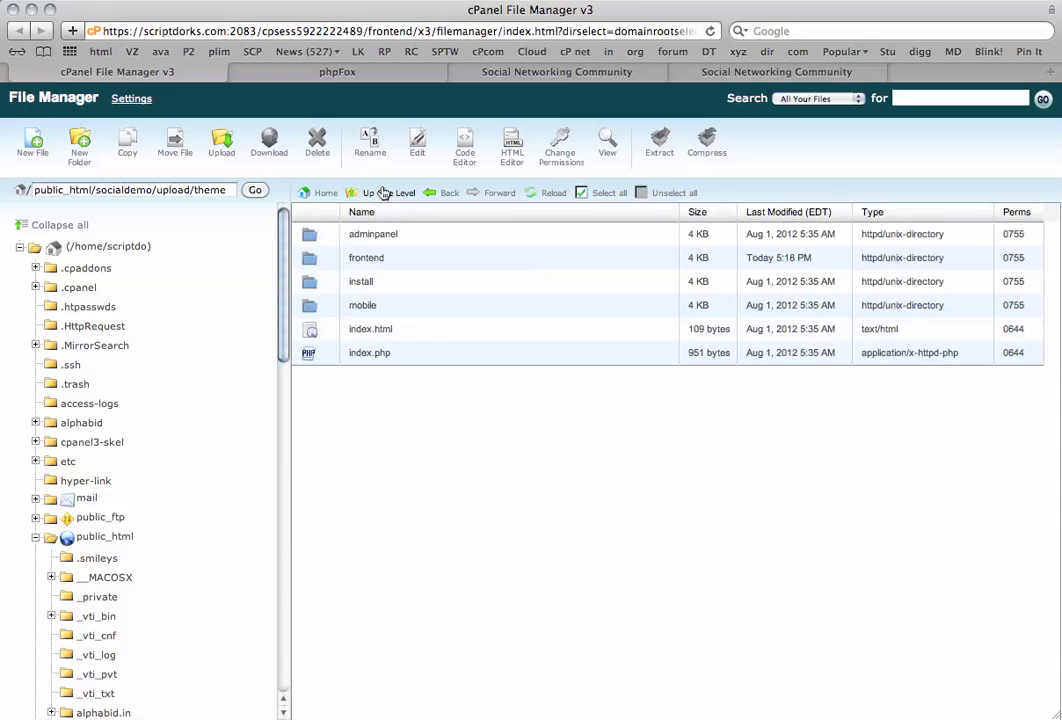
left_click(382, 193)
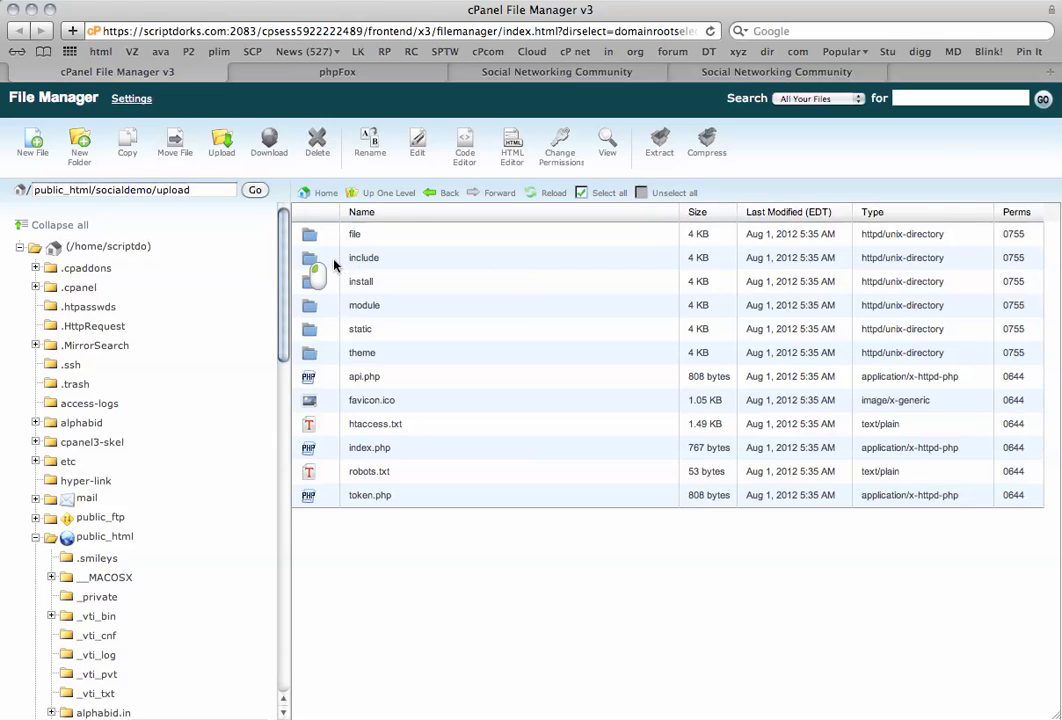
Check the copied server.sett.php in upload/include/setting, then climb back to socialdemo.
double_click(335, 259)
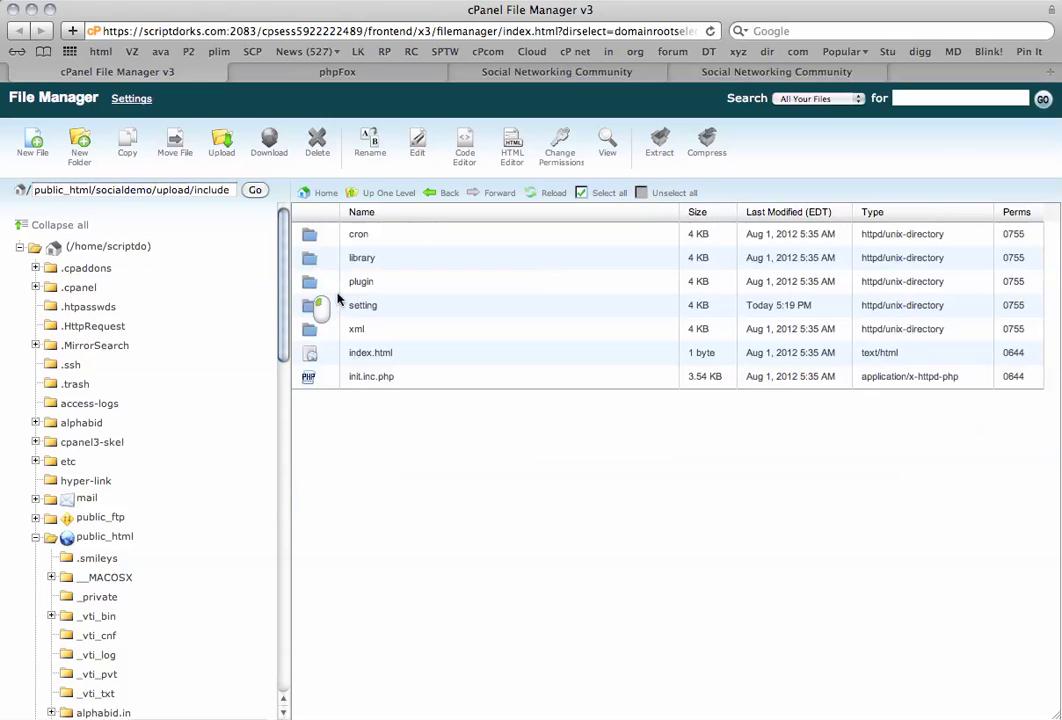
double_click(340, 303)
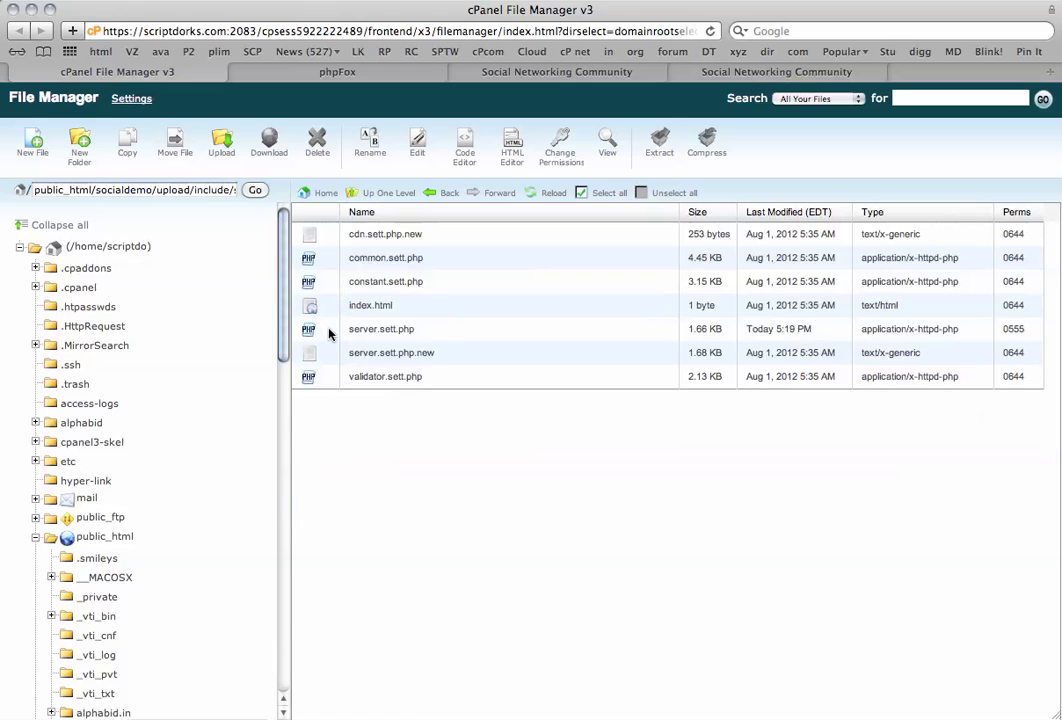
left_click(331, 330)
right_click(331, 331)
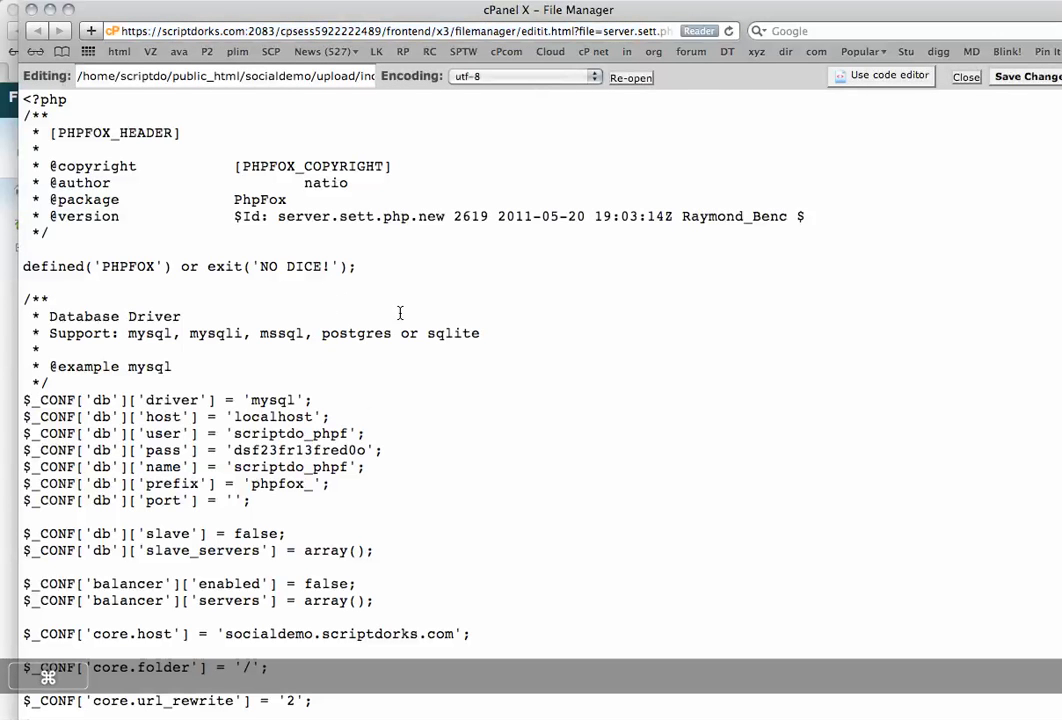
key("super+w")
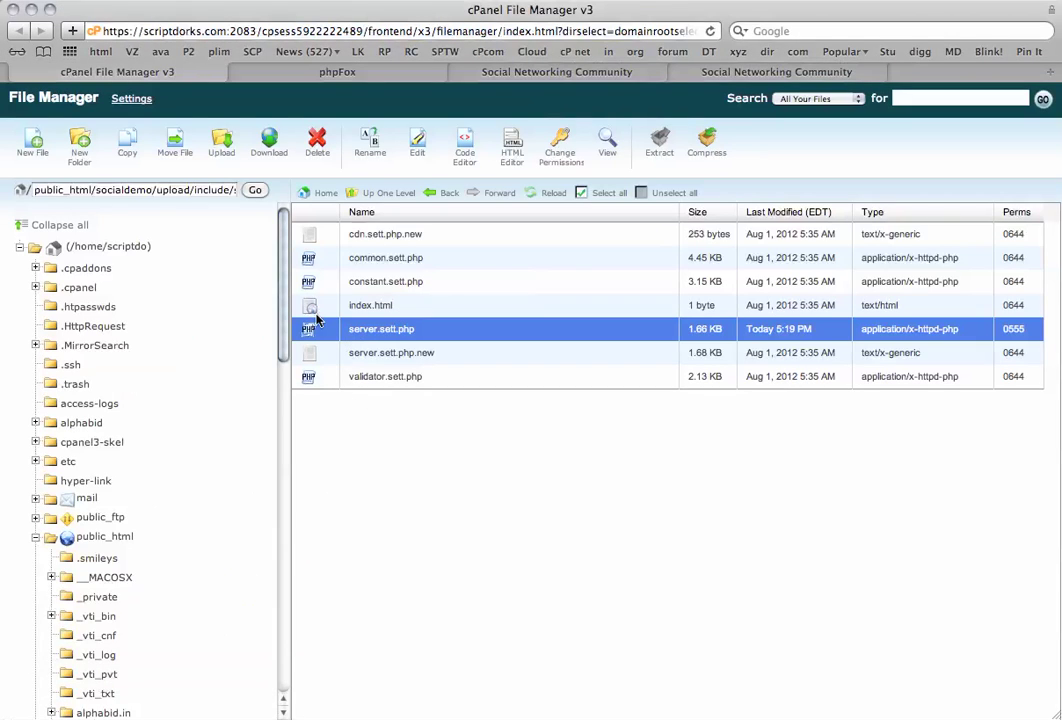
left_click(376, 195)
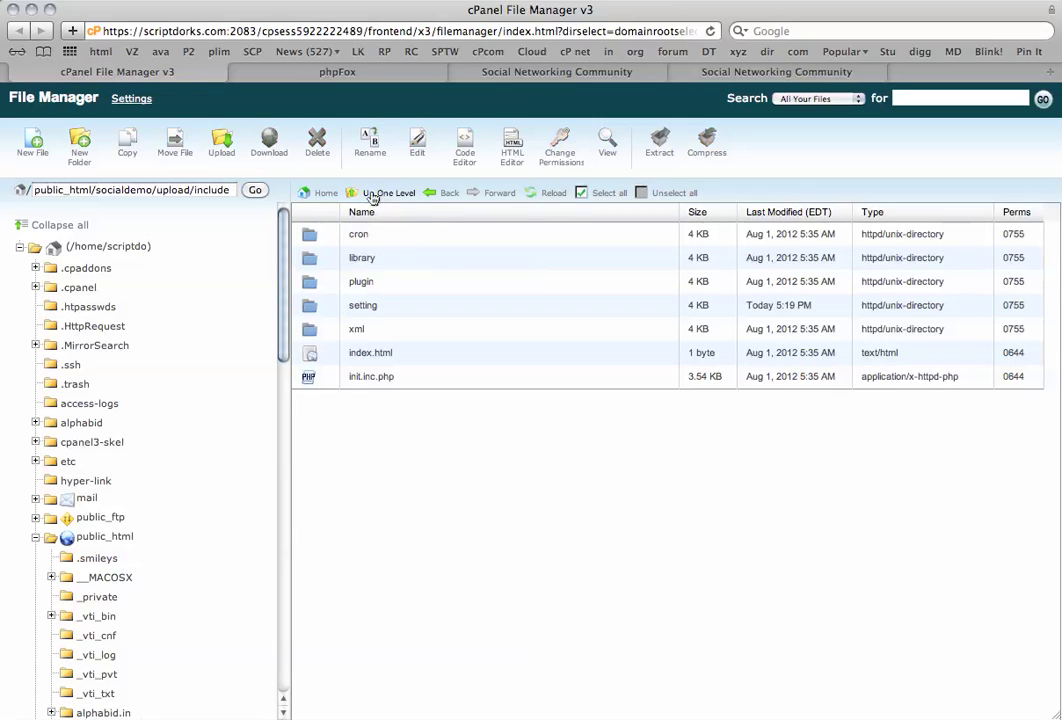
left_click(374, 195)
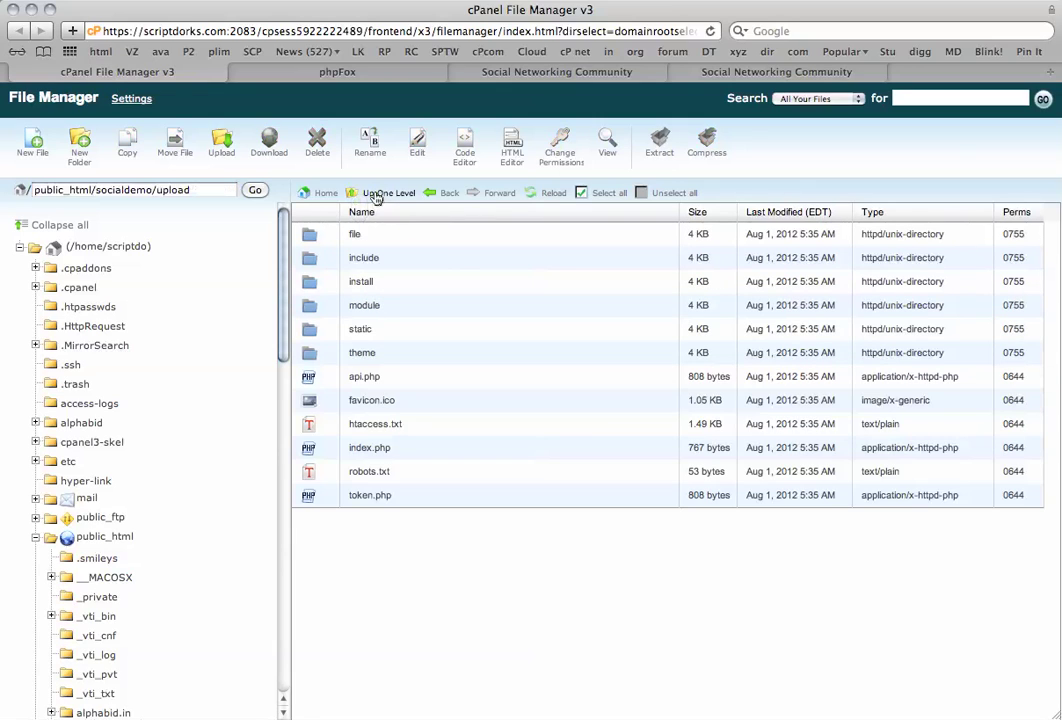
left_click(376, 195)
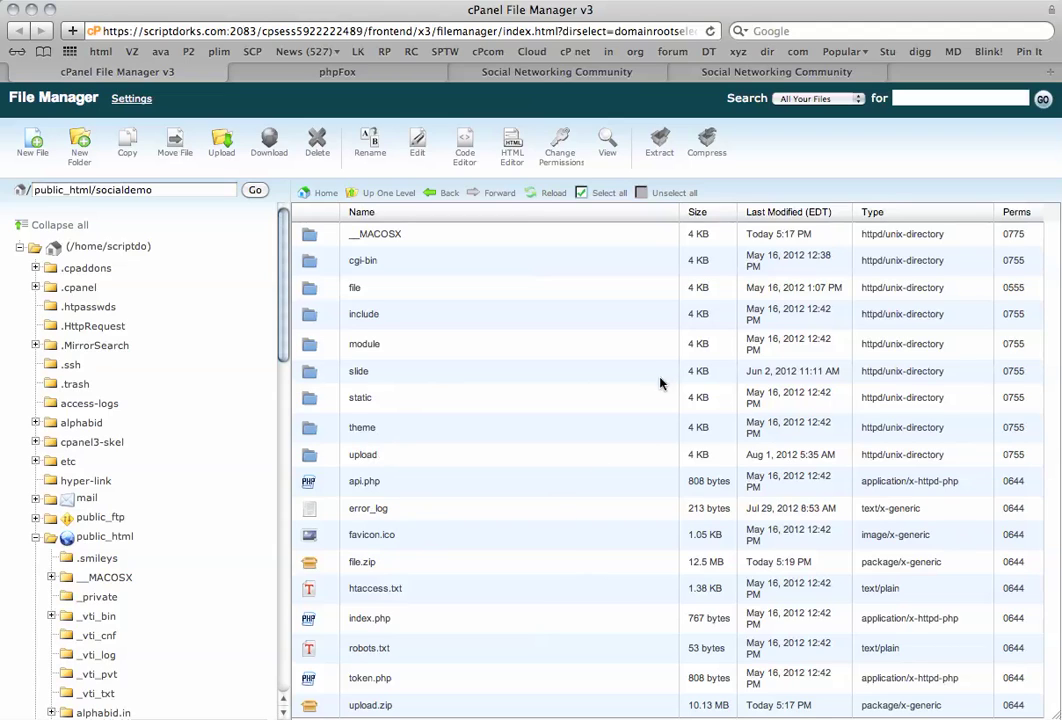
Log in to the Harbinger site as admin, view AdminCP, then return to readme and file manager.
left_click(618, 73)
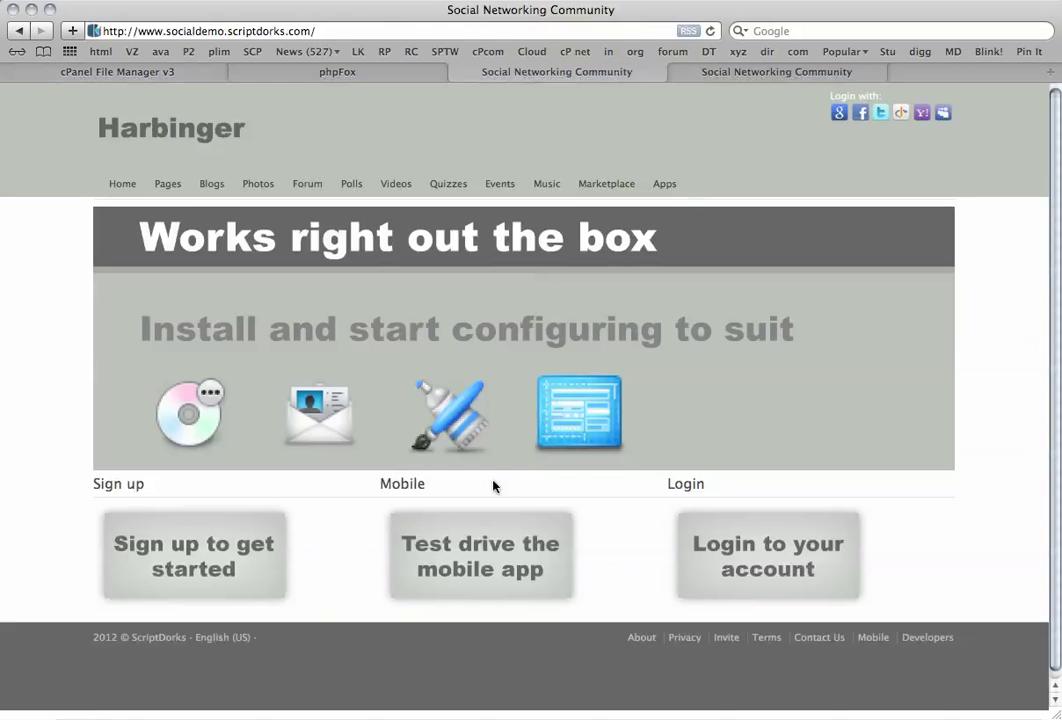
left_click(722, 538)
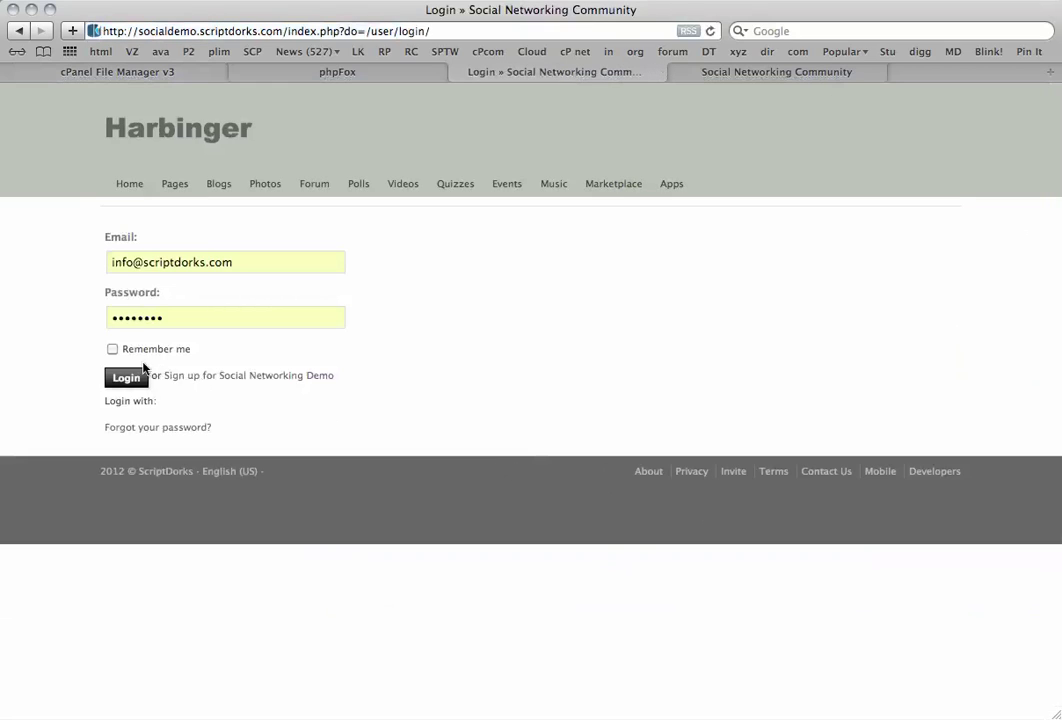
left_click(120, 379)
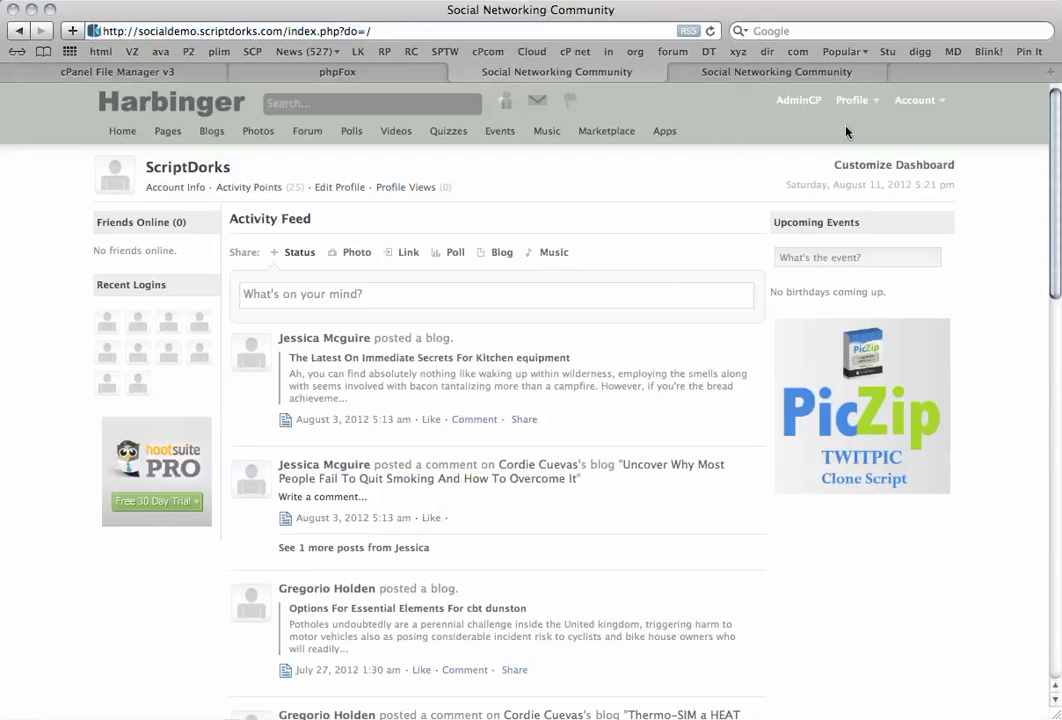
left_click(787, 101)
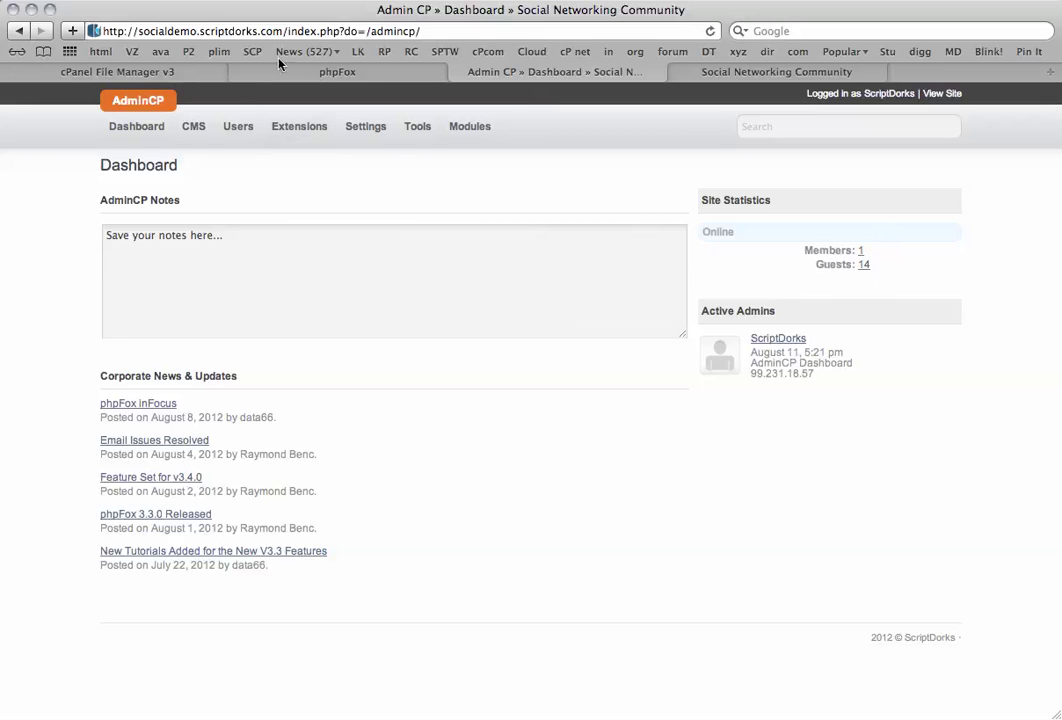
left_click(345, 72)
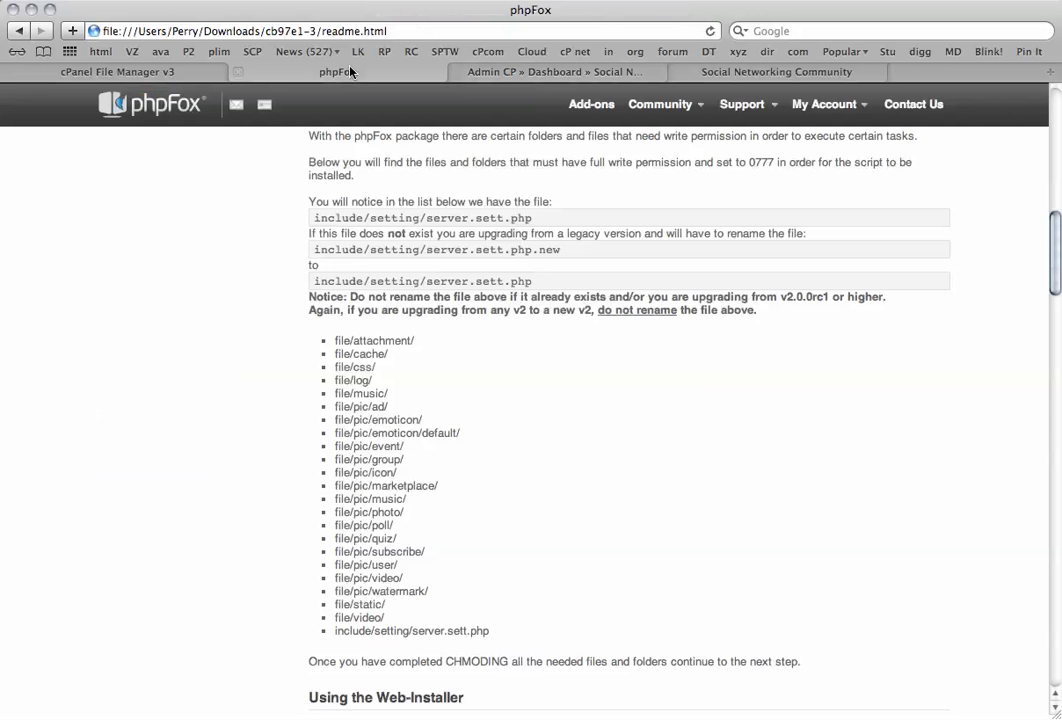
left_click(170, 74)
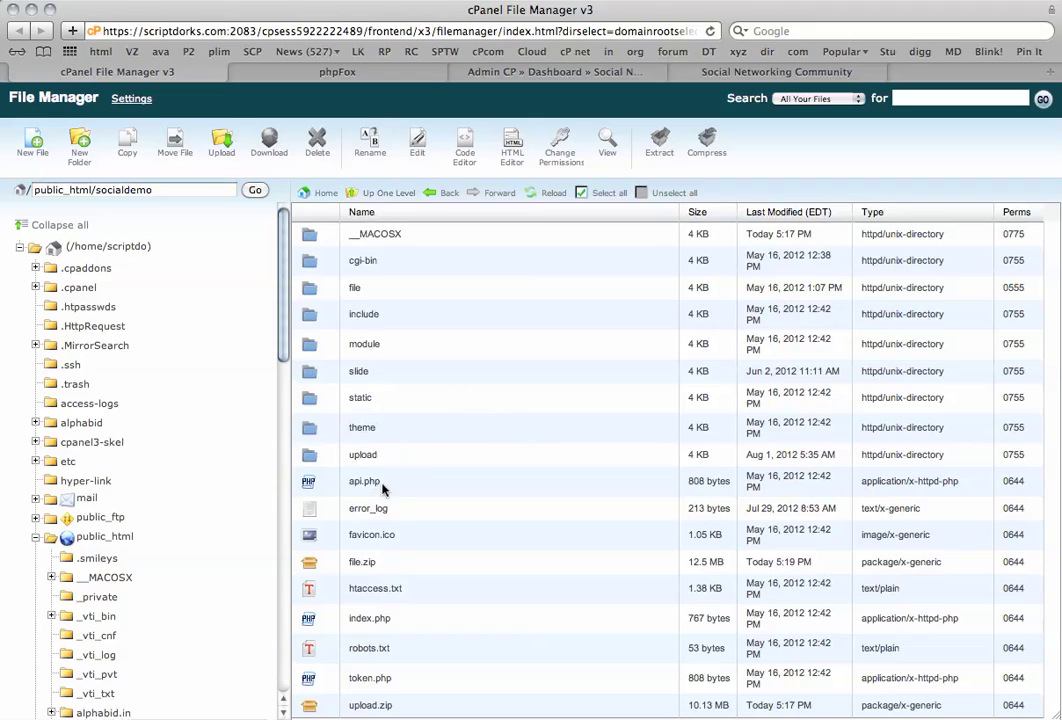
Delete the site's old file and include folders from socialdemo.
double_click(333, 457)
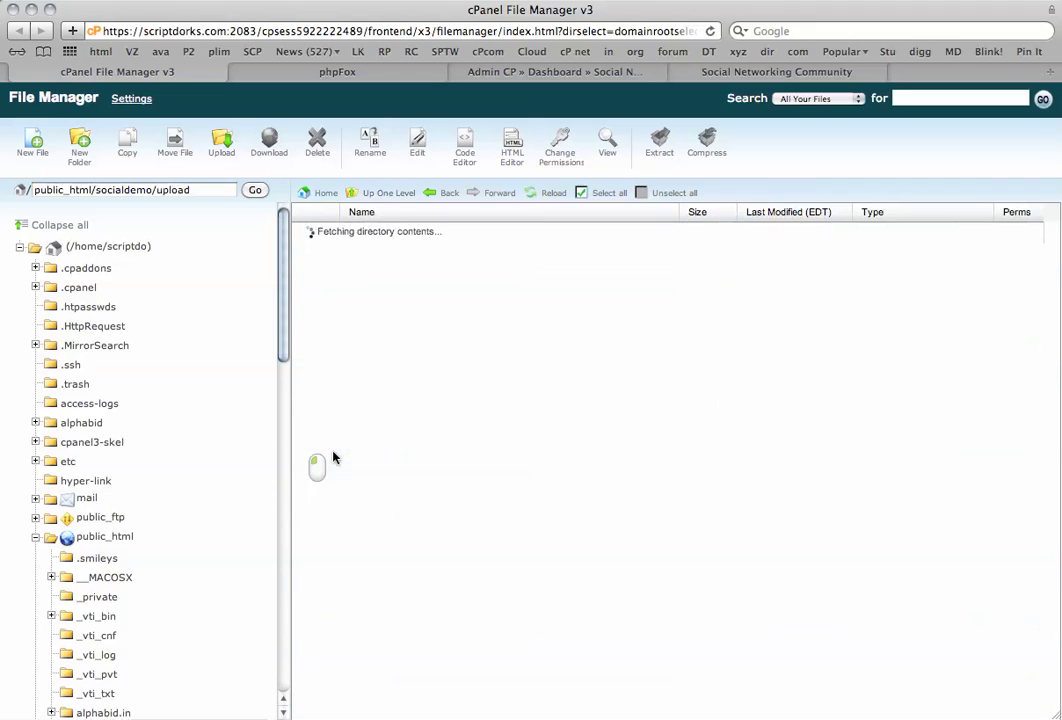
left_click(390, 195)
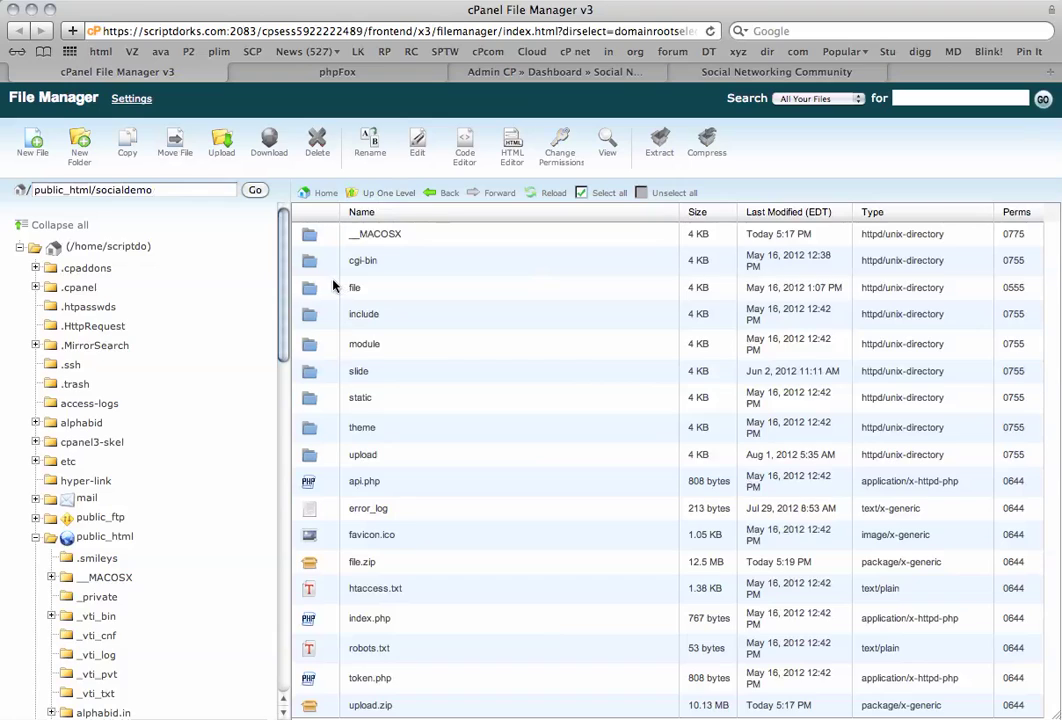
left_click(333, 287)
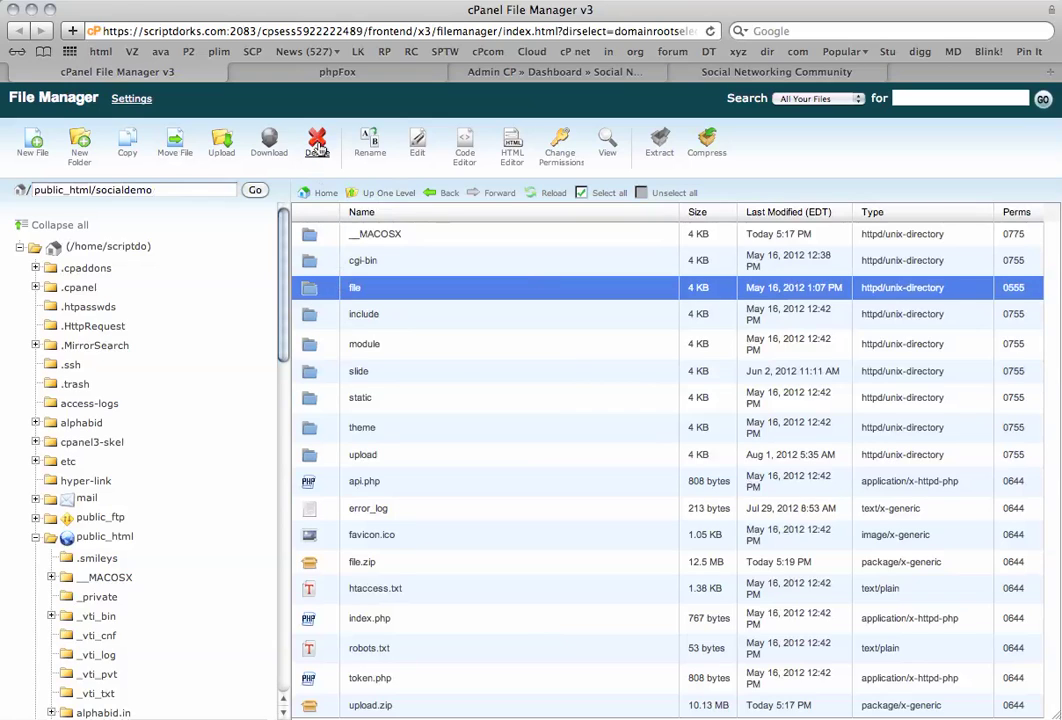
left_click(318, 148)
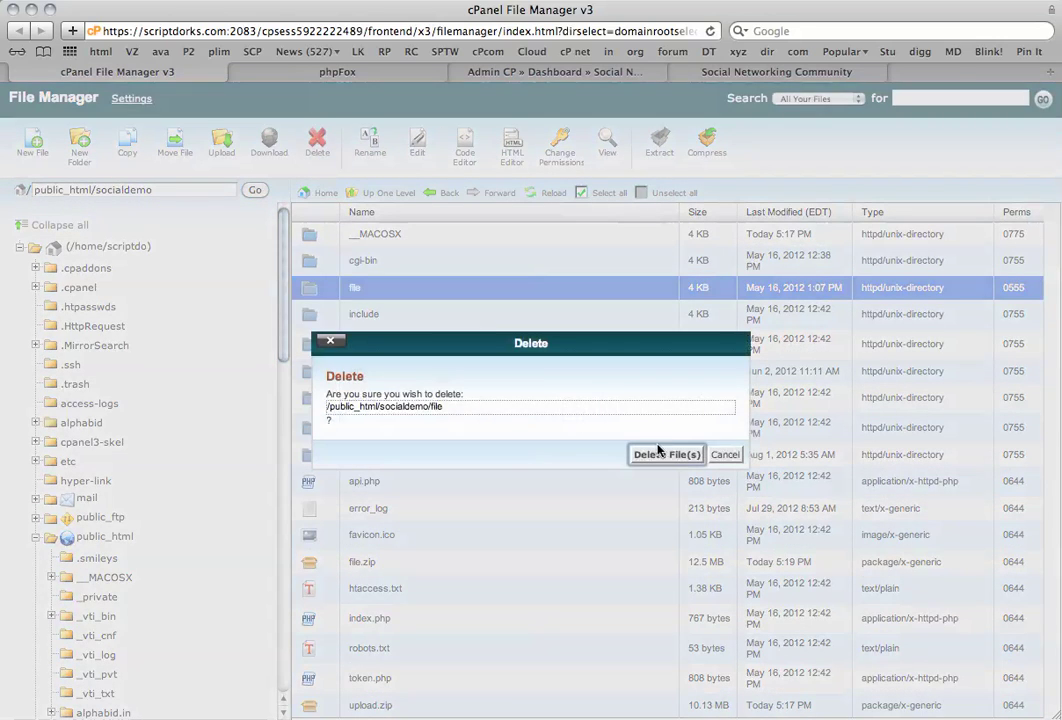
left_click(662, 454)
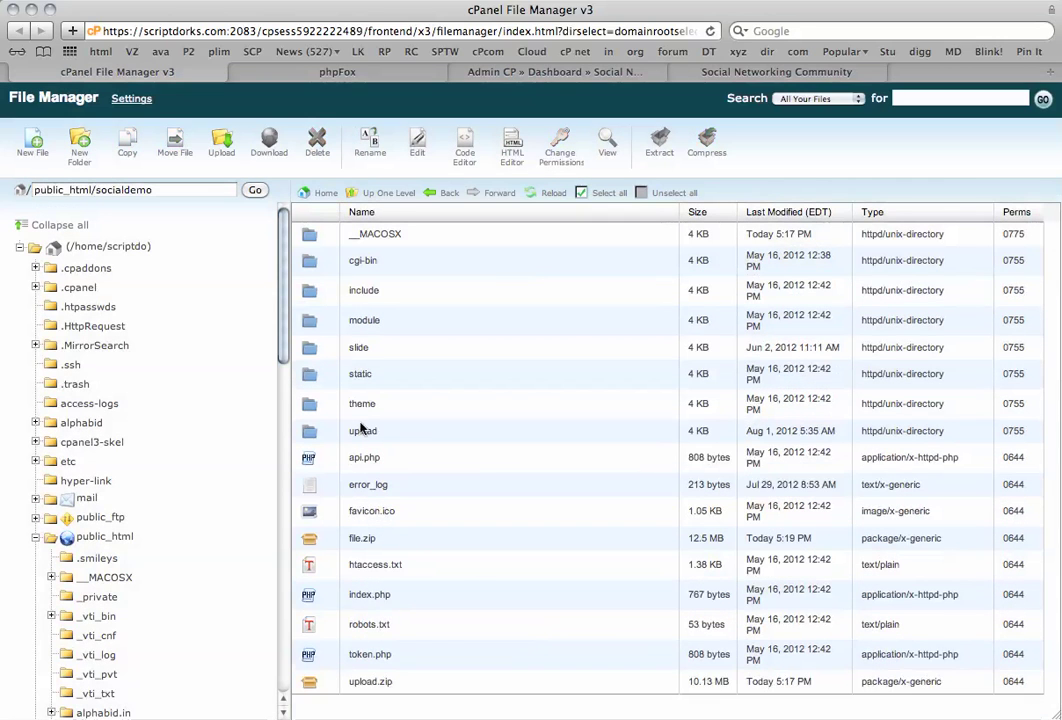
left_click(320, 287)
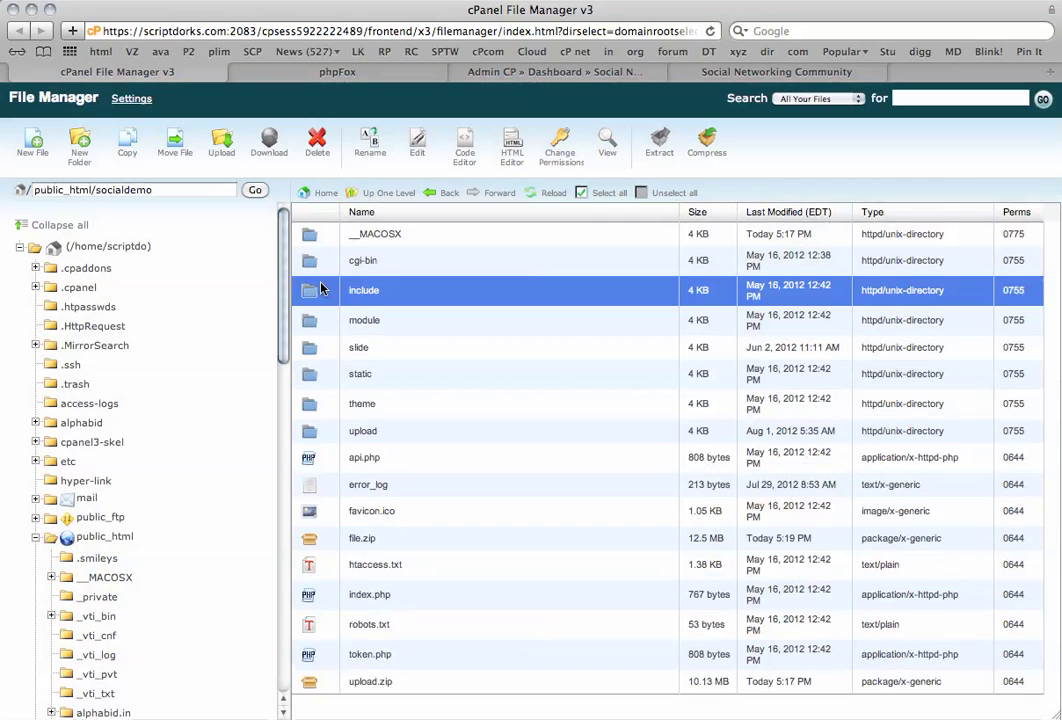
left_click(318, 148)
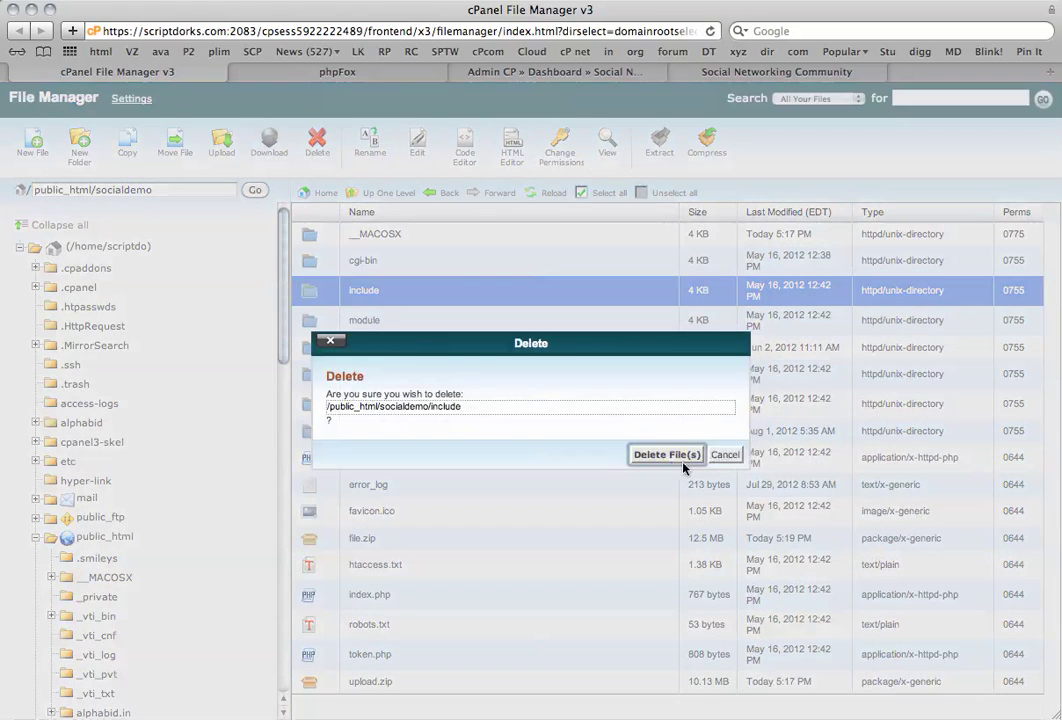
left_click(668, 455)
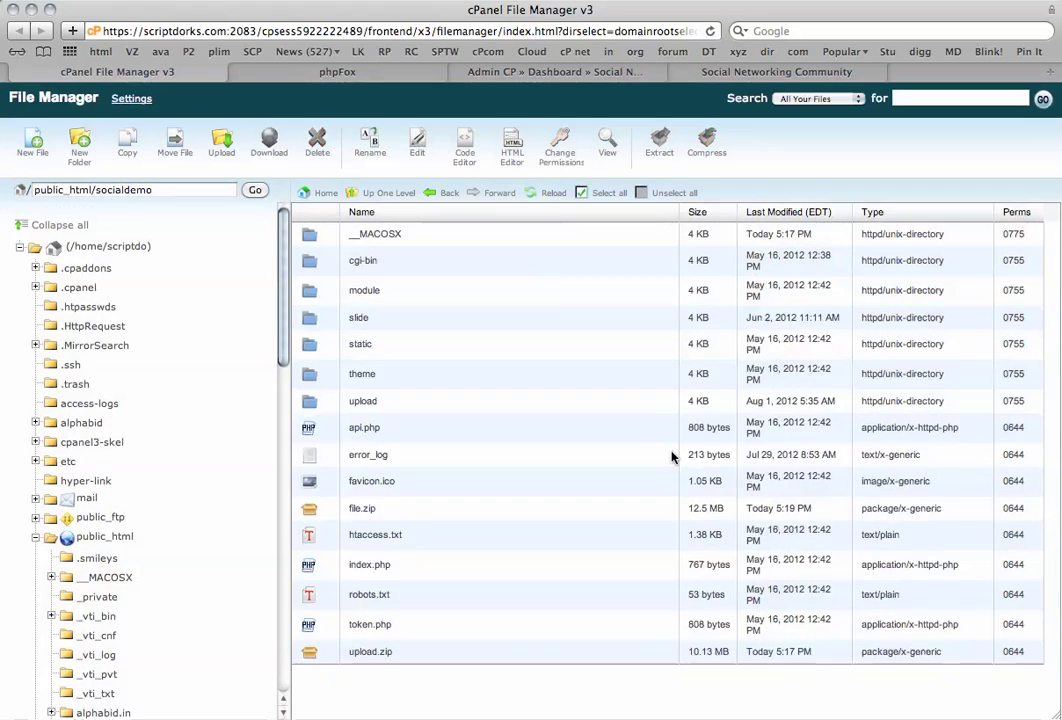
Move the new file and include folders from upload into /public_html/socialdemo.
double_click(341, 404)
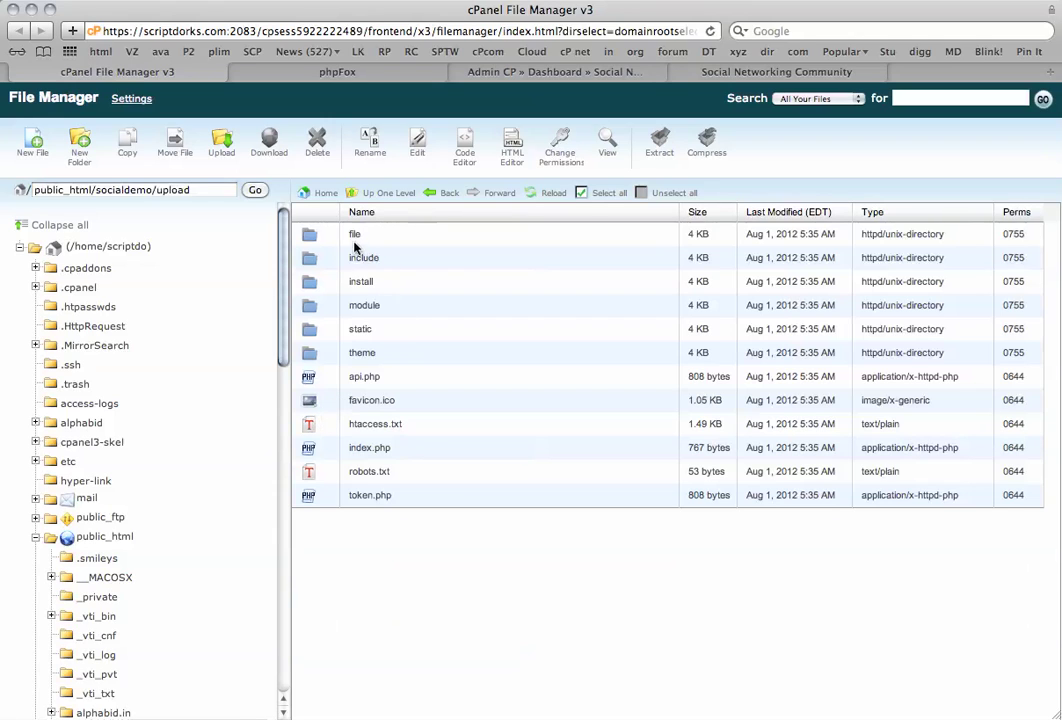
left_click(352, 234)
left_click(348, 258, "shift")
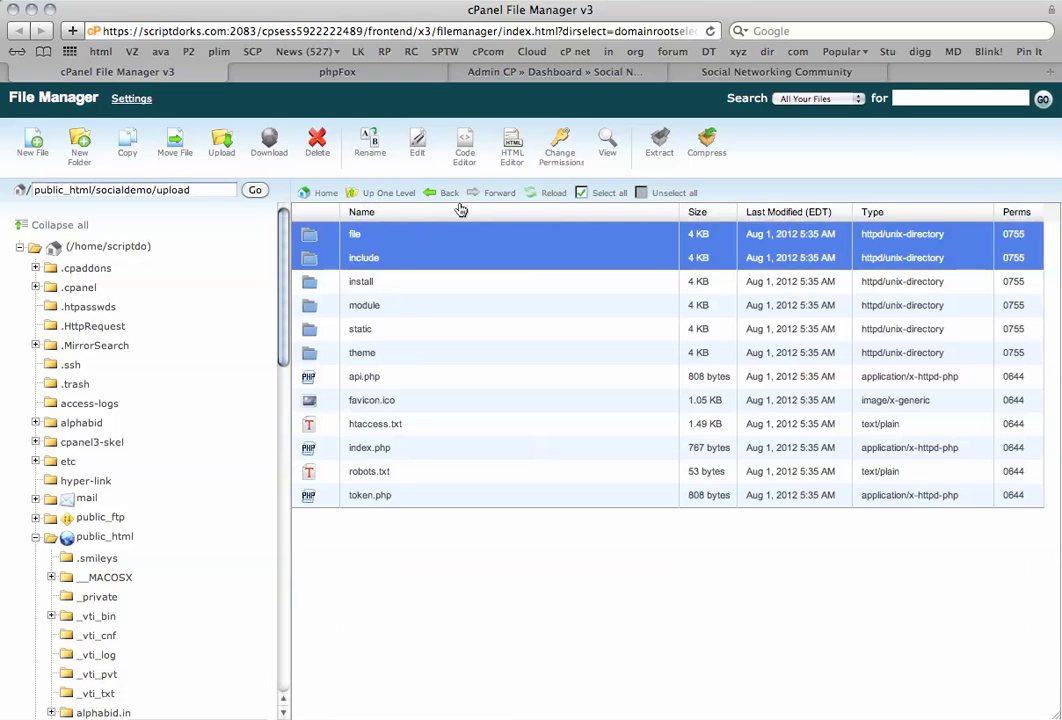
right_click(403, 234)
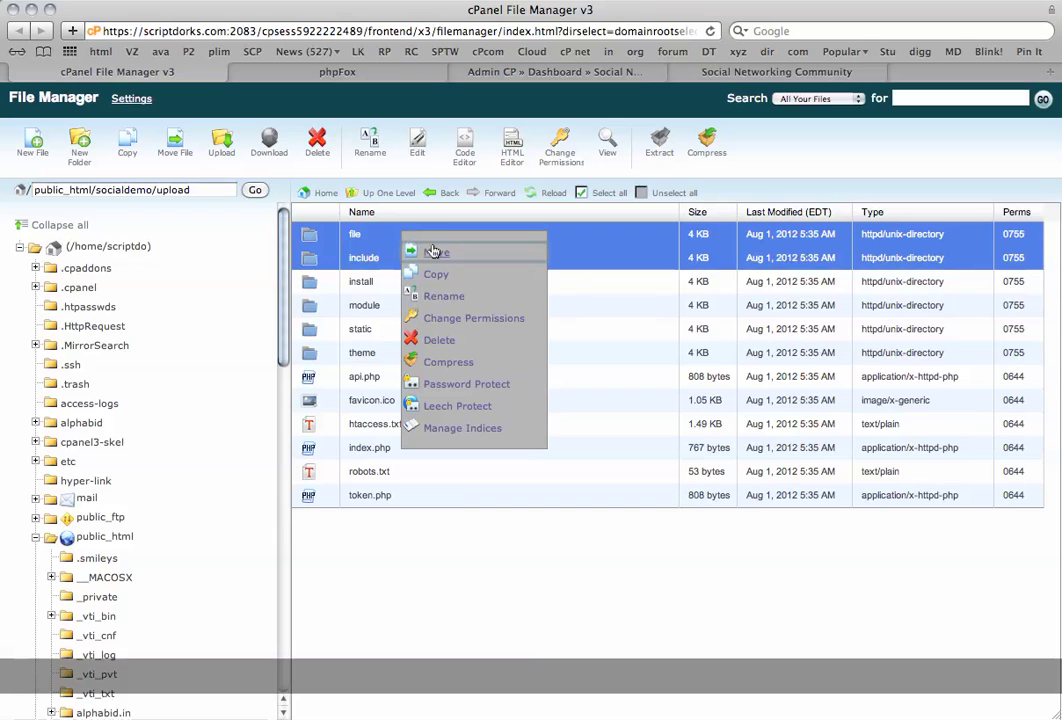
left_click(439, 253)
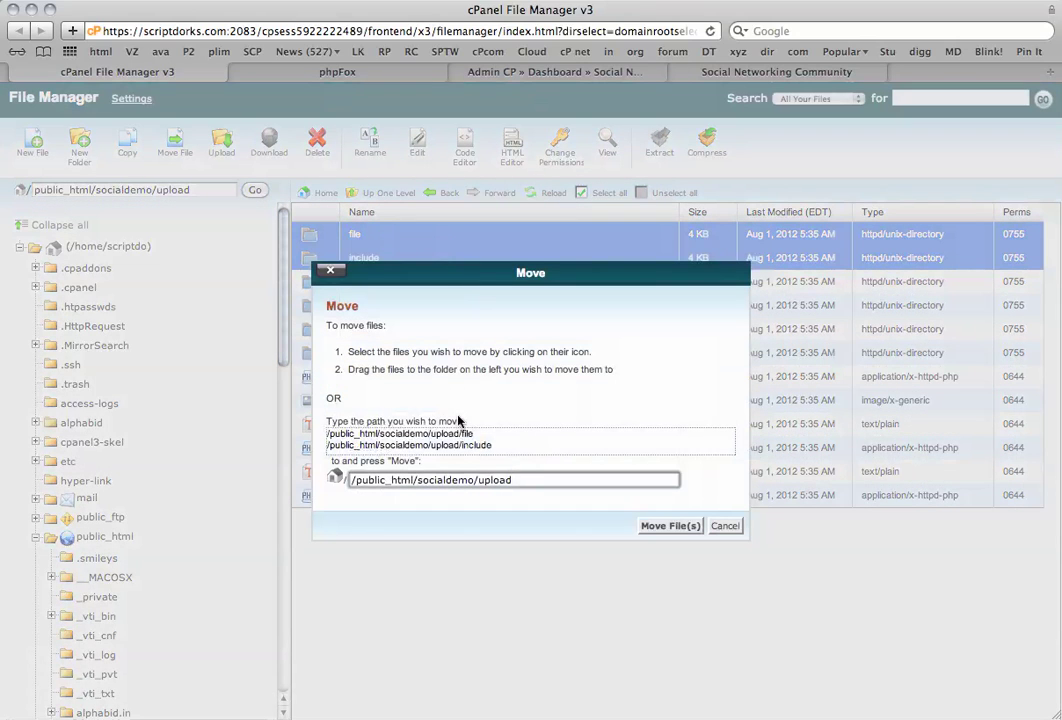
key("BackSpace")
key("BackSpace")
key("BackSpace")
key("BackSpace")
key("BackSpace")
key("BackSpace")
key("BackSpace")
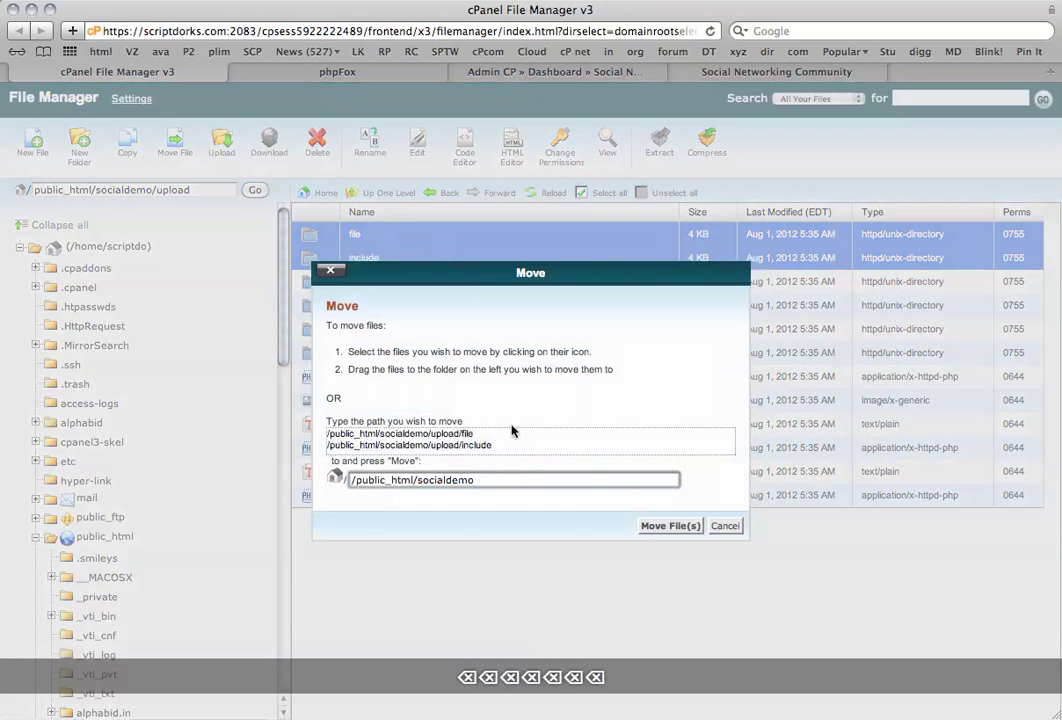
left_click(683, 526)
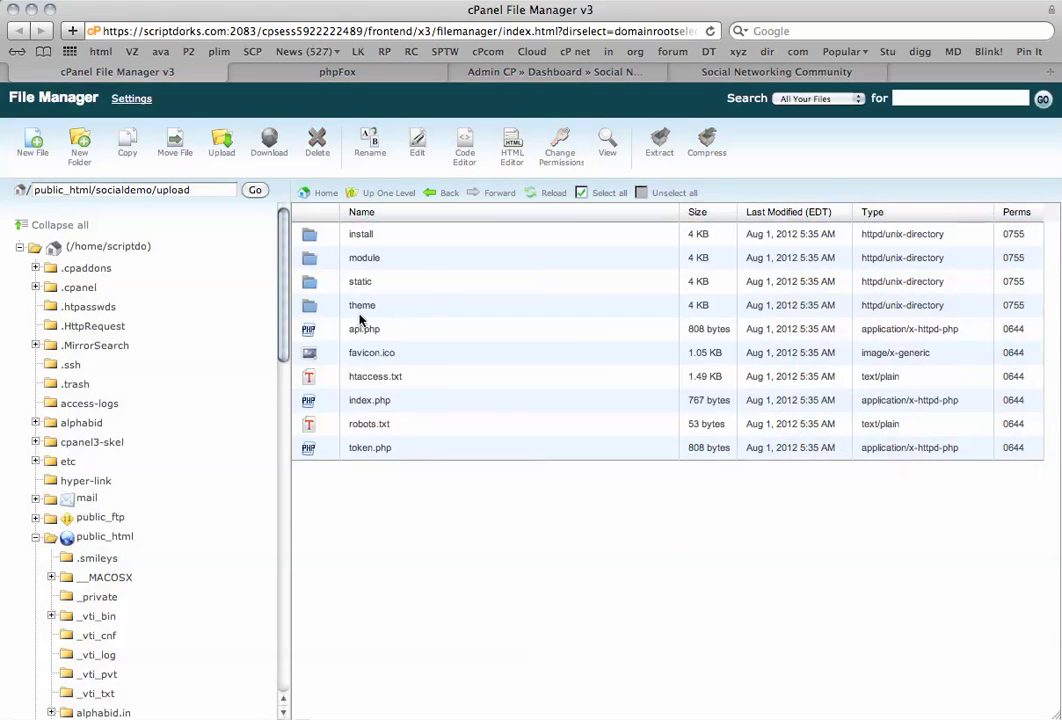
left_click(386, 195)
Delete the site's old module, static and theme folders from socialdemo.
left_click(329, 338)
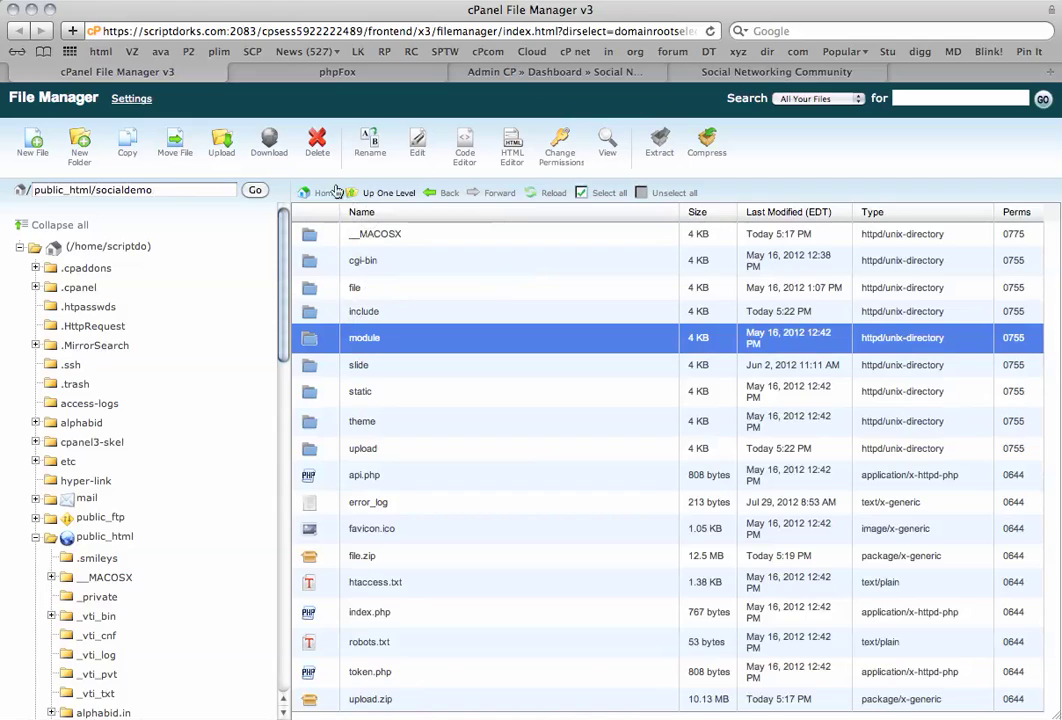
left_click(317, 143)
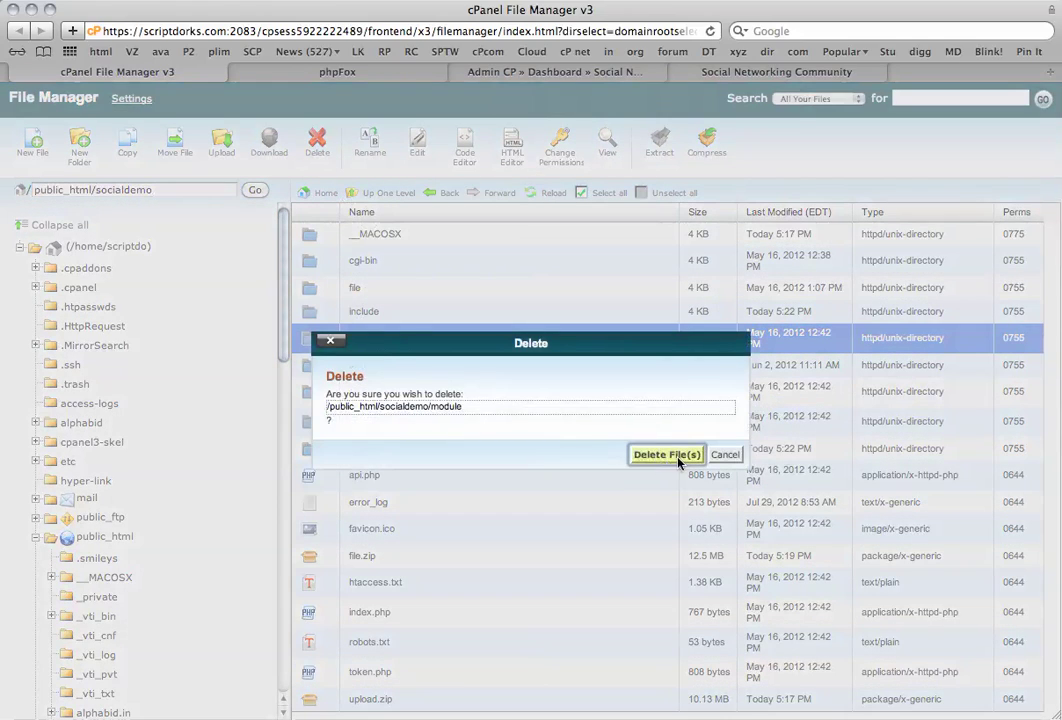
left_click(677, 457)
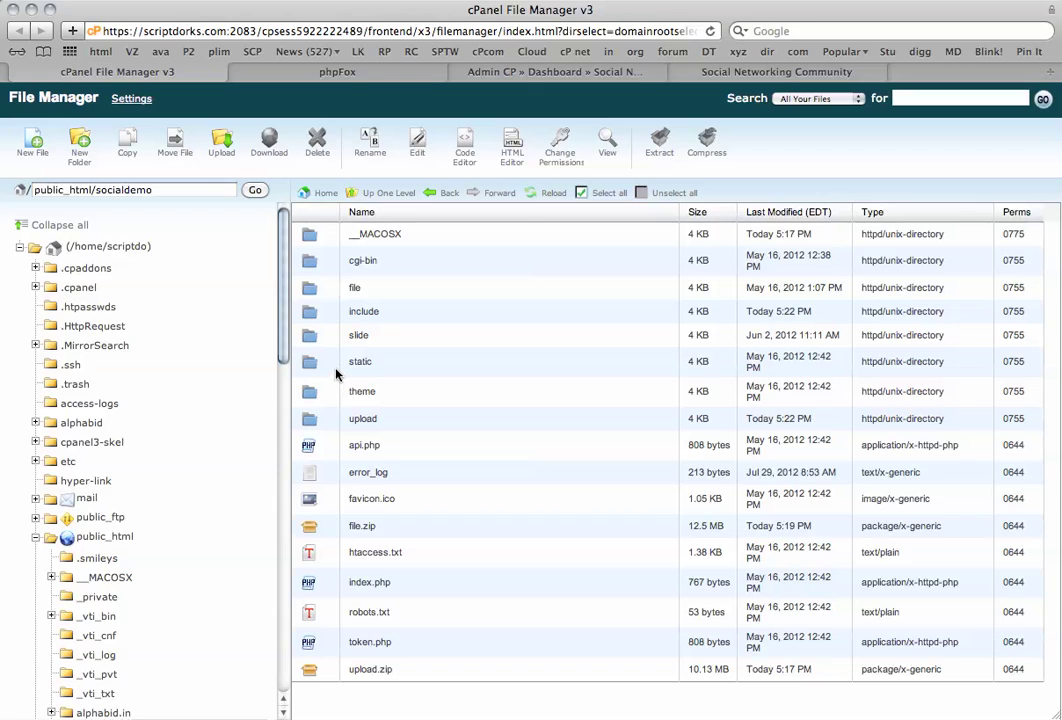
left_click(336, 370)
left_click(334, 391, "shift")
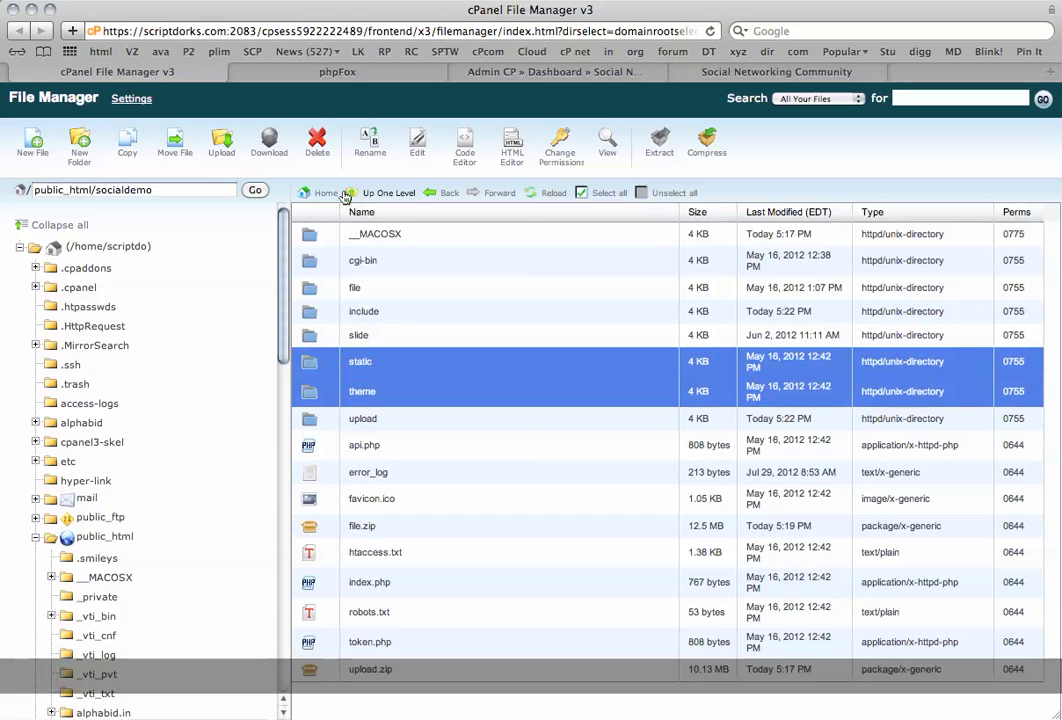
left_click(317, 143)
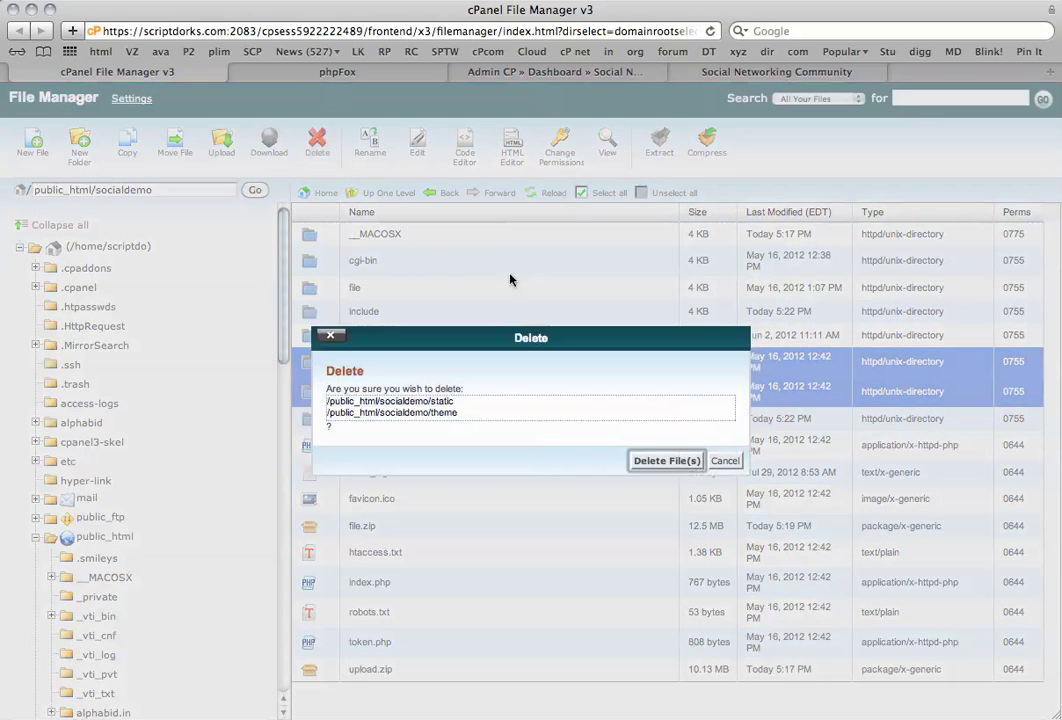
left_click(672, 460)
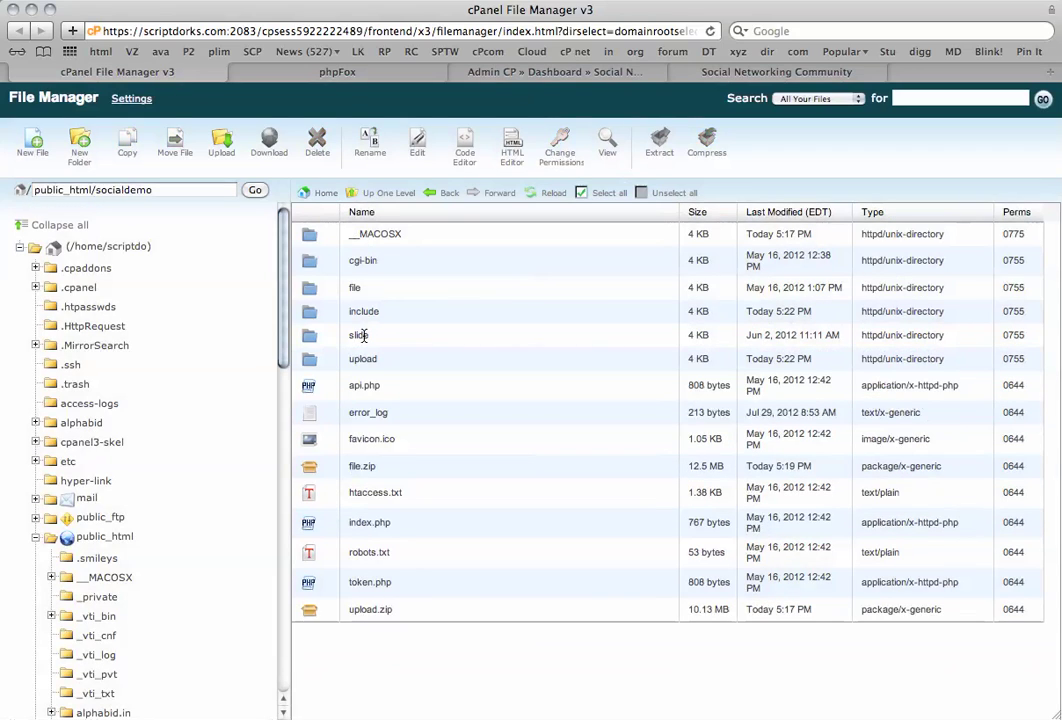
Move the new install, module, static and theme folders from upload into socialdemo.
double_click(360, 358)
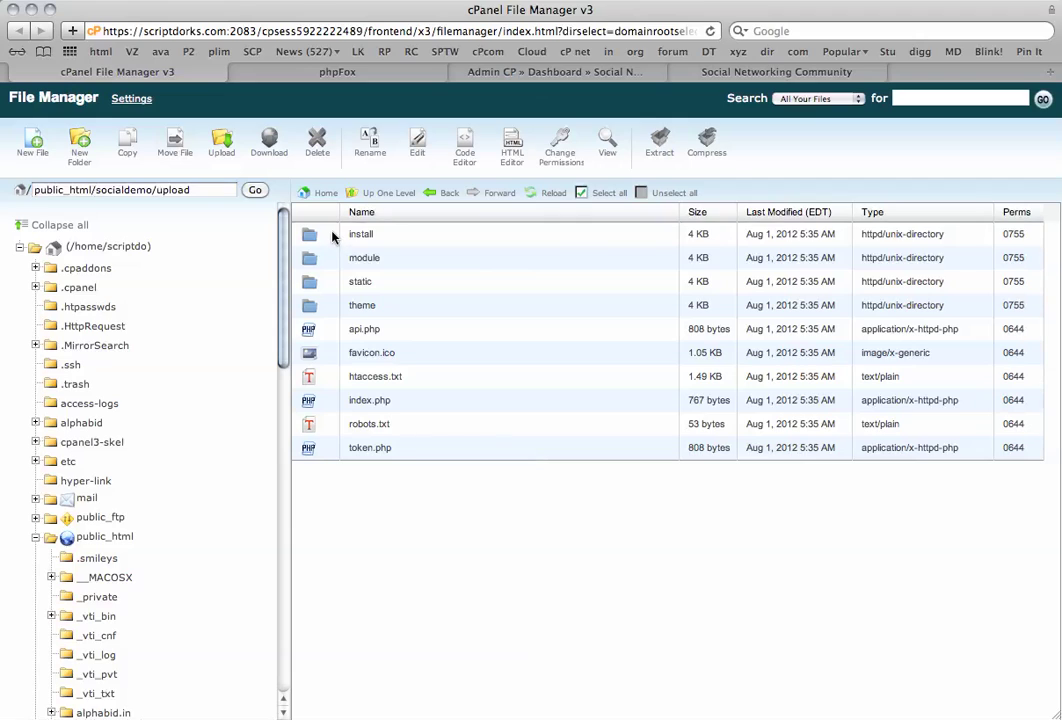
left_click(333, 236)
left_click(330, 258, "shift")
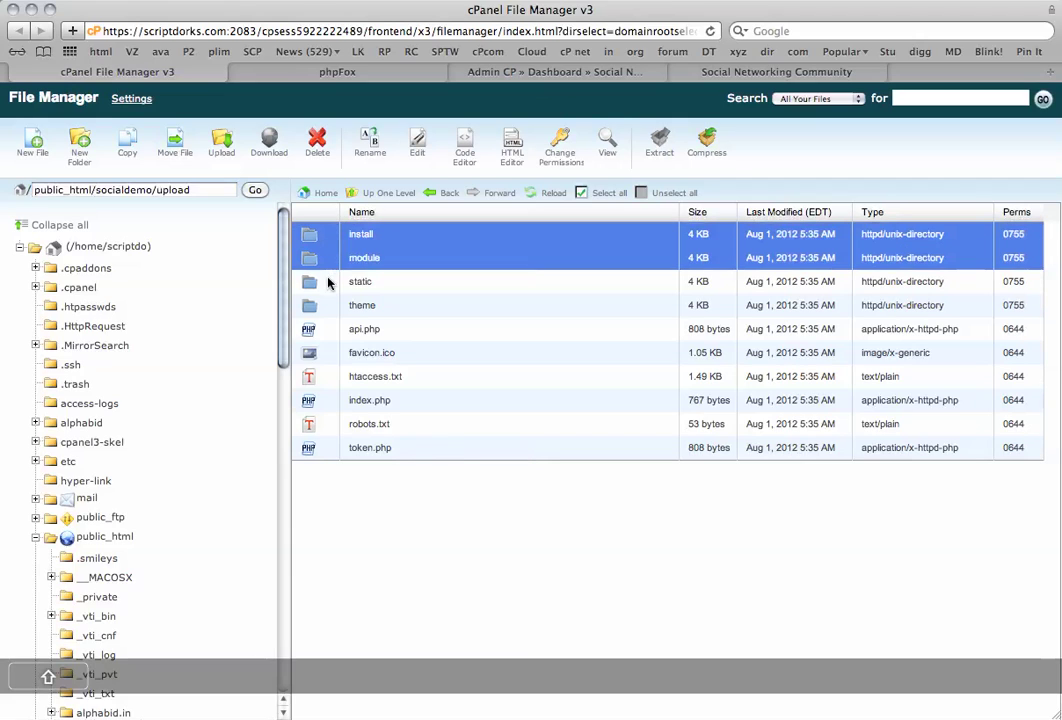
left_click(329, 282, "shift")
left_click(333, 305, "shift")
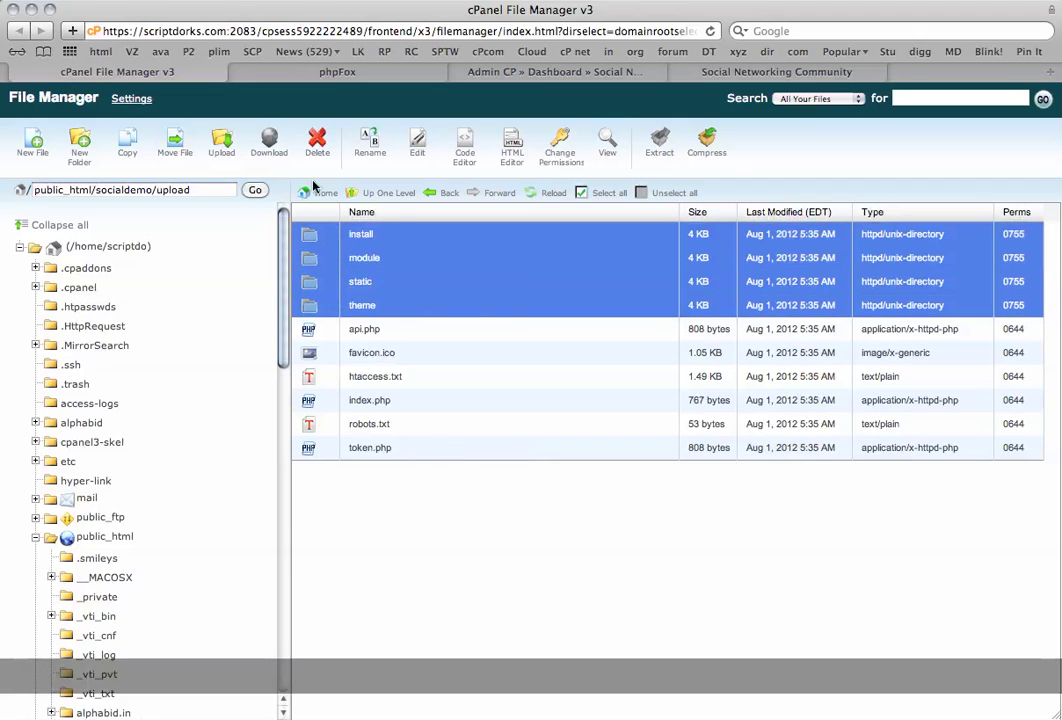
right_click(374, 281)
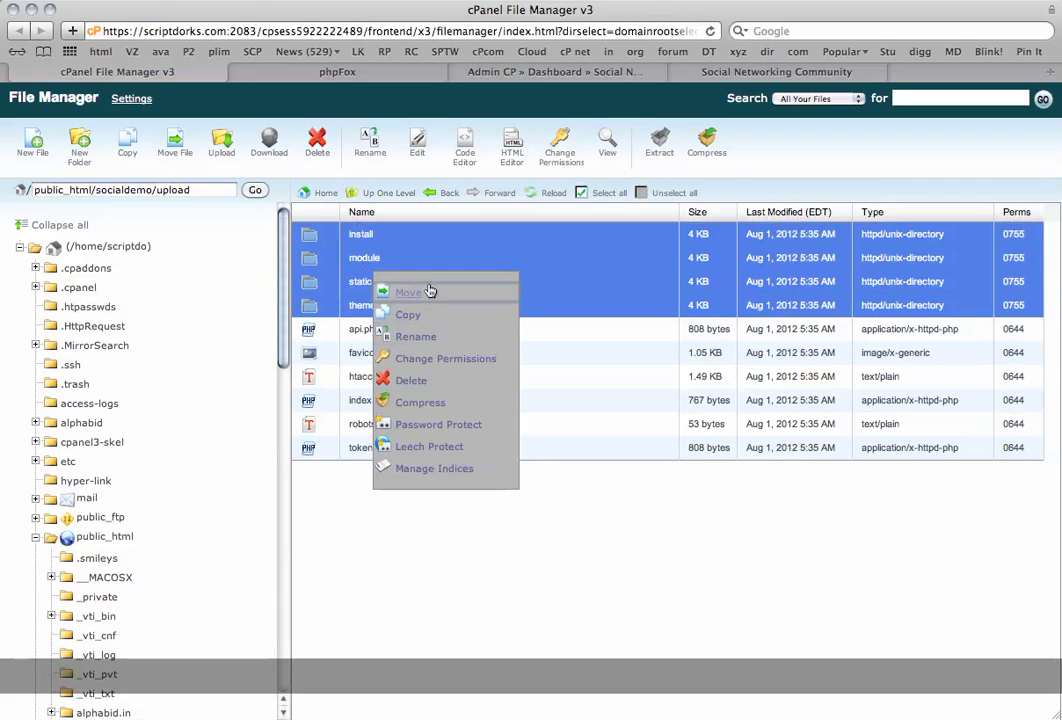
left_click(405, 292)
key("BackSpace")
key("BackSpace")
key("BackSpace")
key("BackSpace")
key("BackSpace")
key("BackSpace")
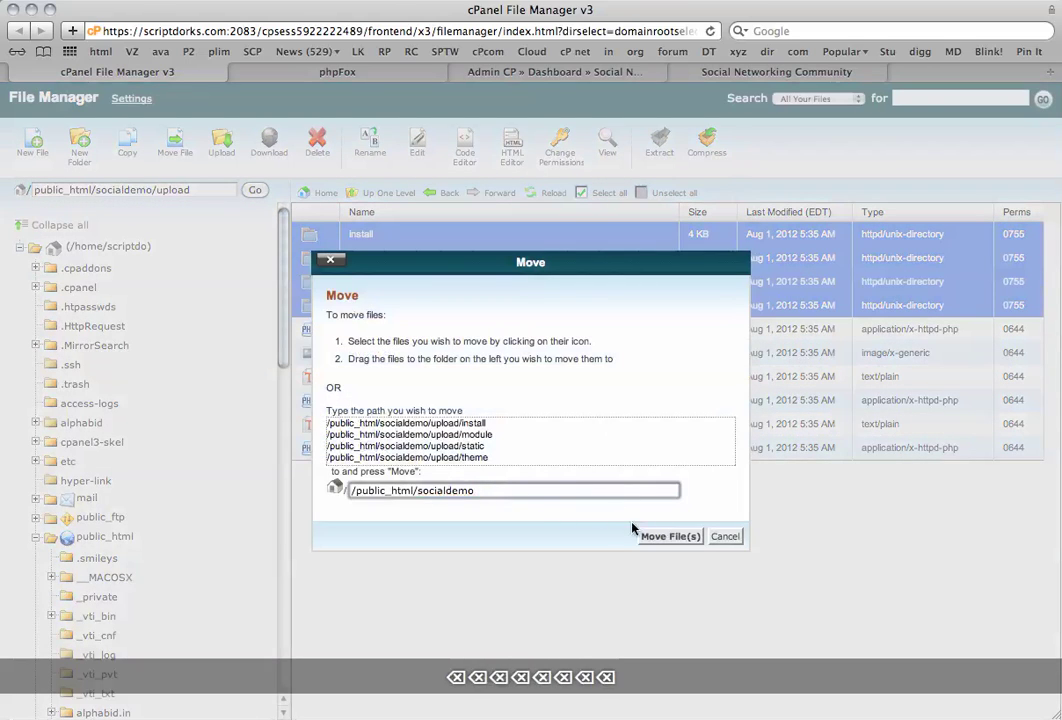
left_click(670, 536)
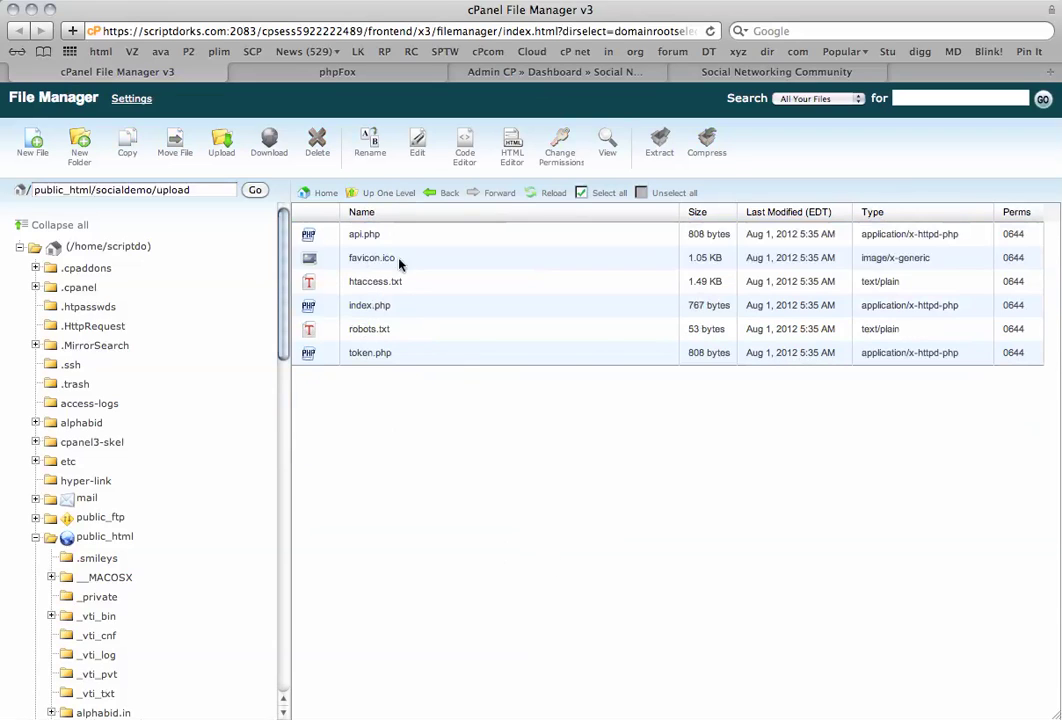
Back in socialdemo, delete api.php, index.php and token.php one at a time, confirming each.
left_click(393, 196)
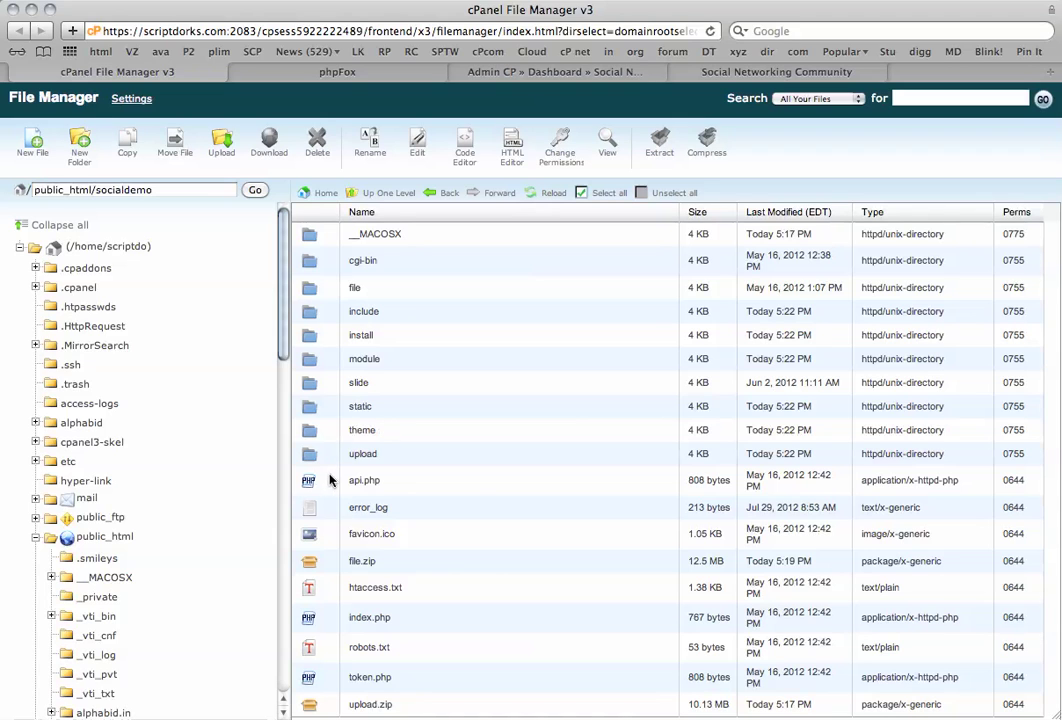
left_click(338, 479)
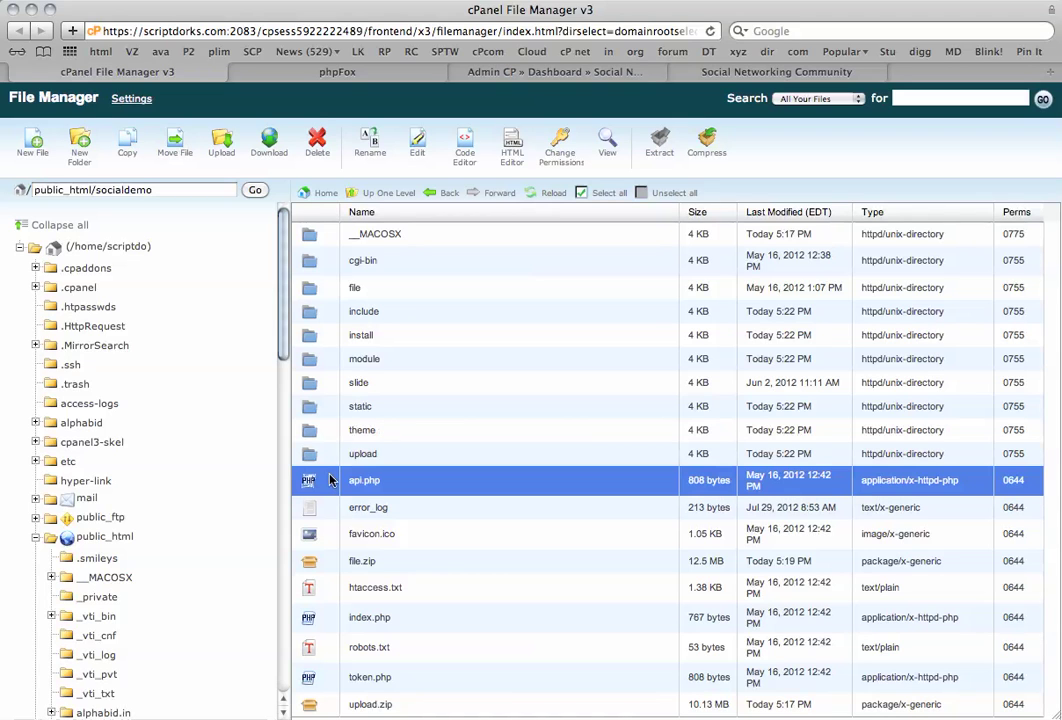
left_click(328, 155)
left_click(660, 453)
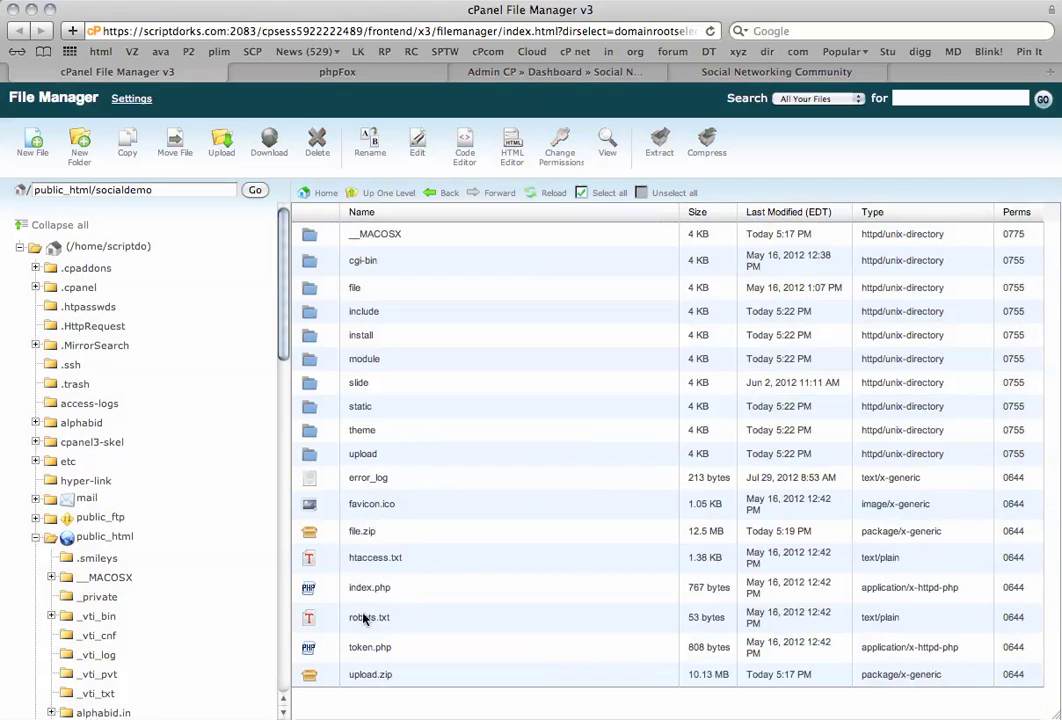
left_click(343, 584)
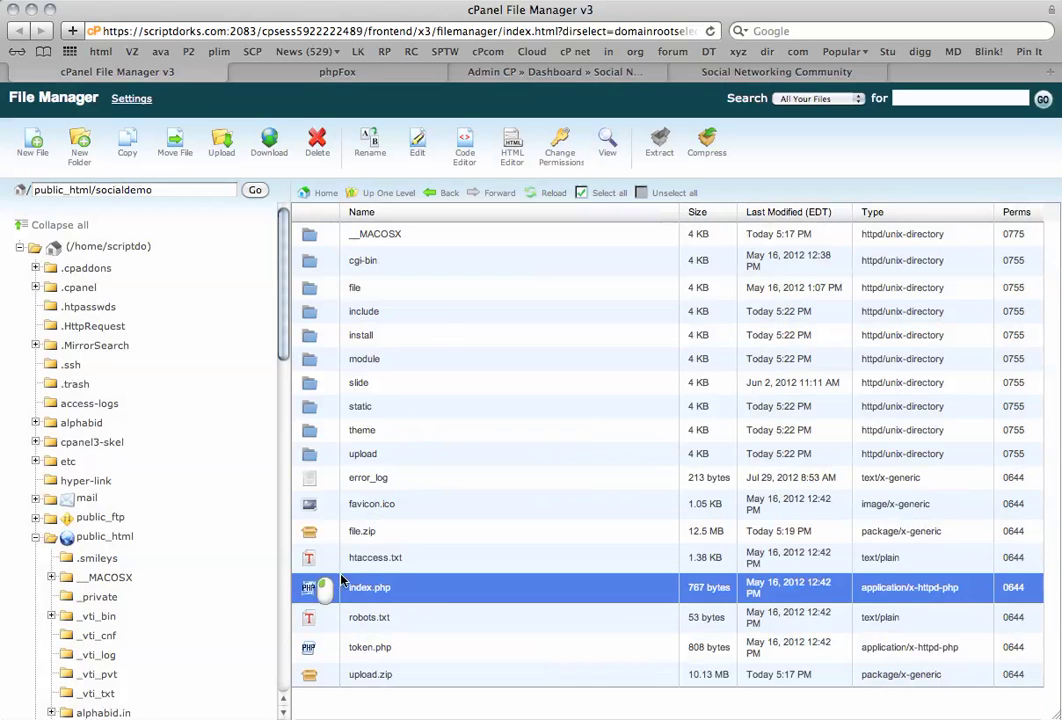
left_click(330, 146)
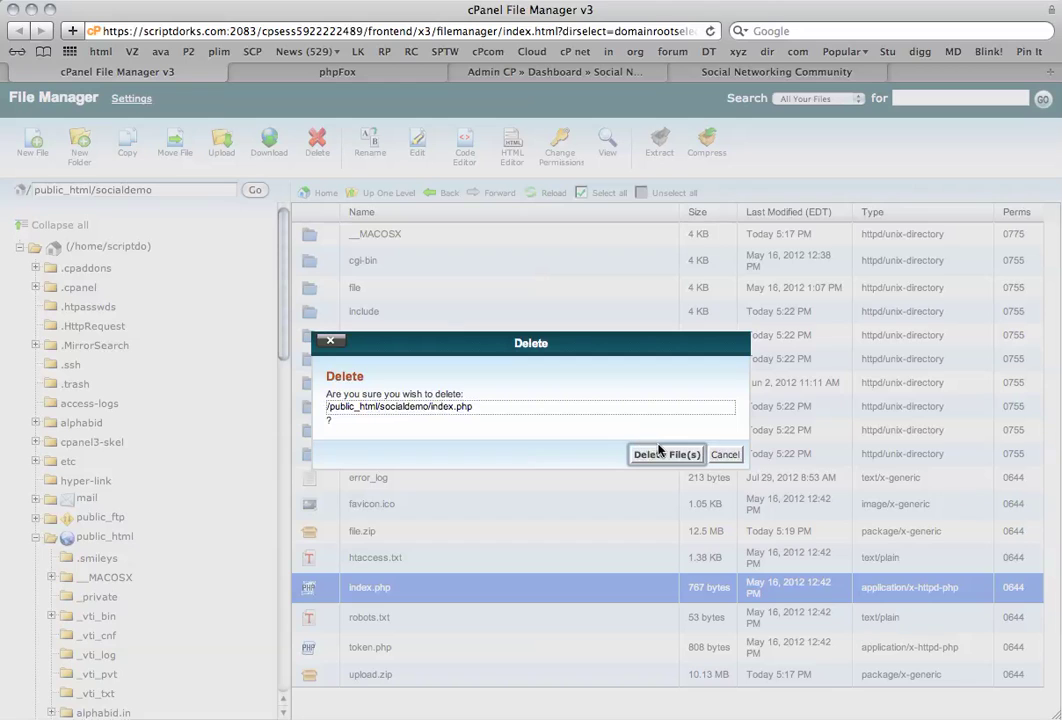
left_click(650, 456)
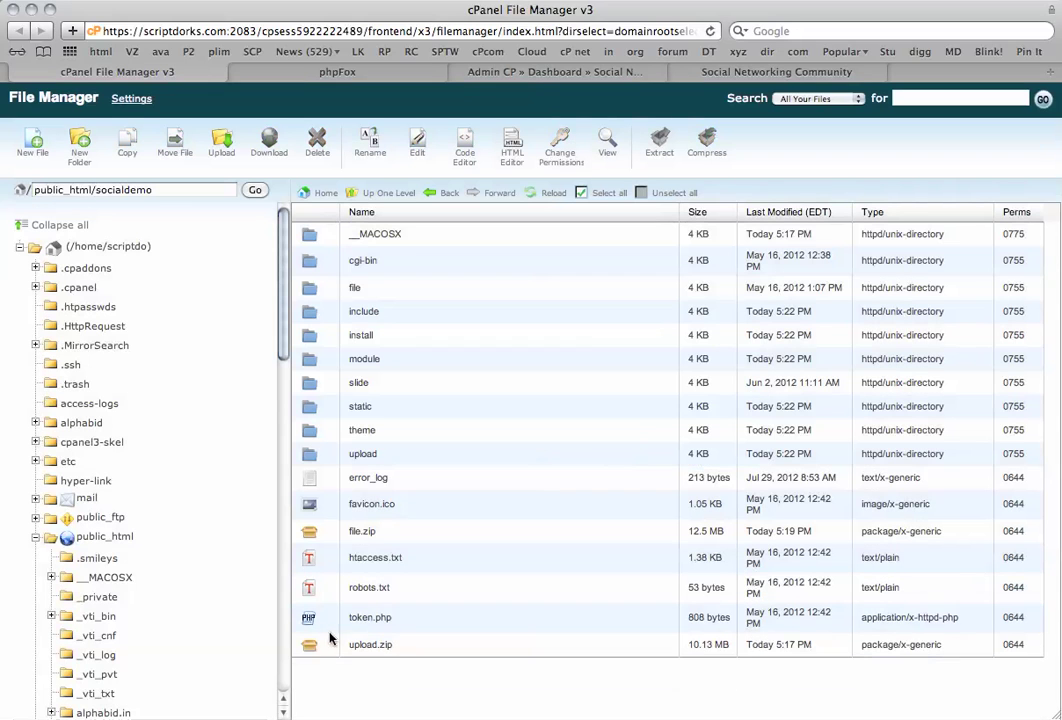
left_click(326, 625)
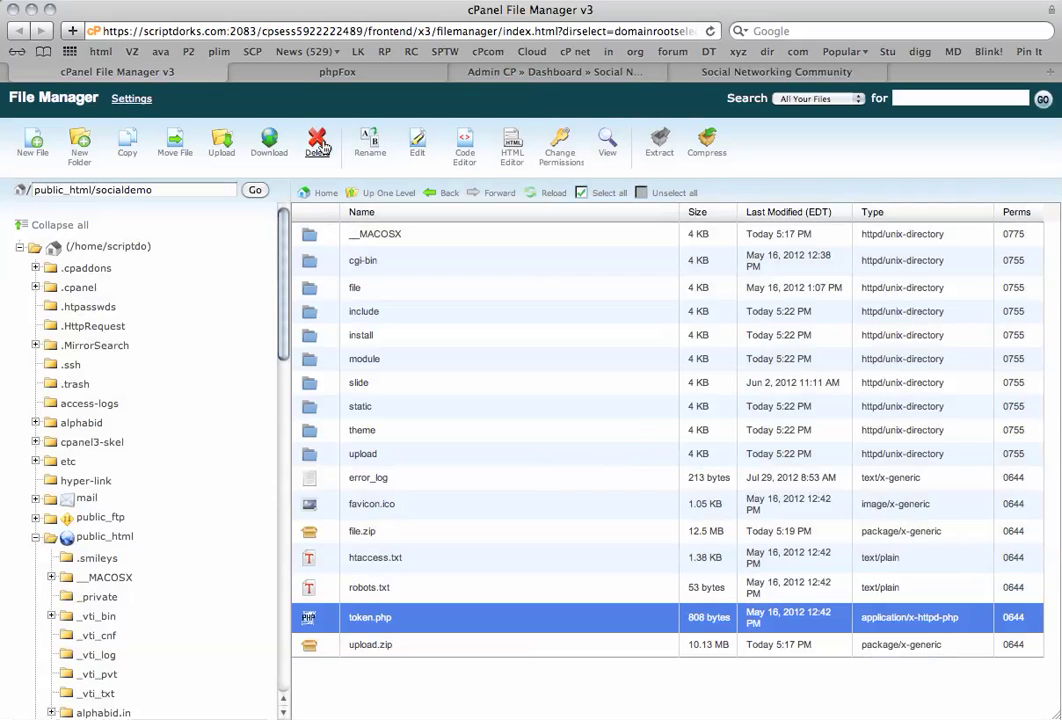
left_click(317, 142)
left_click(666, 454)
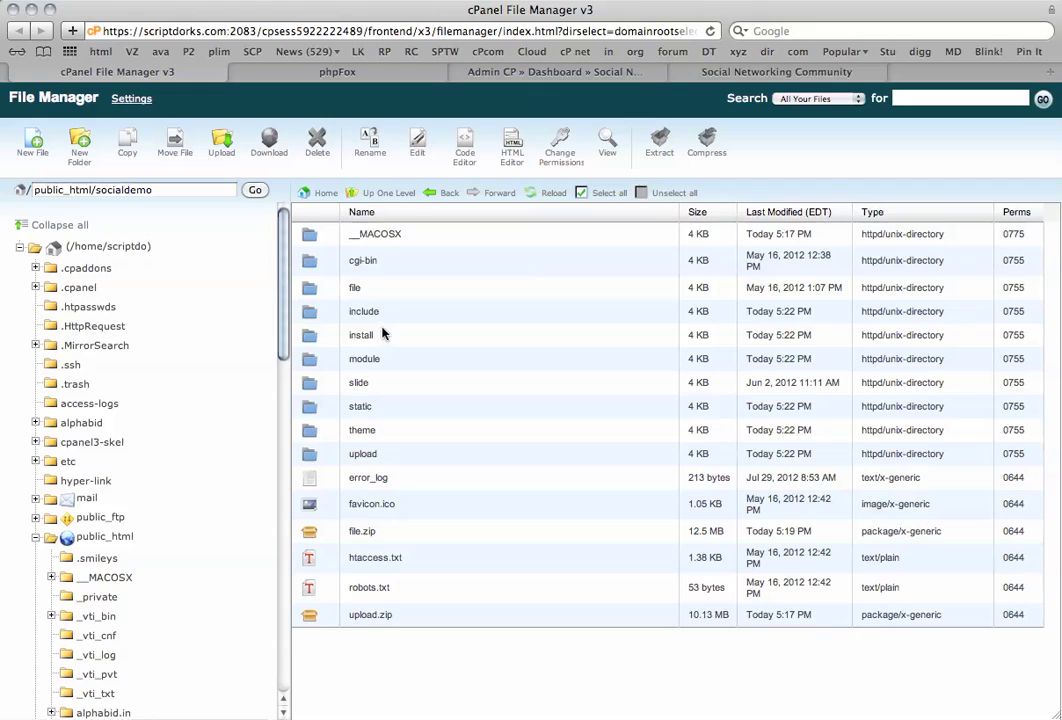
Move the new api.php from upload into /public_html/socialdemo.
left_click(327, 455)
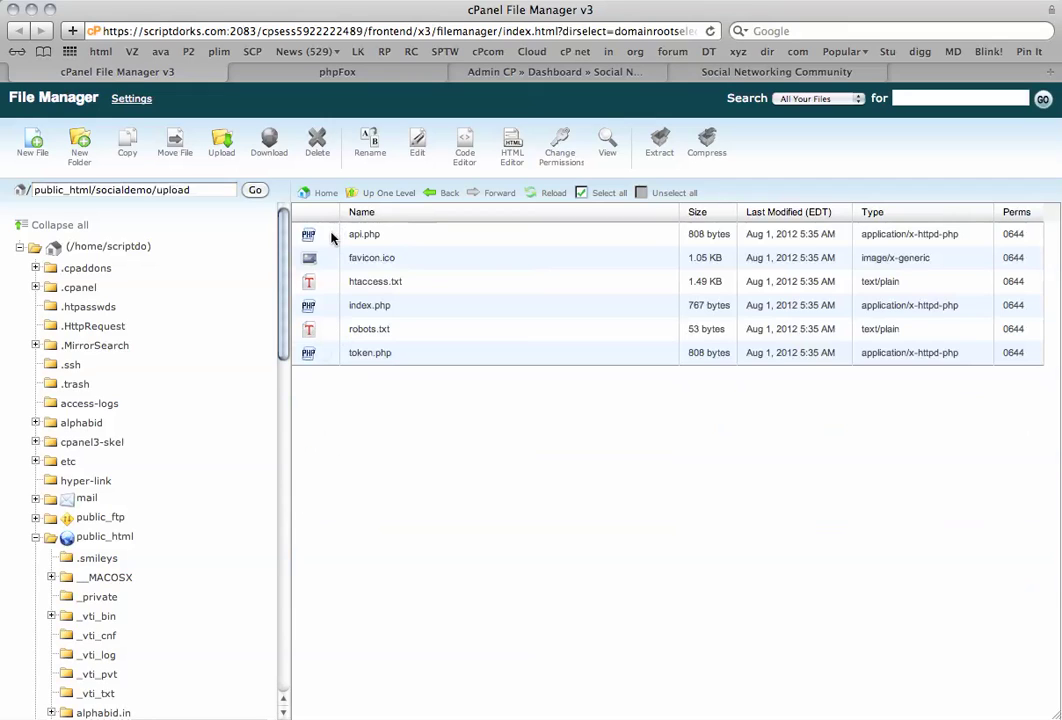
left_click(333, 236)
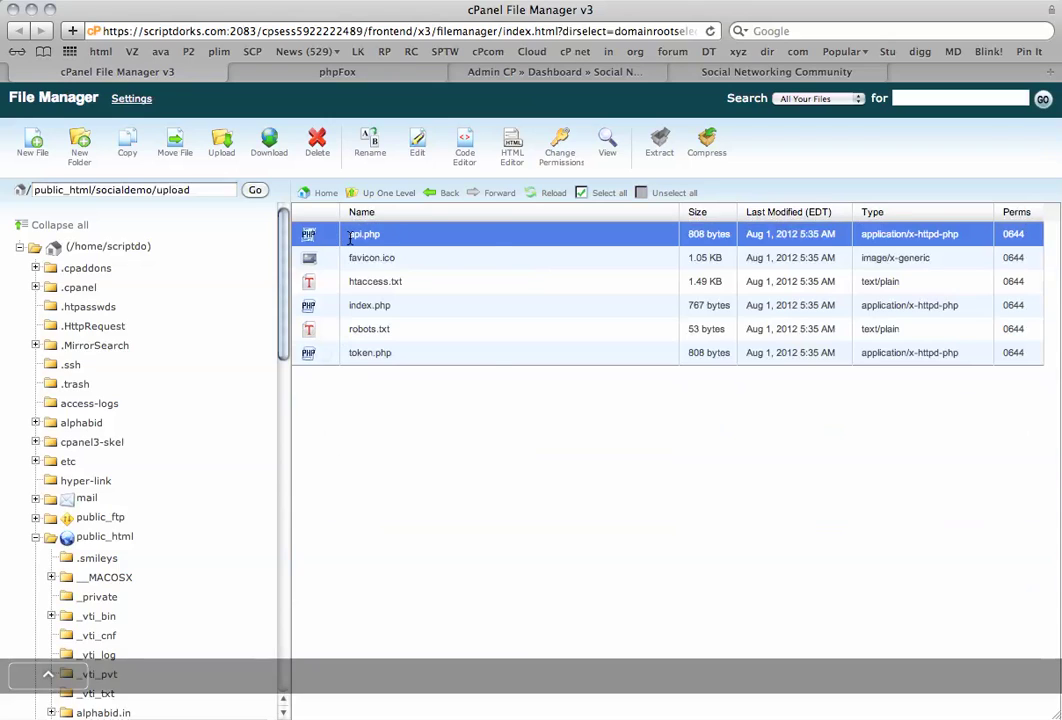
left_click(349, 237, "ctrl")
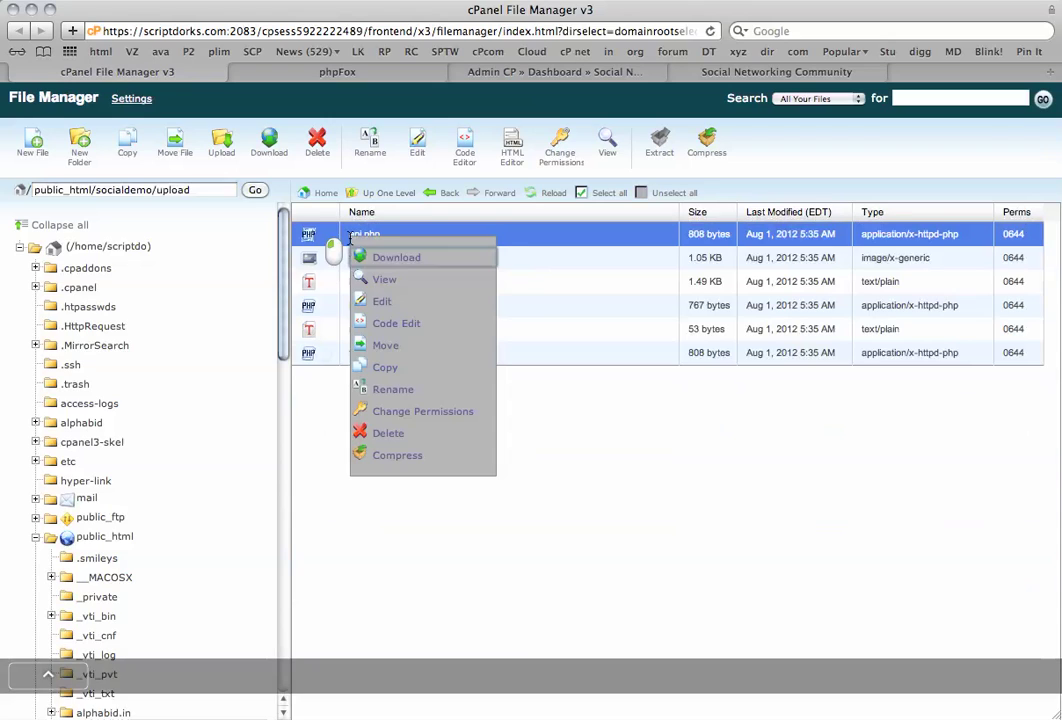
left_click(385, 348)
key("BackSpace")
key("BackSpace")
key("BackSpace")
key("BackSpace")
key("BackSpace")
key("BackSpace")
key("BackSpace")
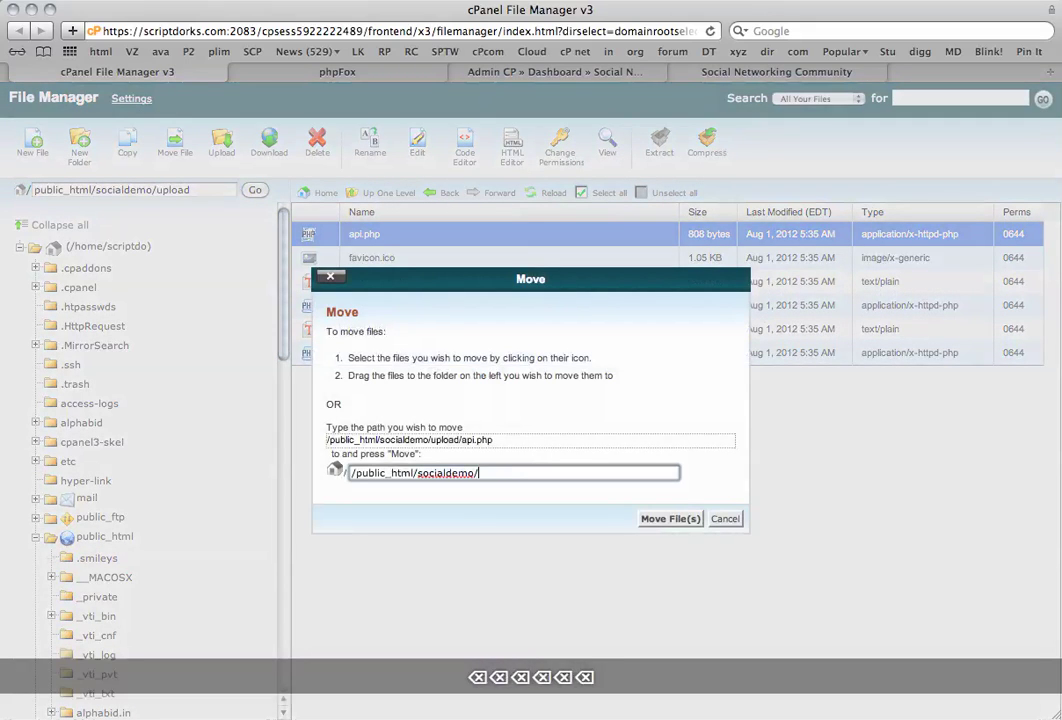
left_click(688, 519)
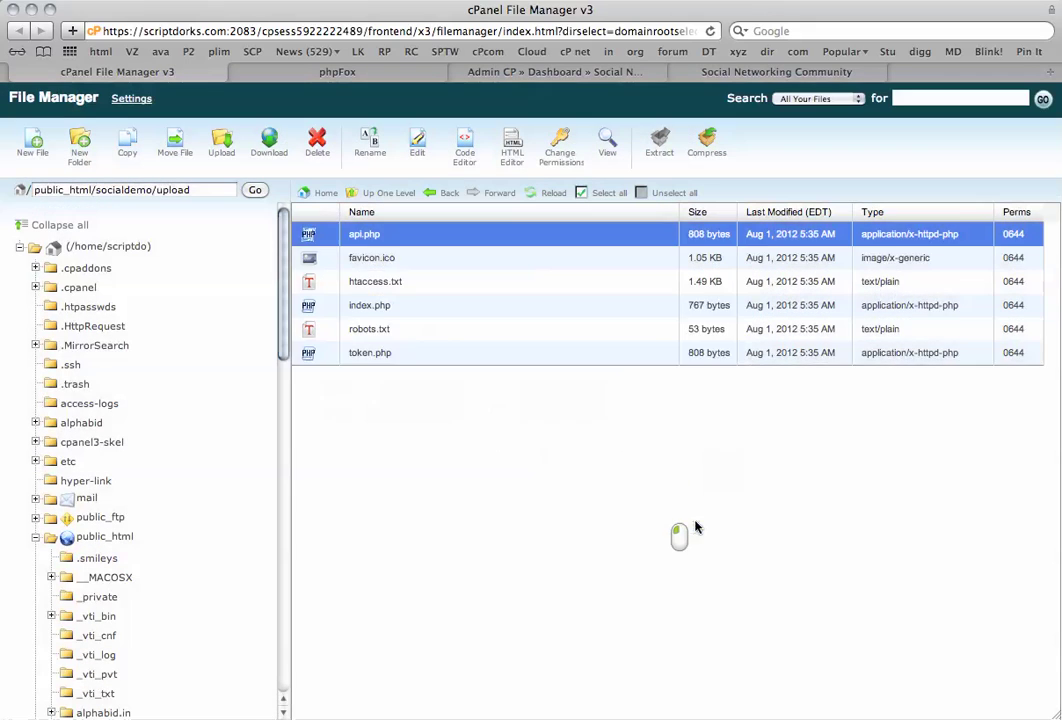
Move index.php, robots.txt and token.php together from upload into socialdemo.
left_click(338, 287)
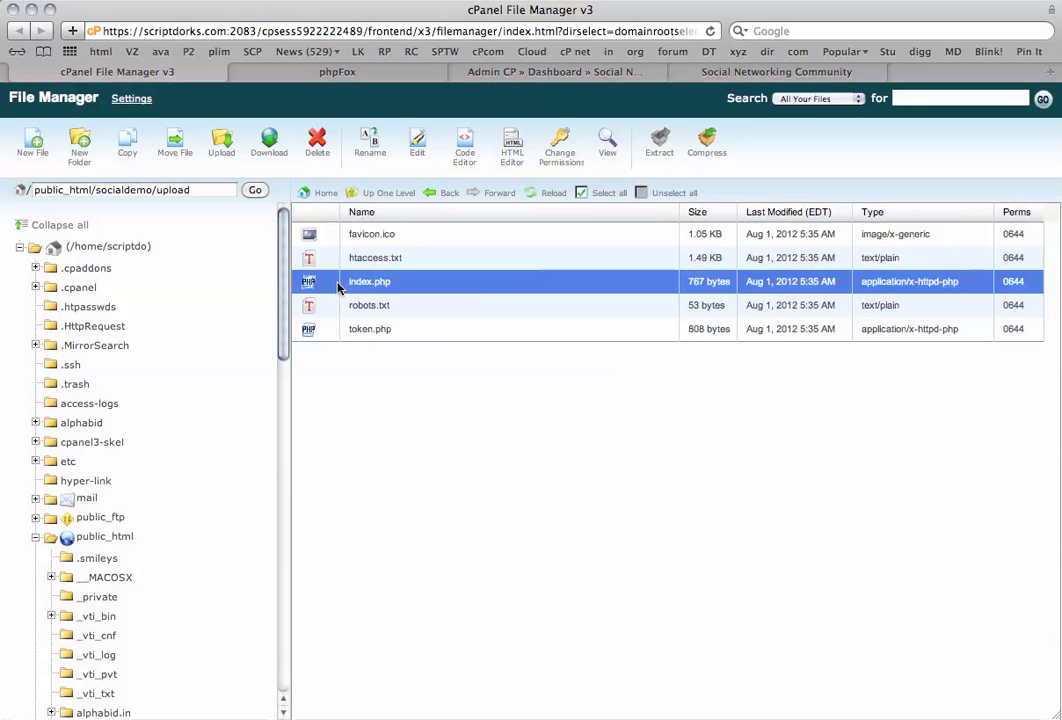
right_click(339, 289)
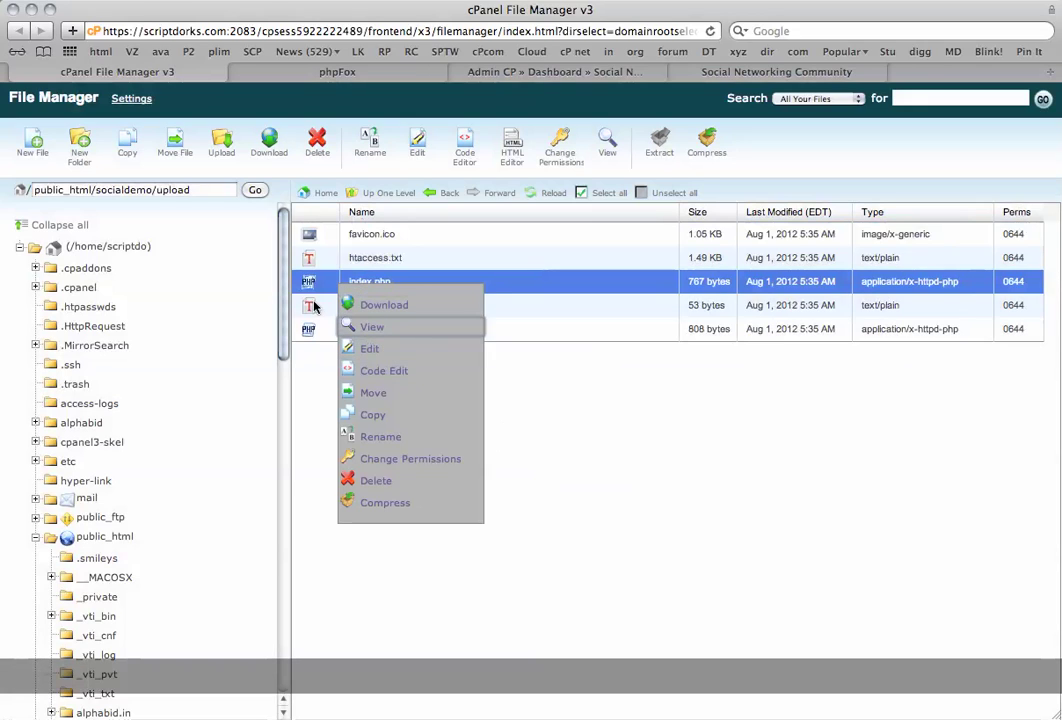
left_click(318, 305)
left_click(330, 336)
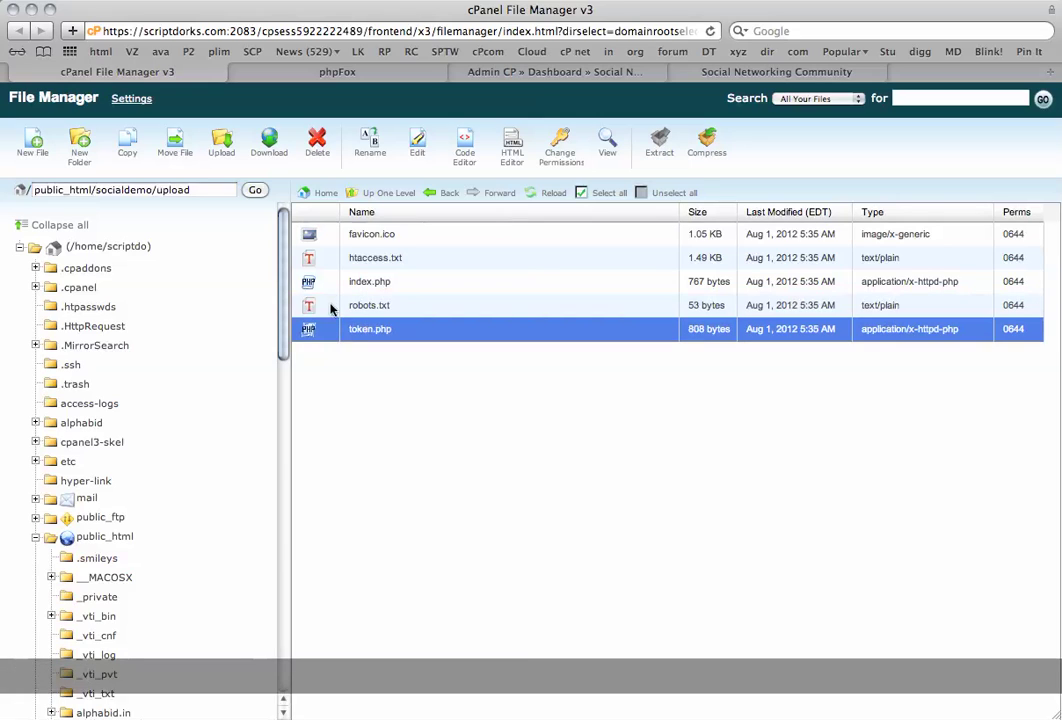
left_click(330, 284, "shift")
right_click(330, 304)
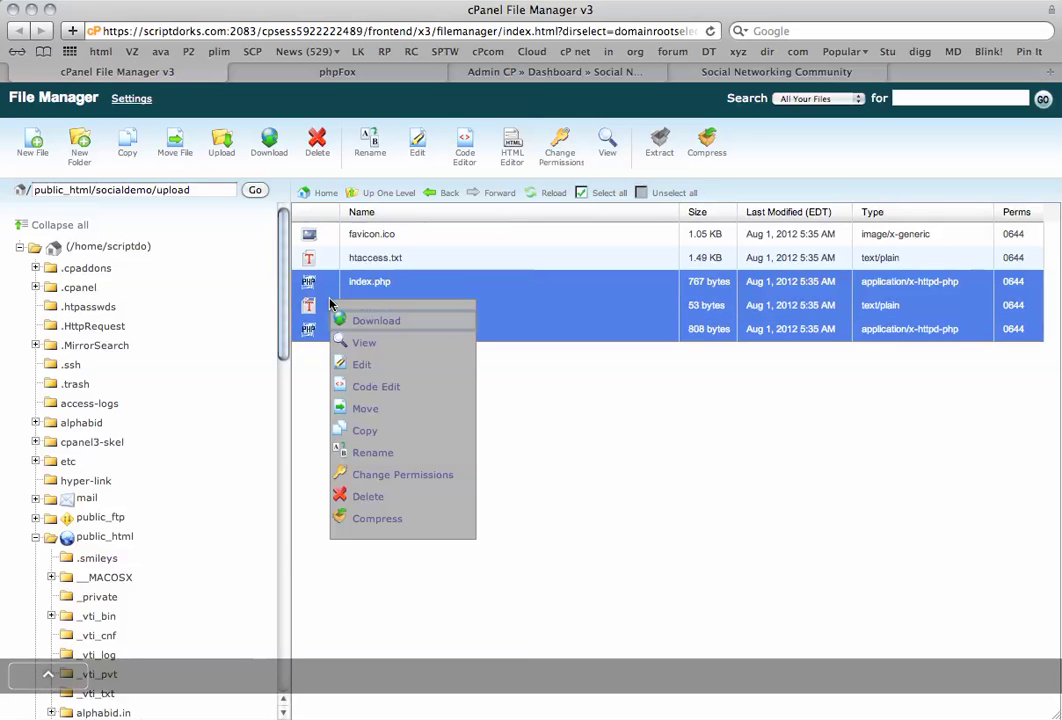
left_click(372, 416)
key("BackSpace")
key("BackSpace")
key("BackSpace")
key("BackSpace")
key("BackSpace")
key("BackSpace")
key("BackSpace")
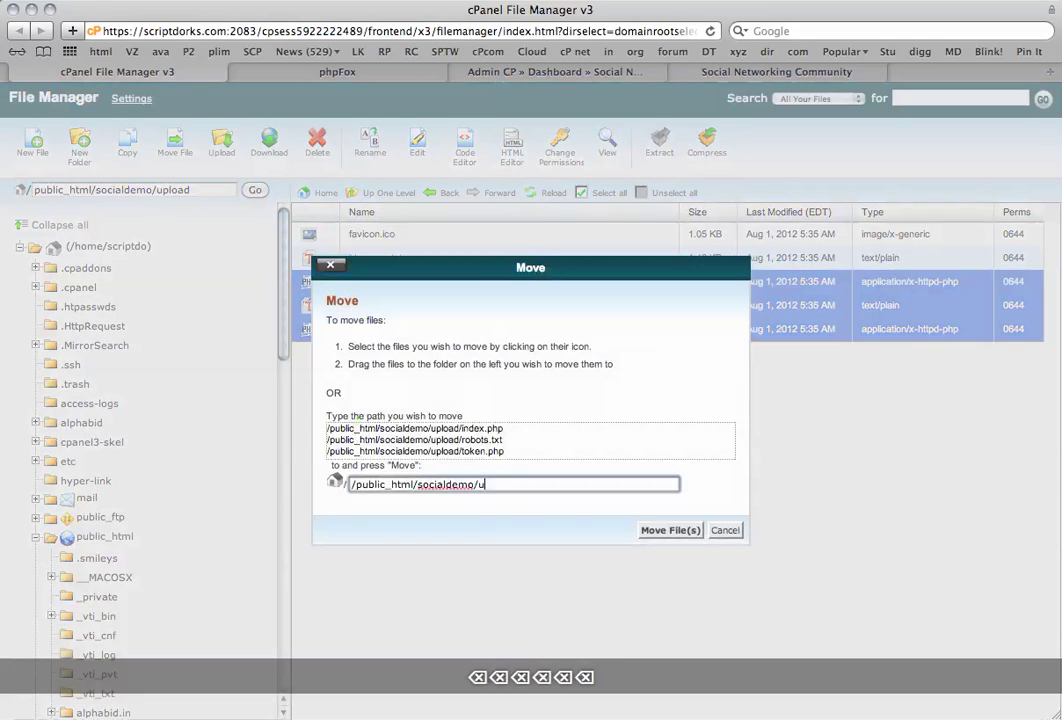
left_click(670, 530)
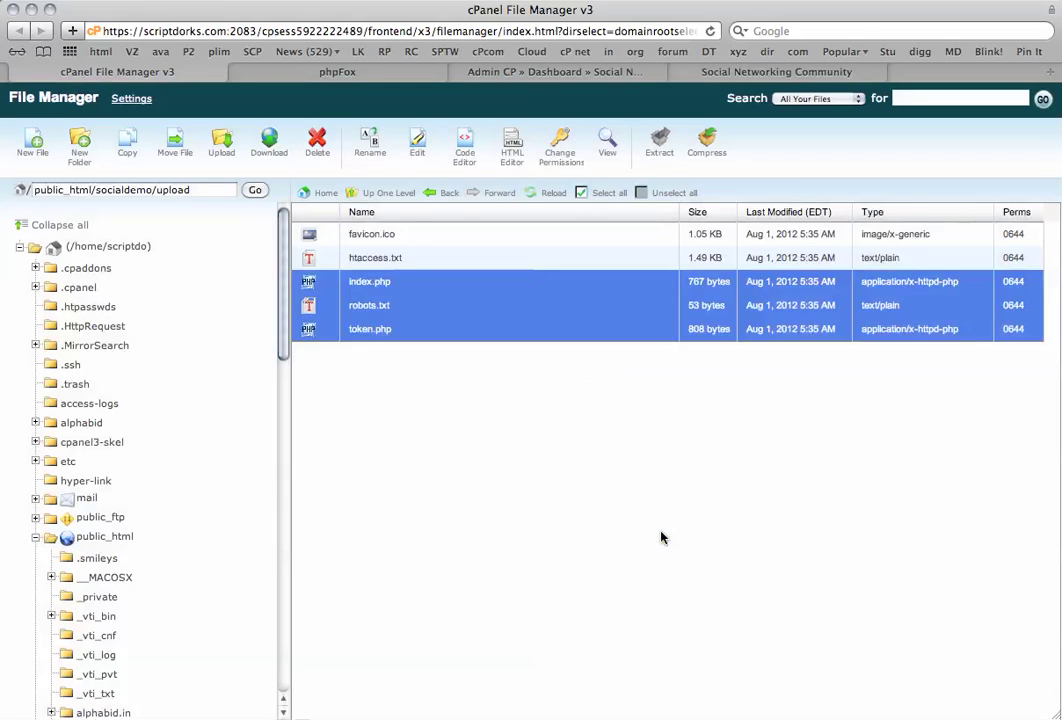
Look inside socialdemo's file folder and the readme, then return to socialdemo and the live site.
left_click(389, 193)
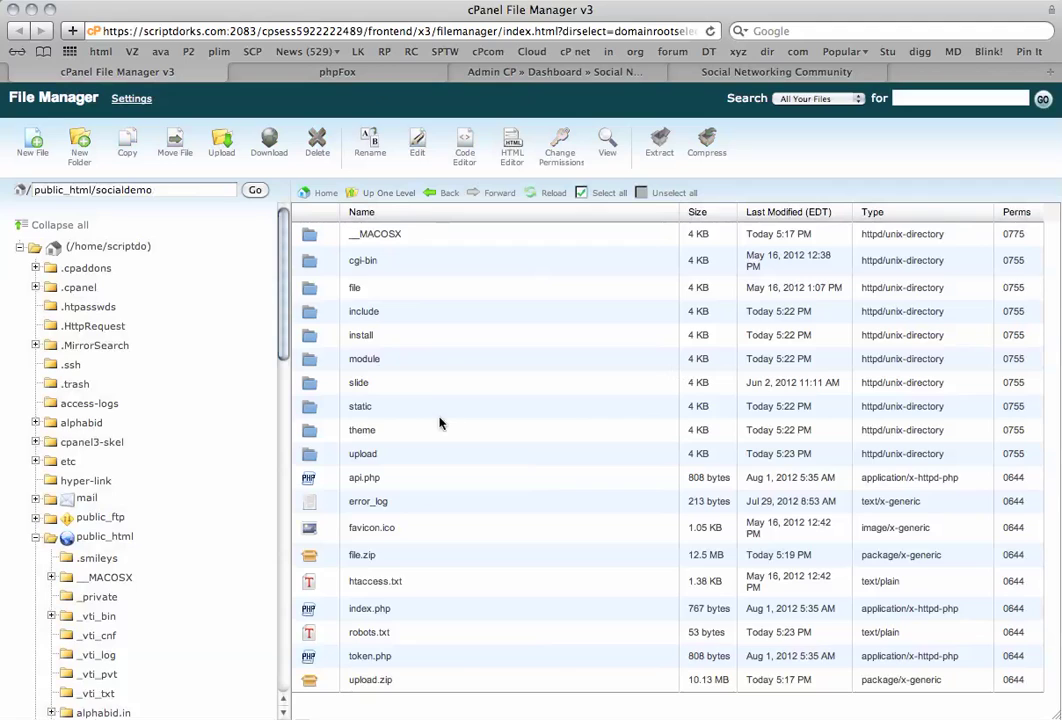
double_click(316, 298)
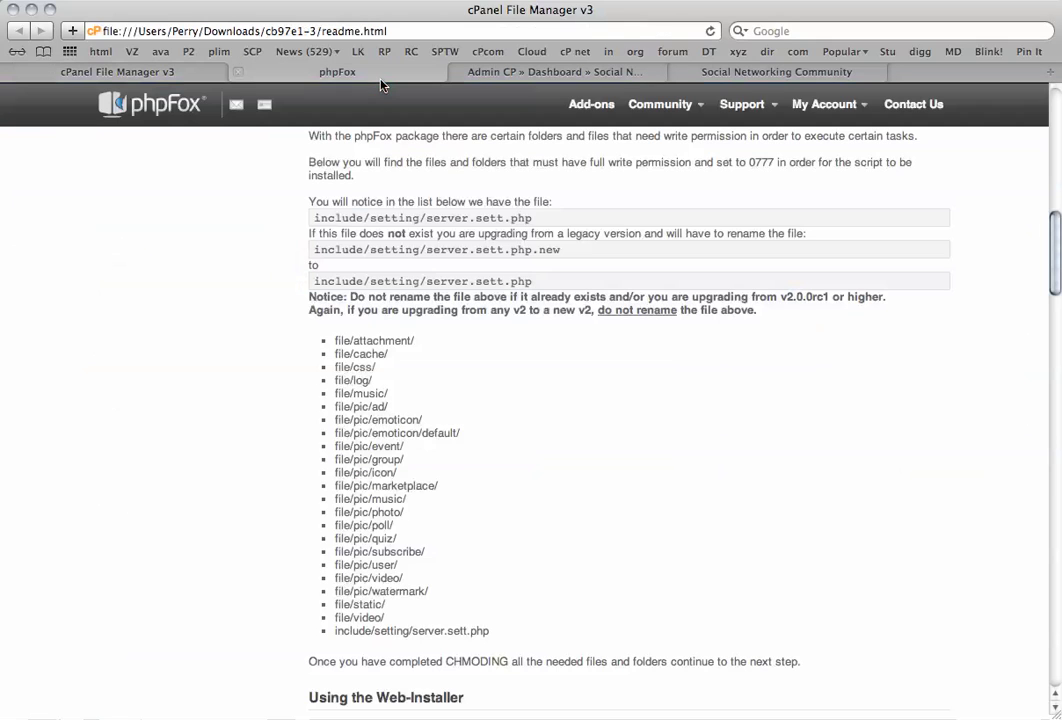
left_click(380, 78)
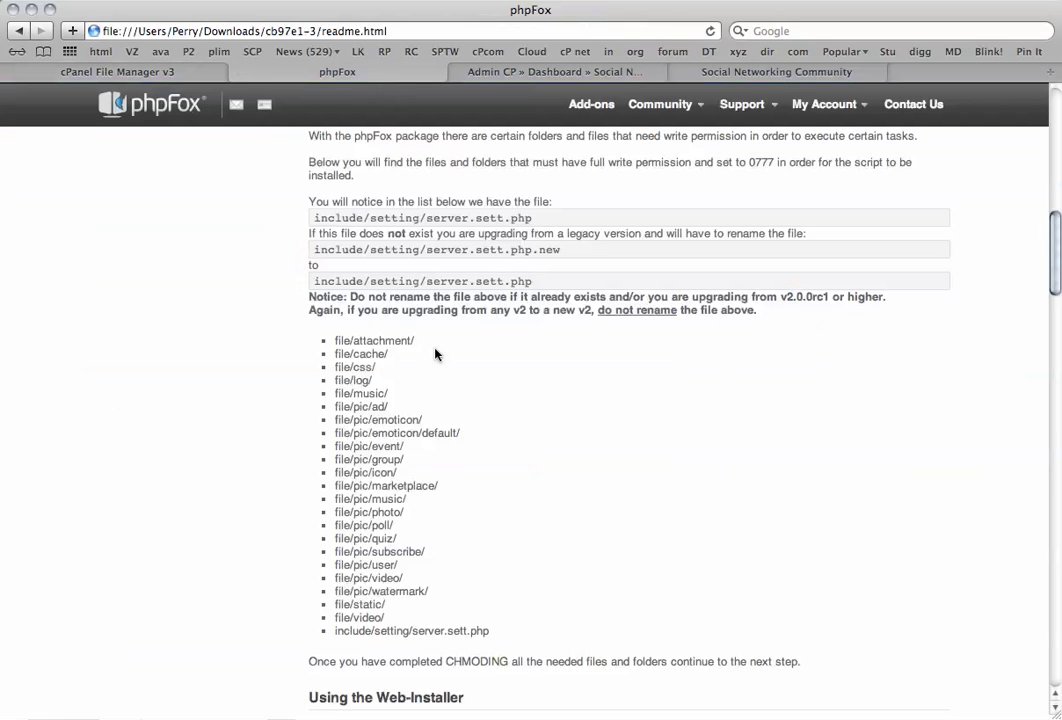
scroll(435, 352, "up", 3)
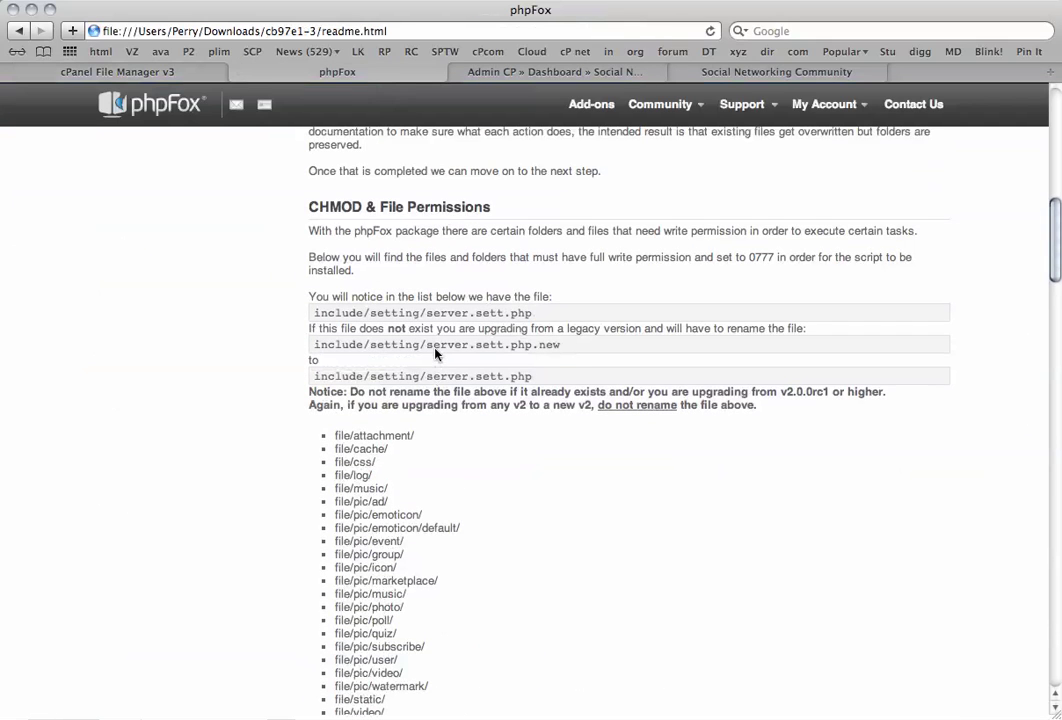
scroll(435, 352, "up", 1)
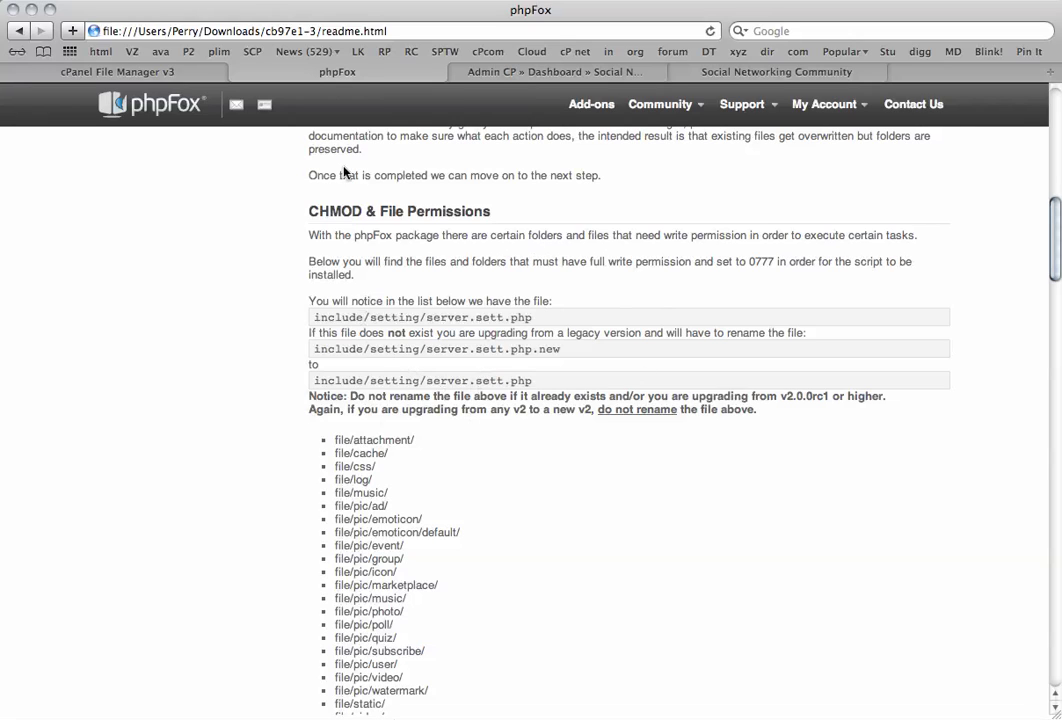
left_click(144, 72)
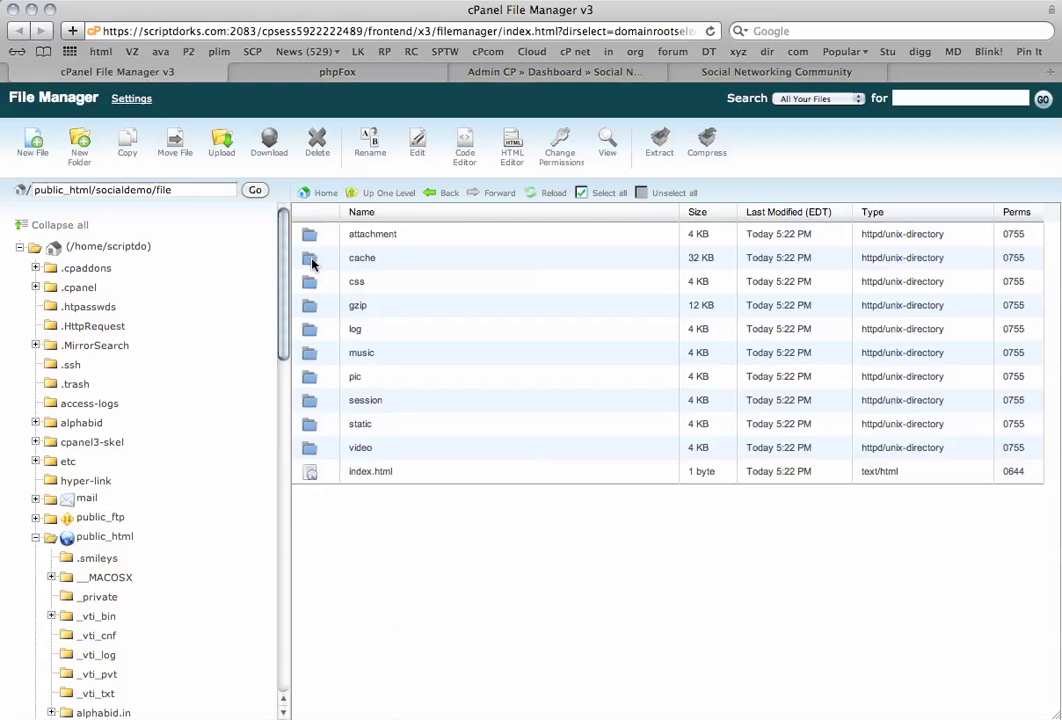
left_click(395, 195)
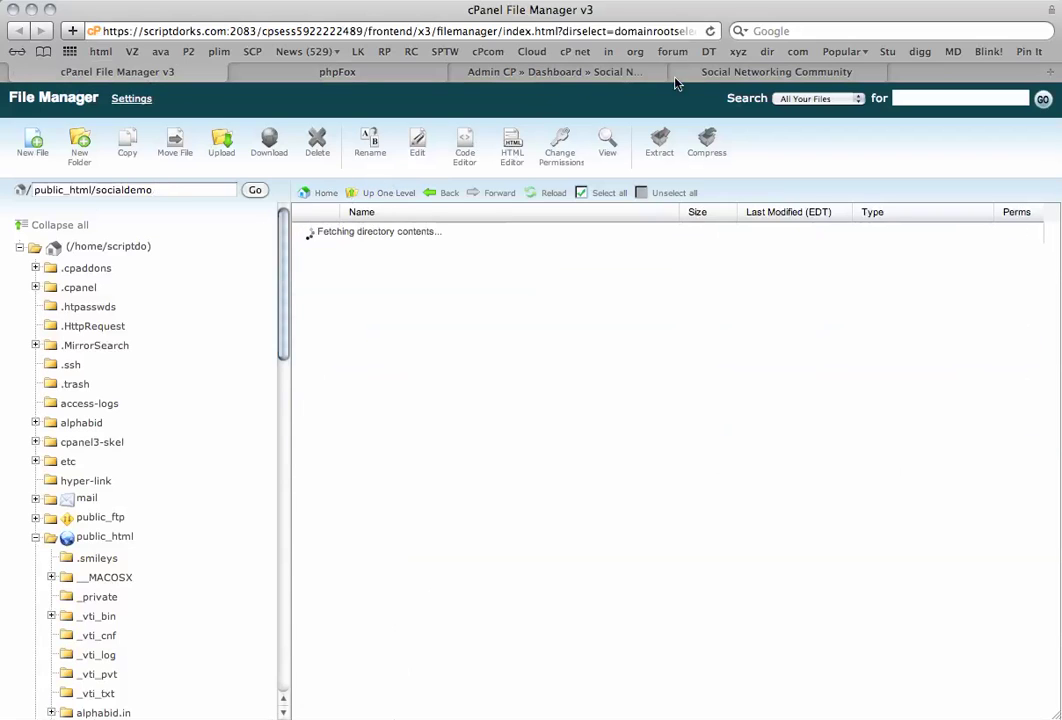
left_click(729, 76)
Reload the site, copy install/index.php from the readme's web-installer section, and reach client verification.
key("super+r")
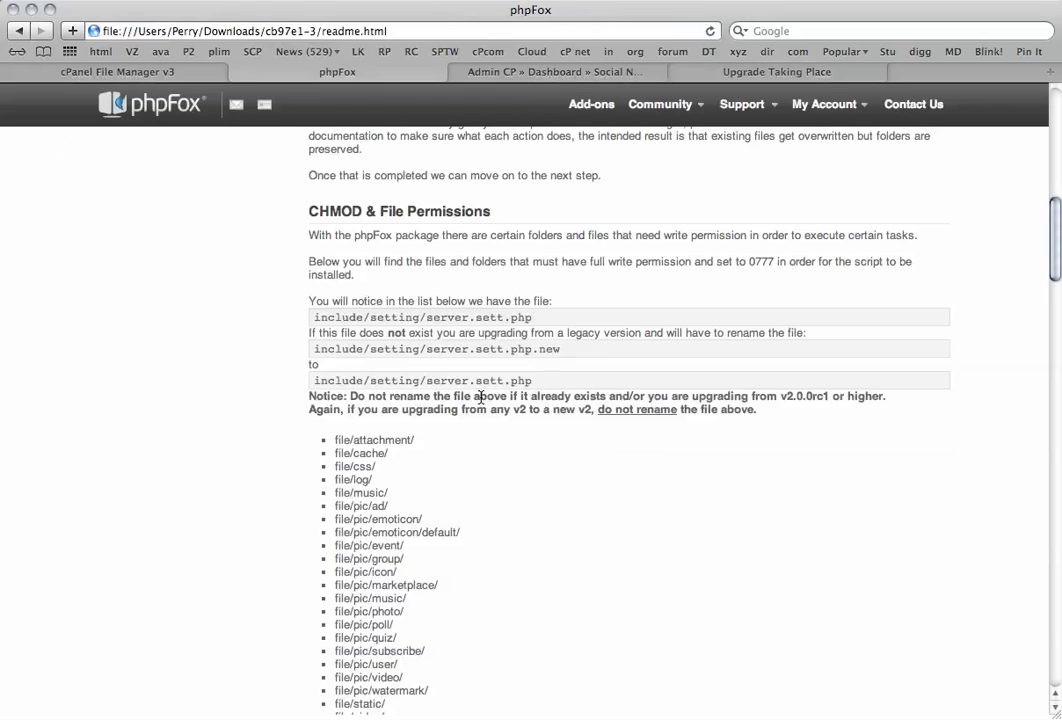
scroll(519, 360, "down", 8)
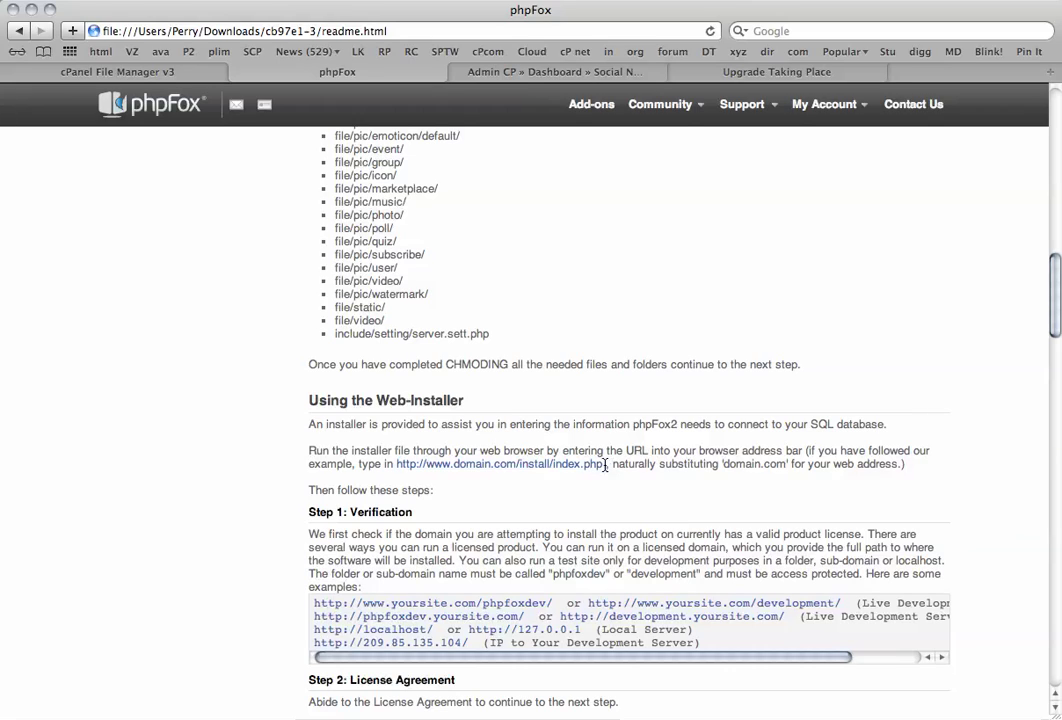
left_click_drag(605, 465, 520, 466)
key("super+c")
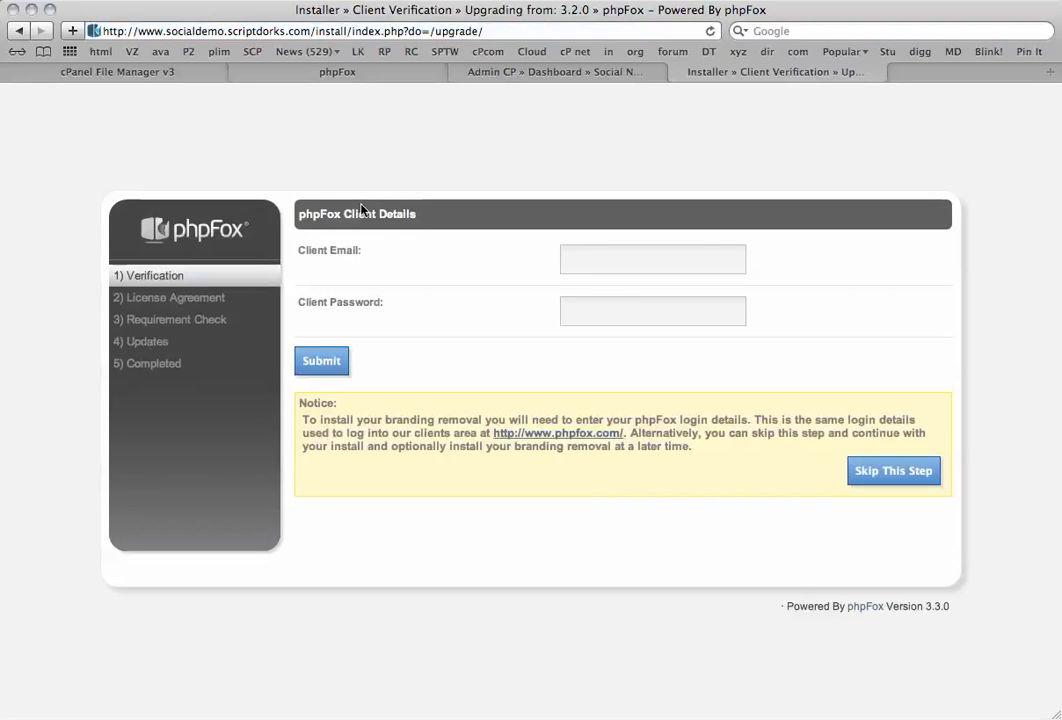
left_click(624, 263)
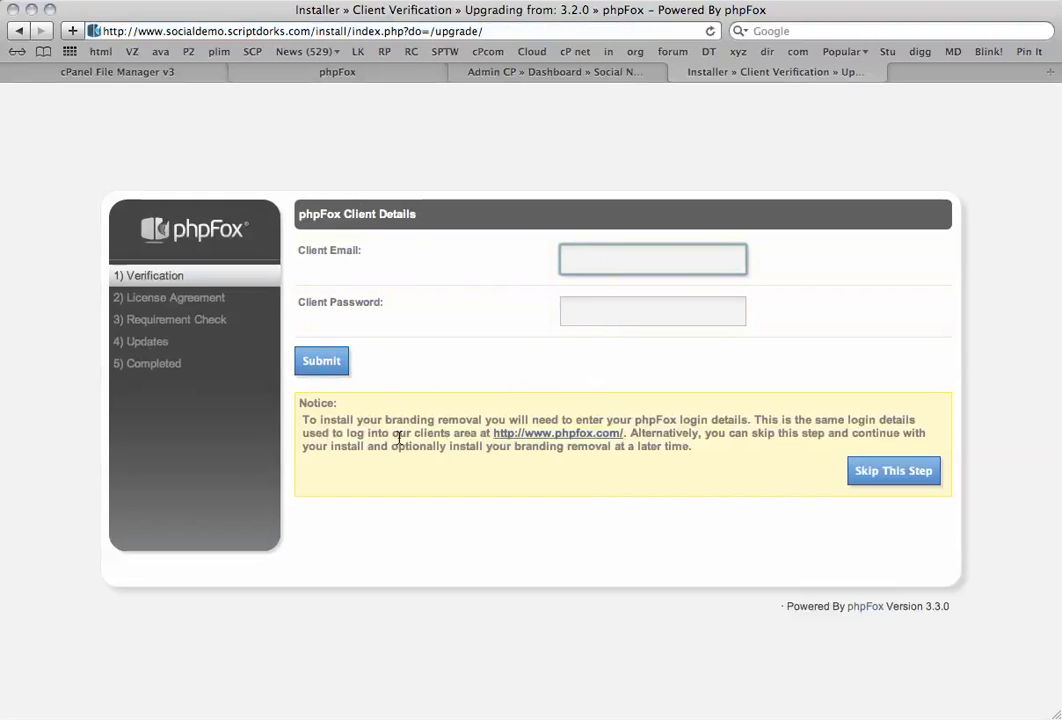
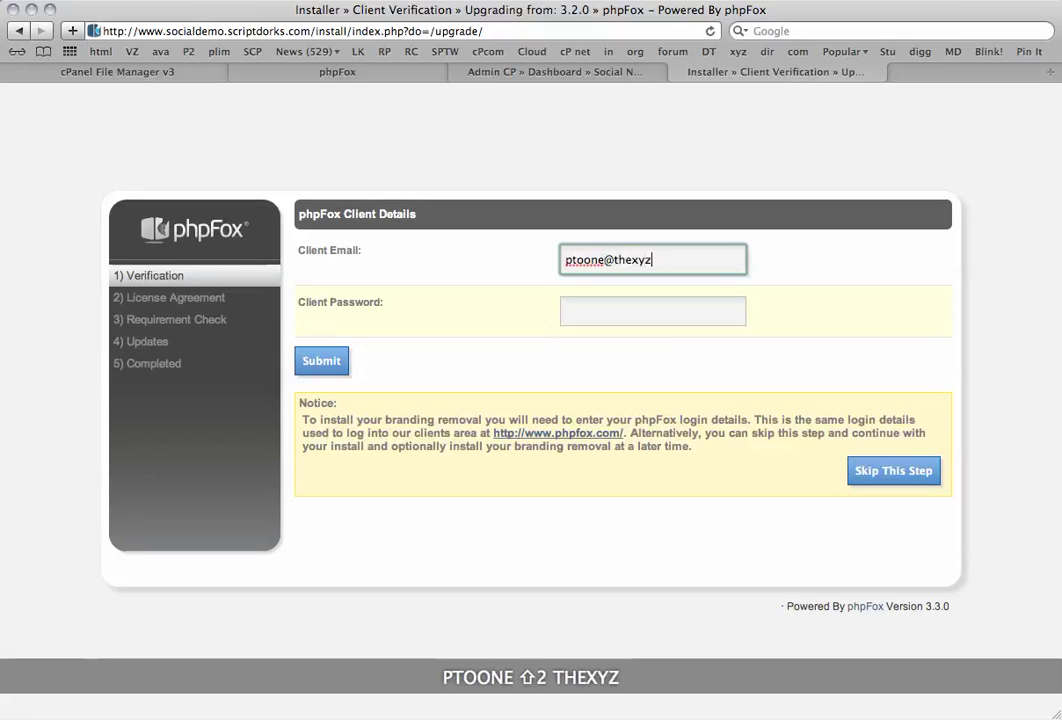
Submit the client email and password, skip saving it, accept the licence, pass the requirement check.
key("Tab")
type("*******")
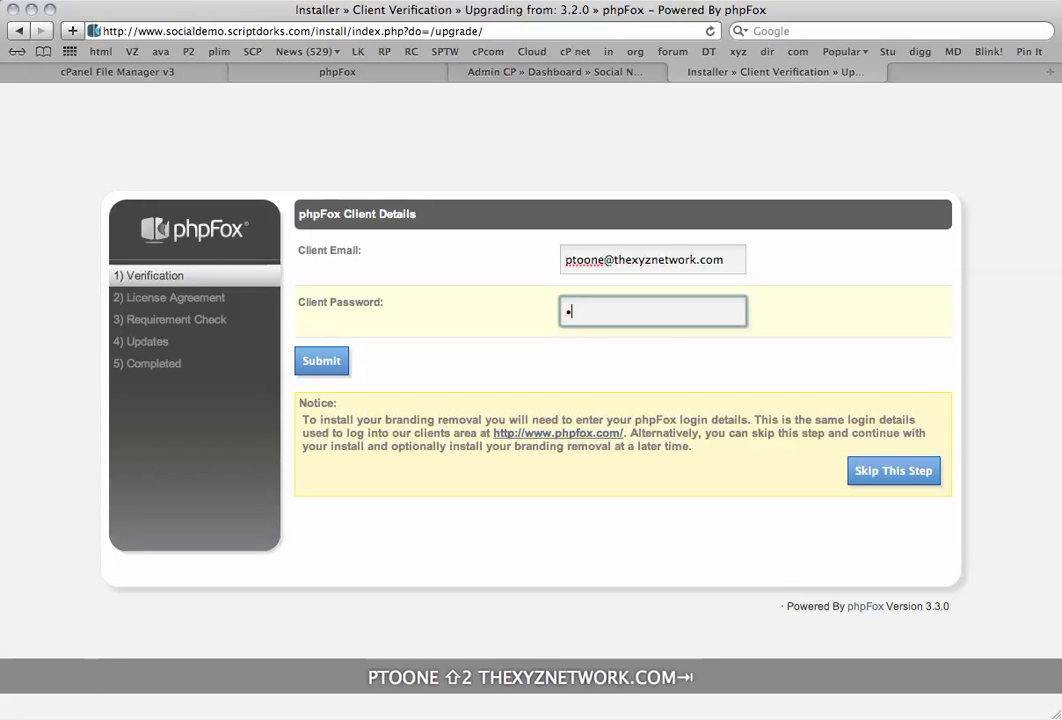
key("Return")
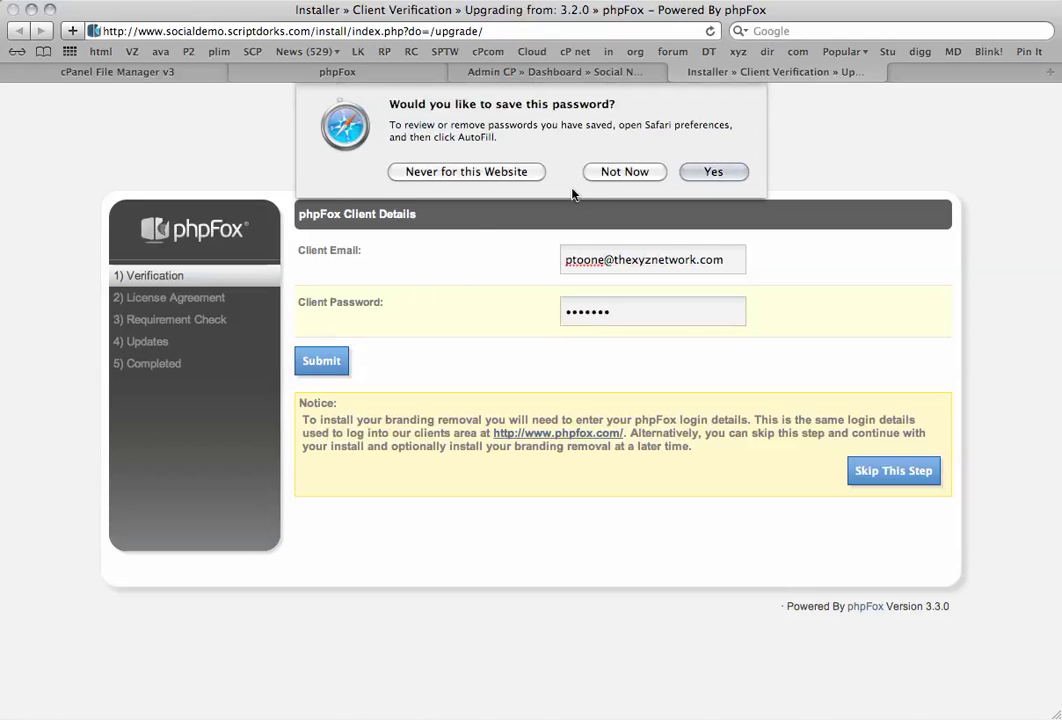
left_click(625, 172)
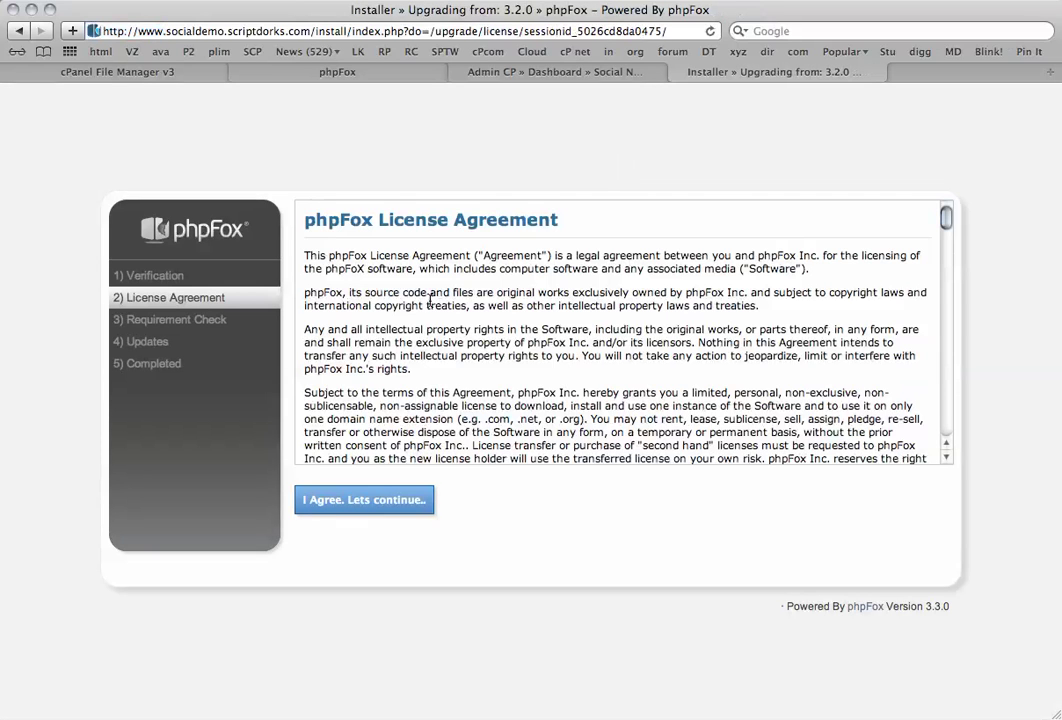
scroll(430, 300, "down", 15)
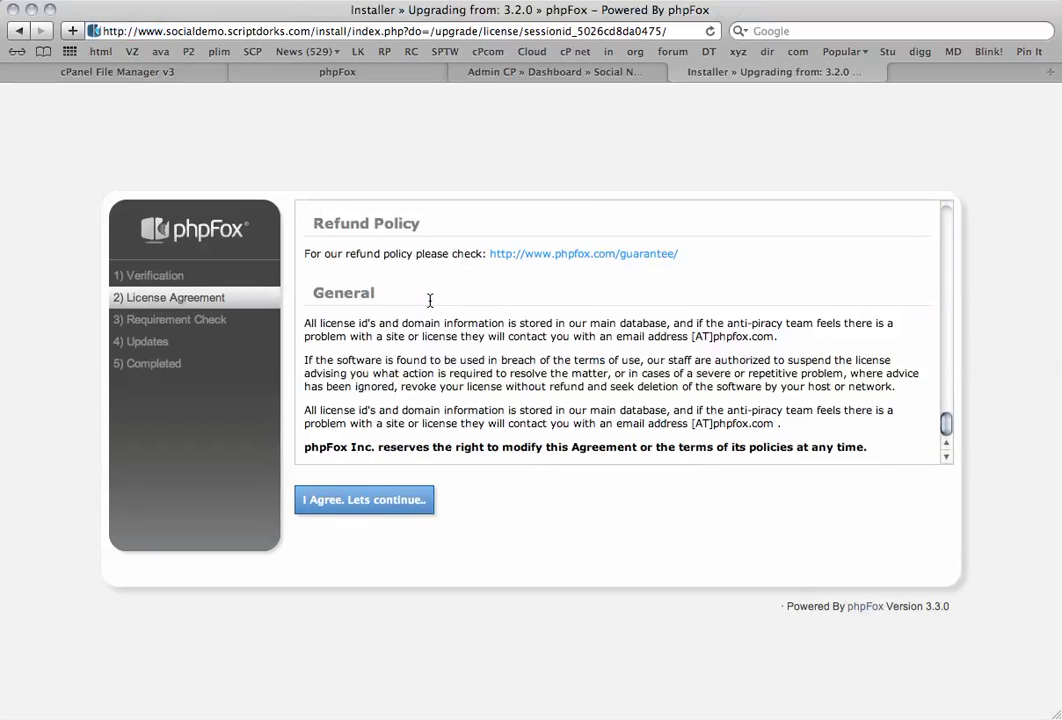
left_click(362, 501)
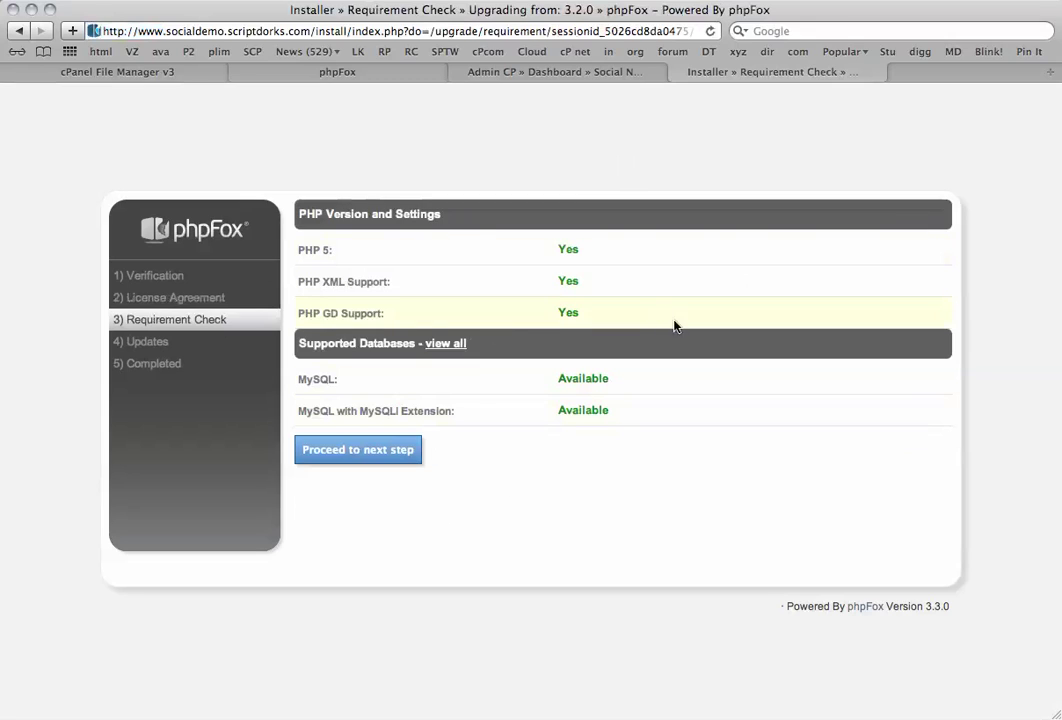
left_click(382, 462)
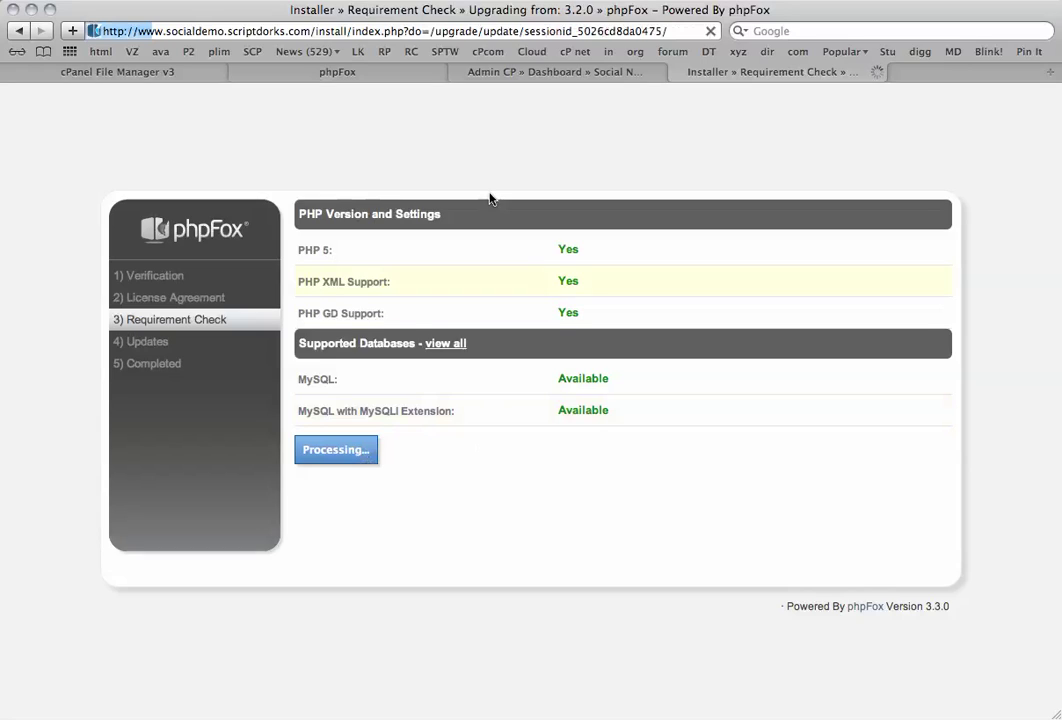
While the 3.3.0beta1 update runs, glance at AdminCP and the readme, then return to the installer.
left_click(530, 75)
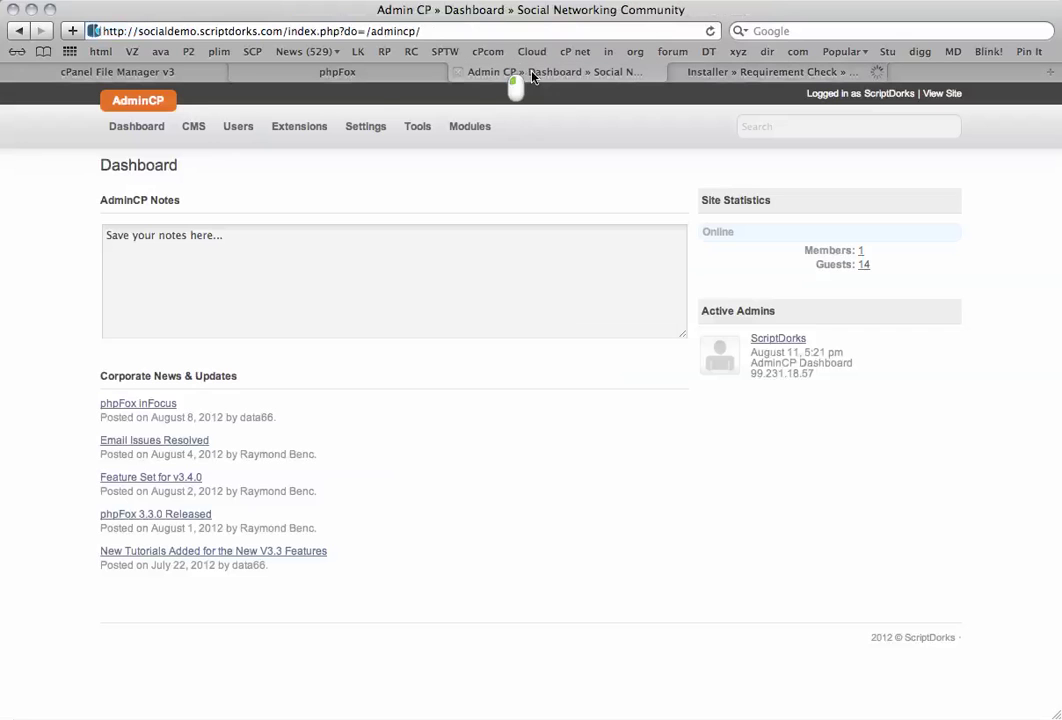
left_click(388, 80)
scroll(287, 437, "up", 4)
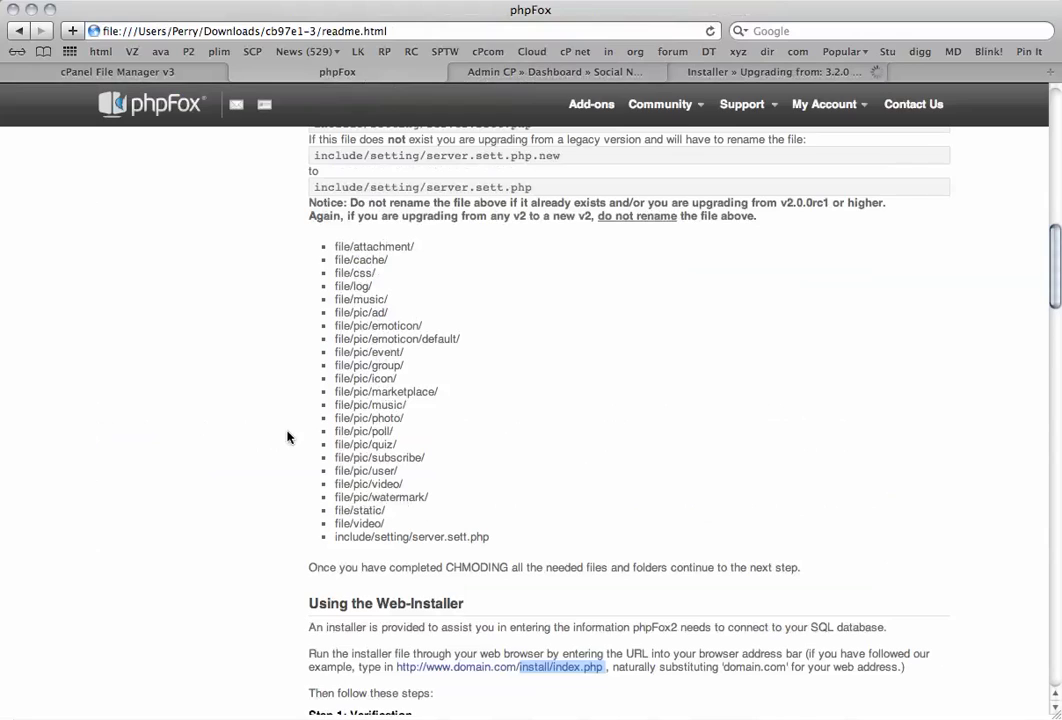
scroll(163, 345, "up", 1)
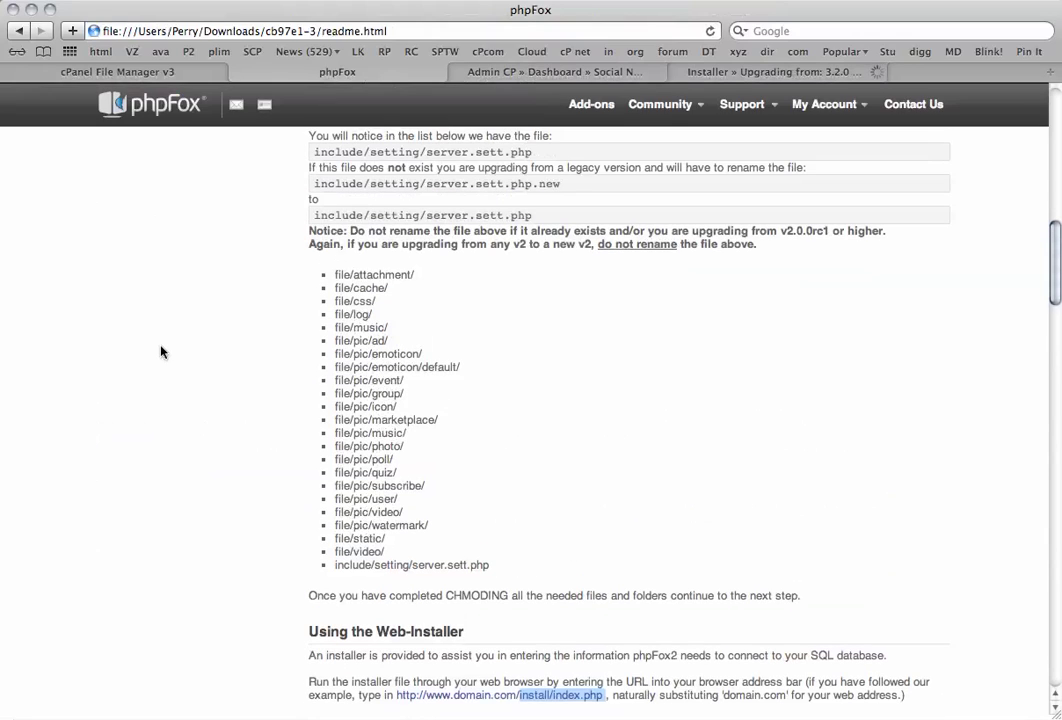
left_click(765, 72)
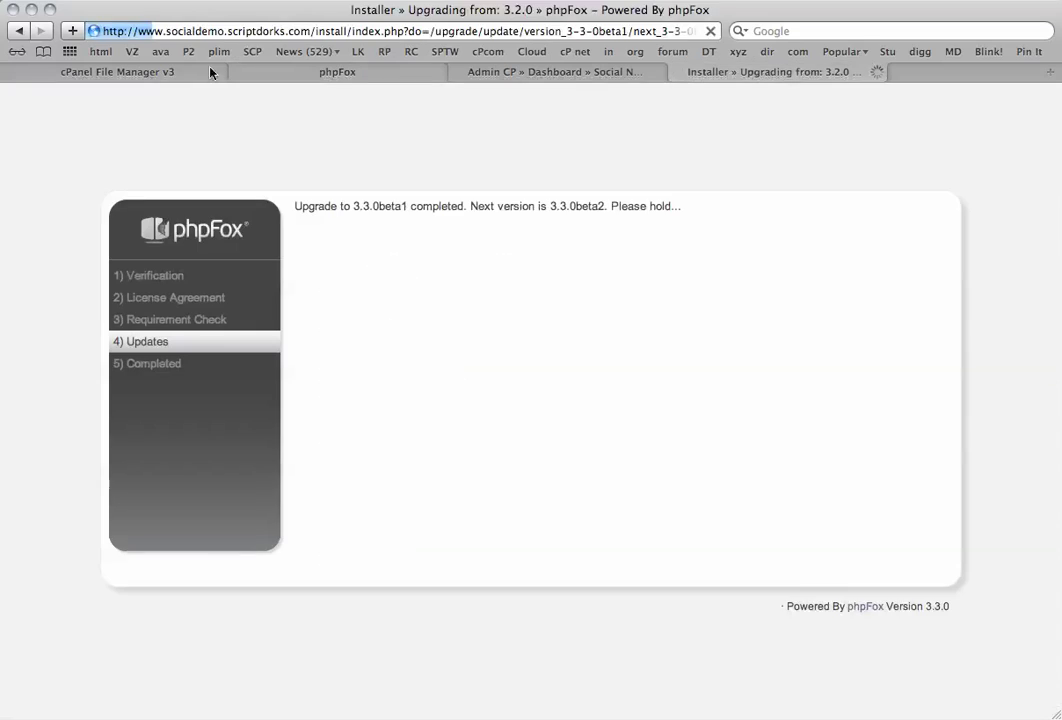
Browse socialdemo's include/setting folder, then return to the installer reporting the phpFox 3.3.0 upgrade.
left_click(170, 73)
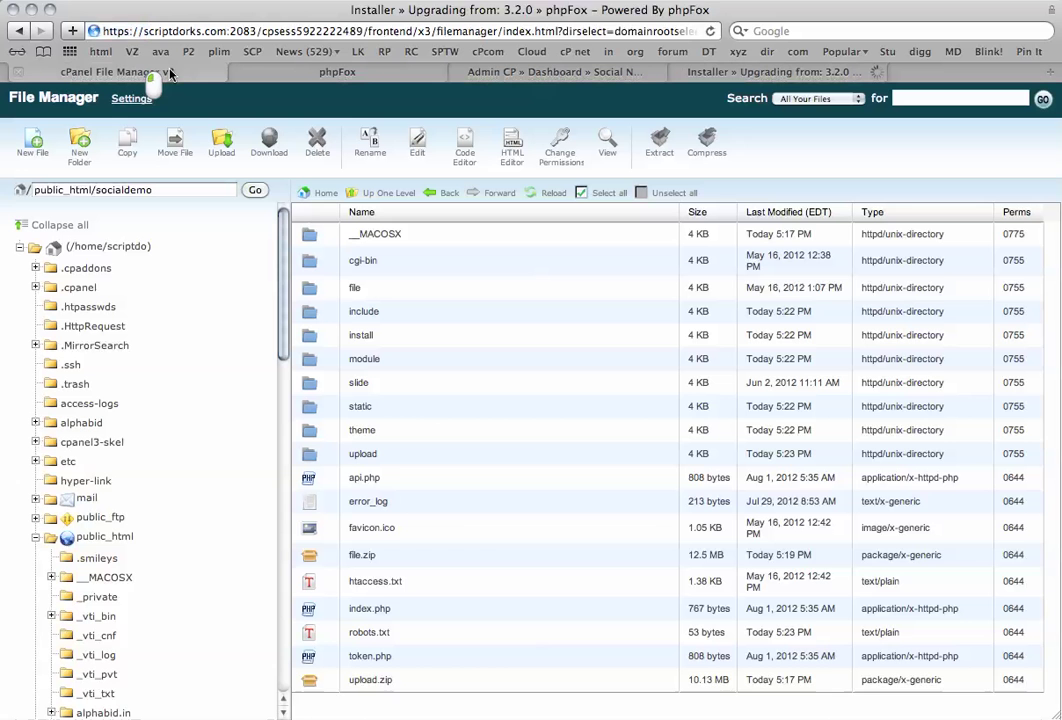
double_click(326, 314)
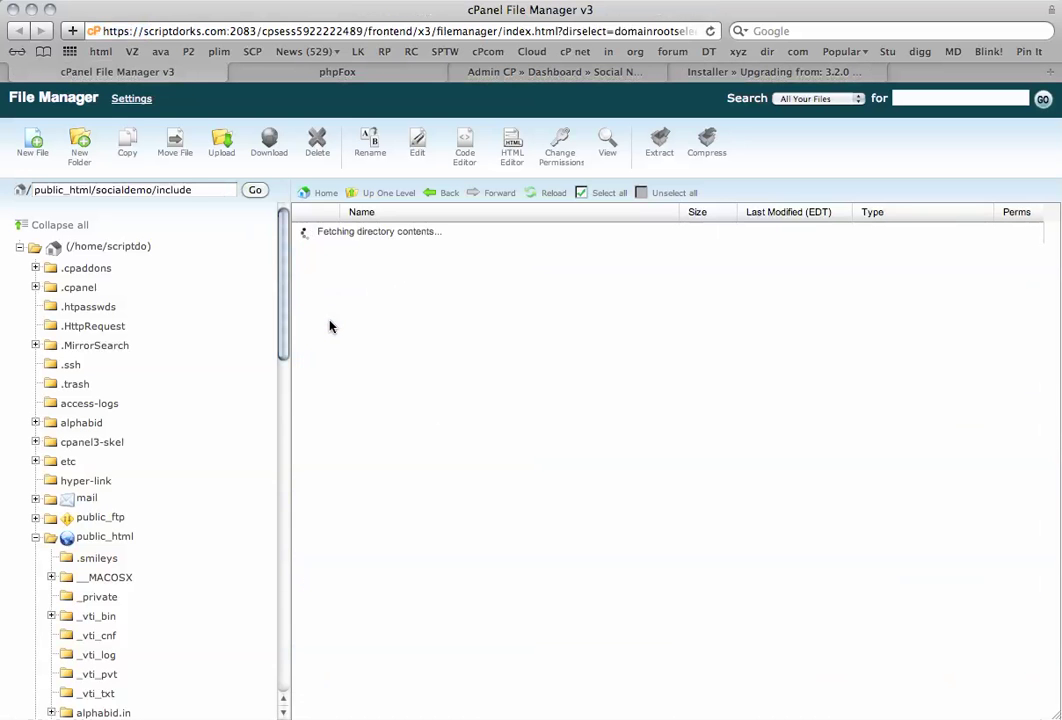
double_click(325, 308)
left_click(776, 75)
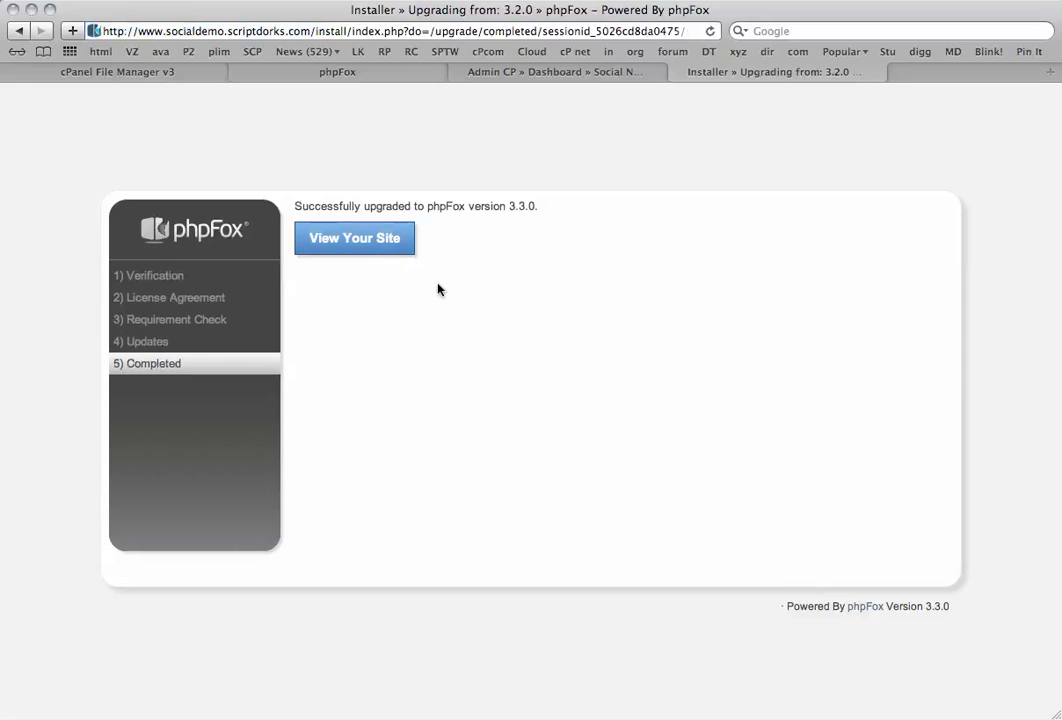
View the upgraded Harbinger site, then reload the Admin CP dashboard to show its security warnings.
left_click(368, 247)
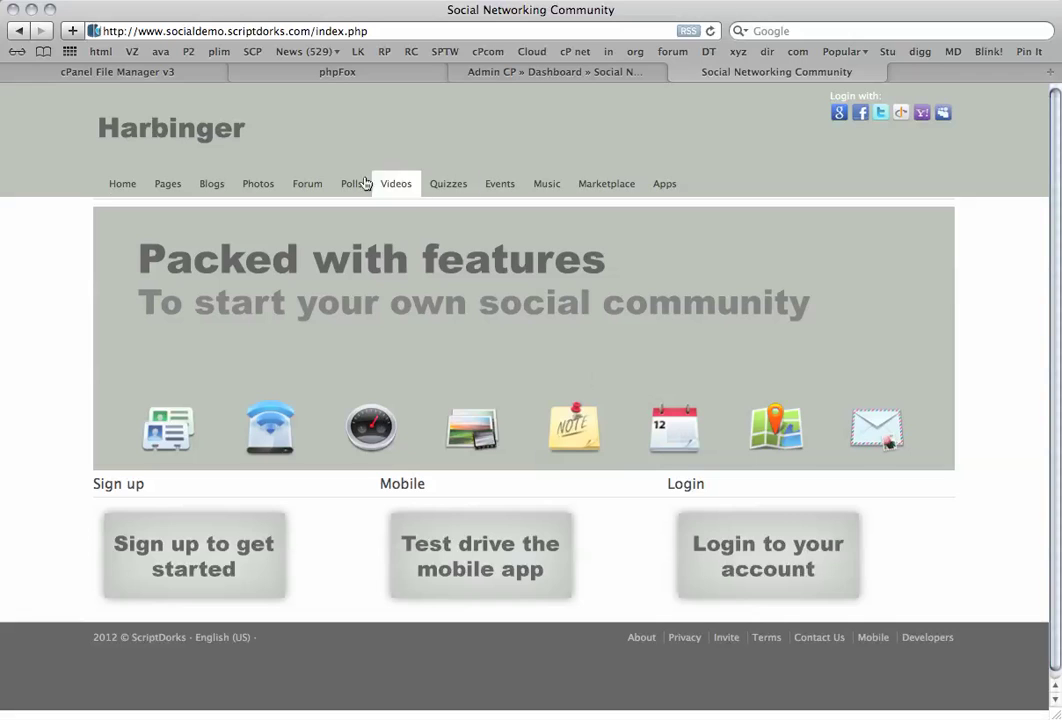
left_click(565, 72)
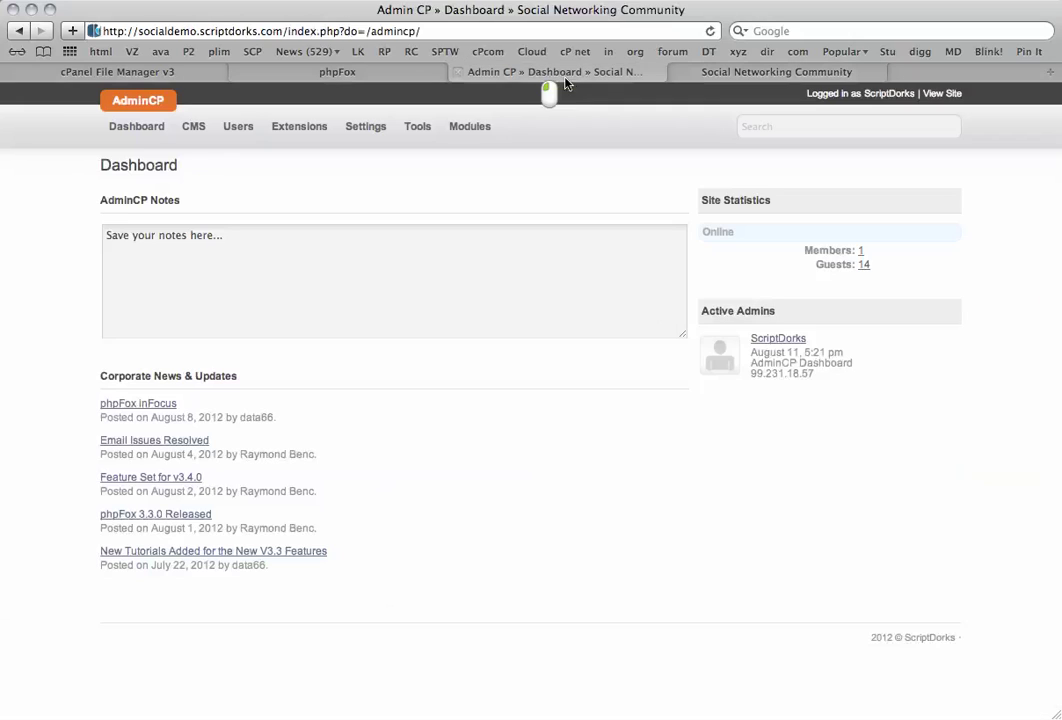
key("super+r")
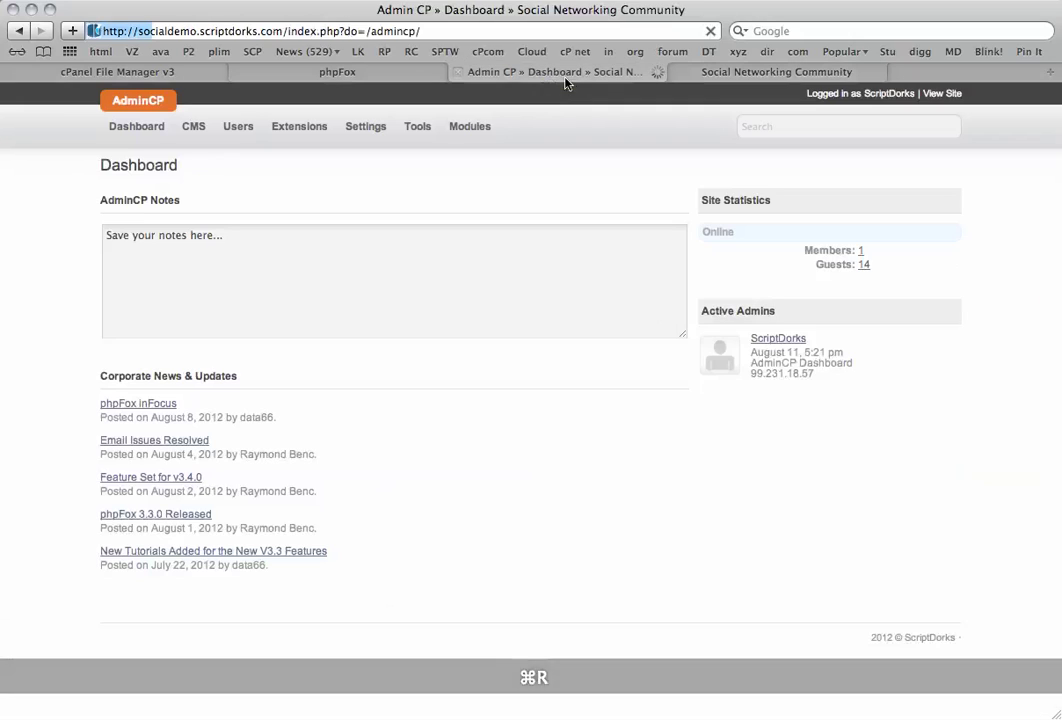